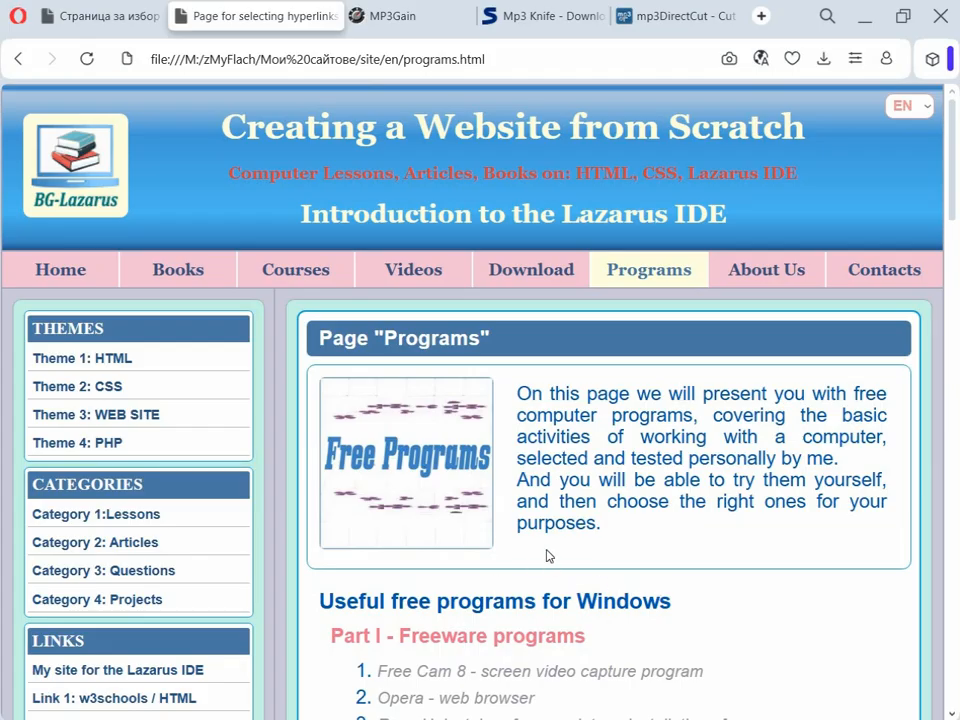
Review the freeware and open-source program lists on the website's Programs page
scroll(548, 556, "down", 2)
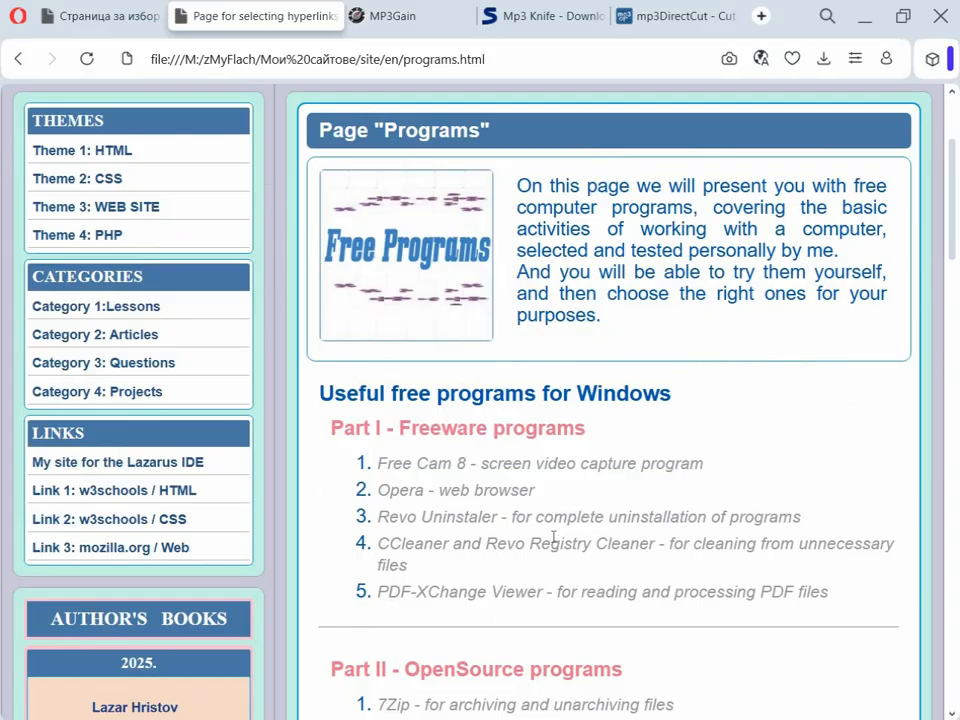
scroll(553, 537, "down", 1)
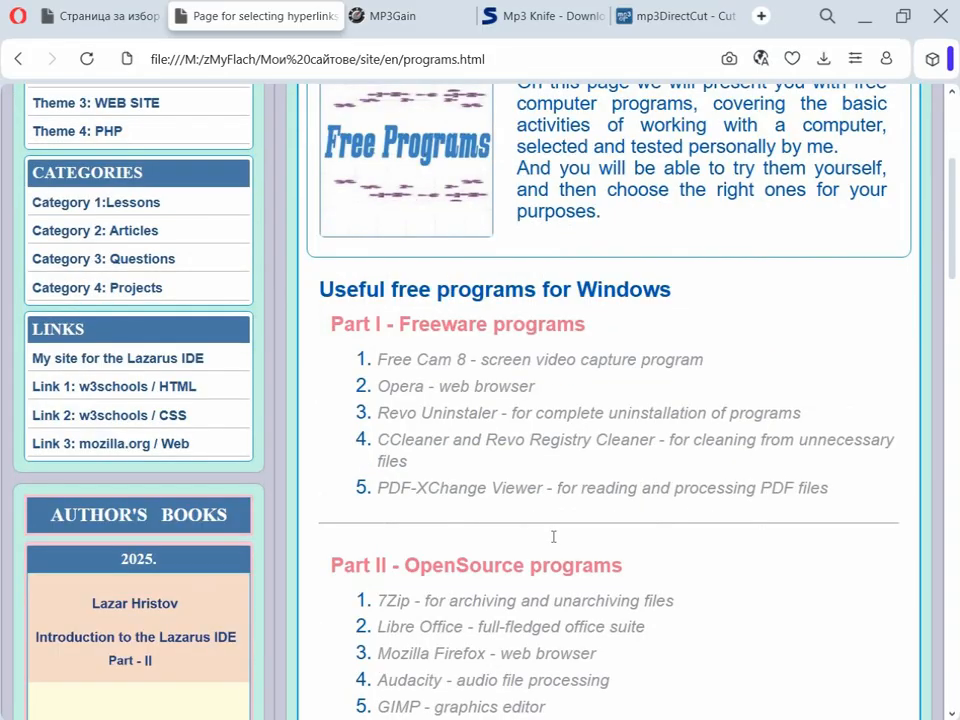
scroll(559, 540, "down", 1)
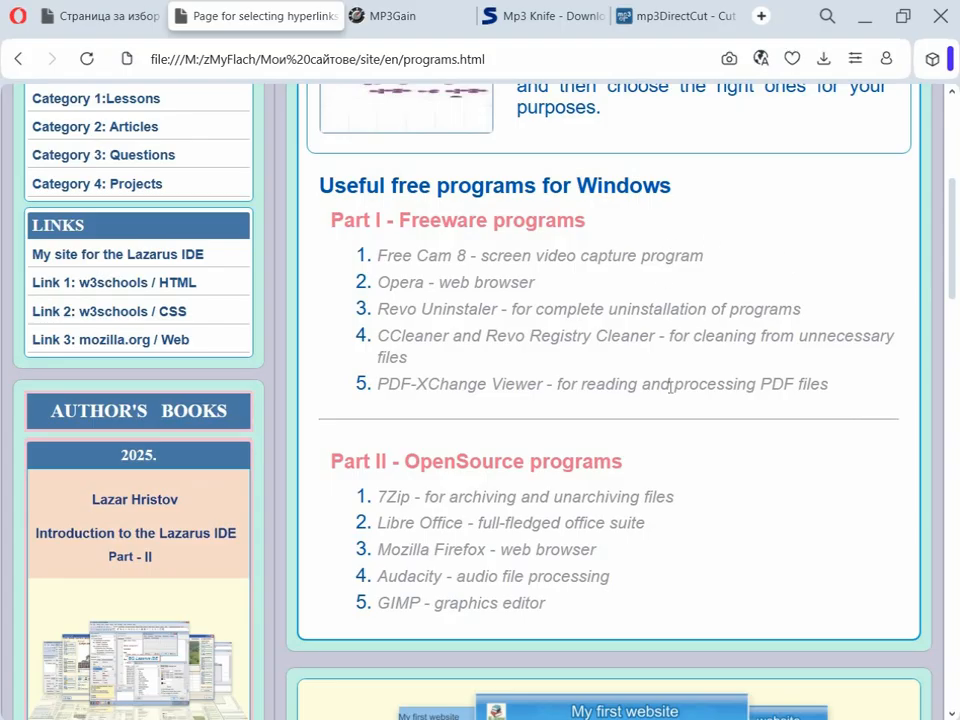
scroll(669, 384, "up", 2)
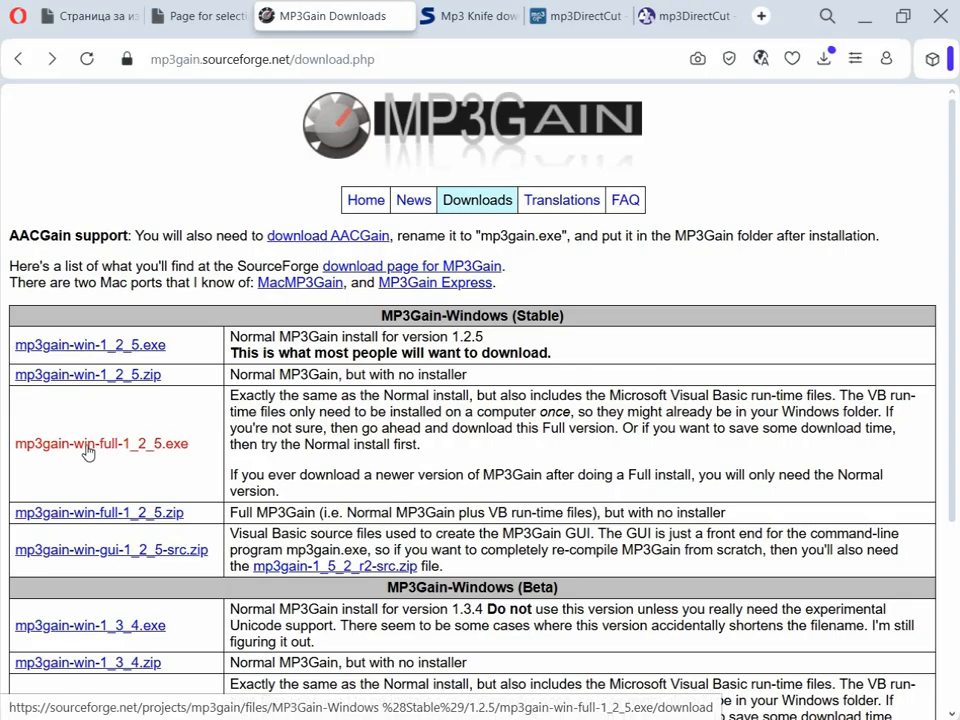
Download the full MP3Gain installer mp3gain-win-full-1_2_5.exe and save it to the desktop
left_click(86, 450)
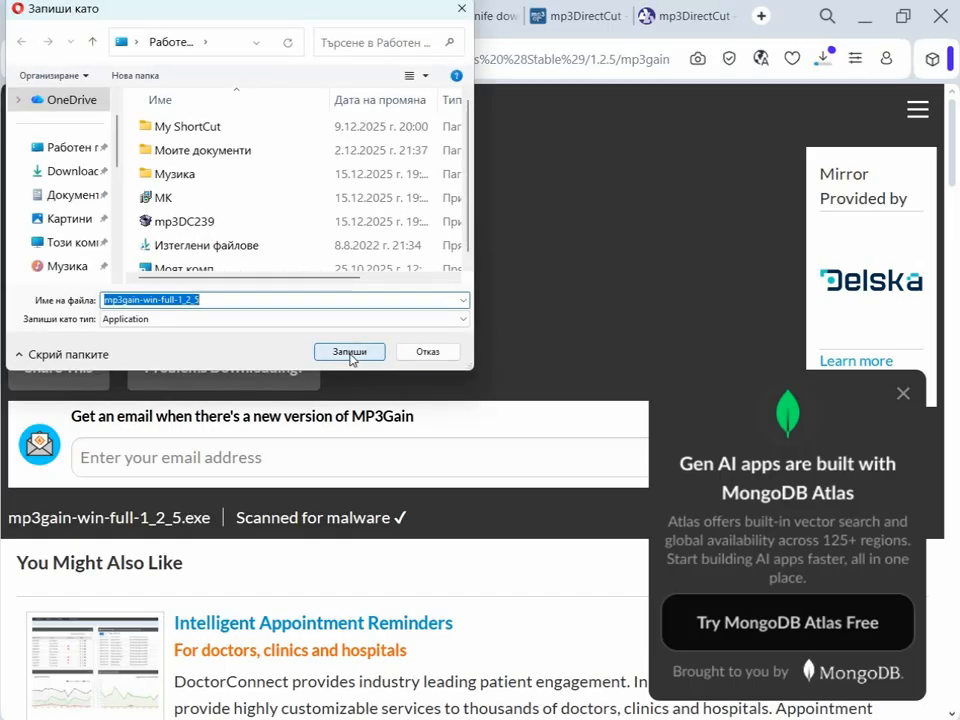
left_click(349, 352)
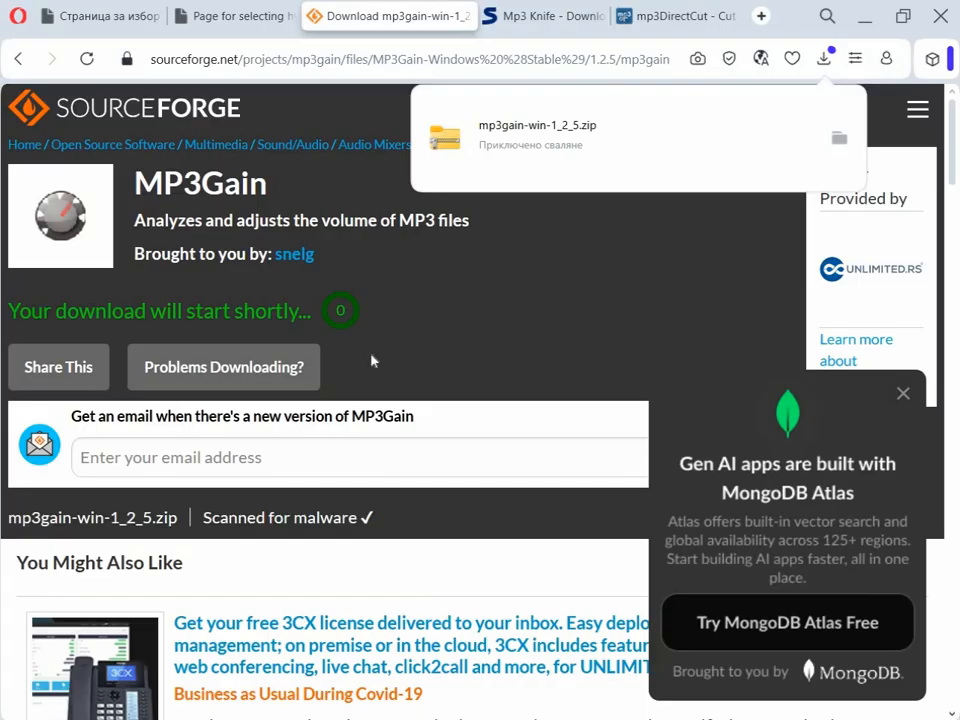
Download Mp3 Knife from Softpedia's External Mirror 1 and save the installer to the desktop as MK
left_click(556, 29)
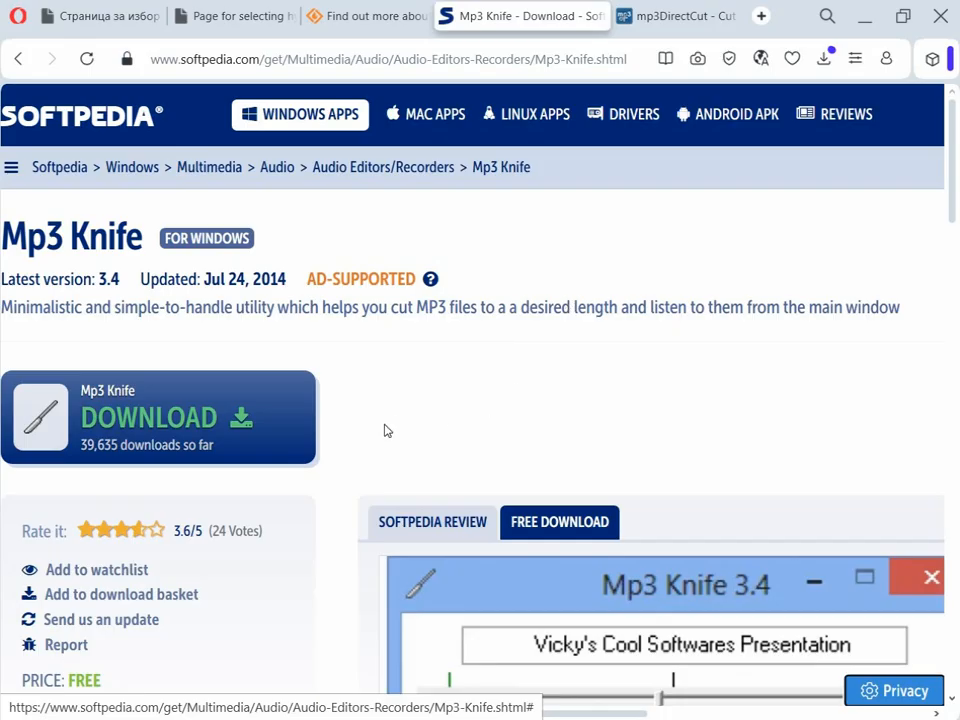
left_click(201, 432)
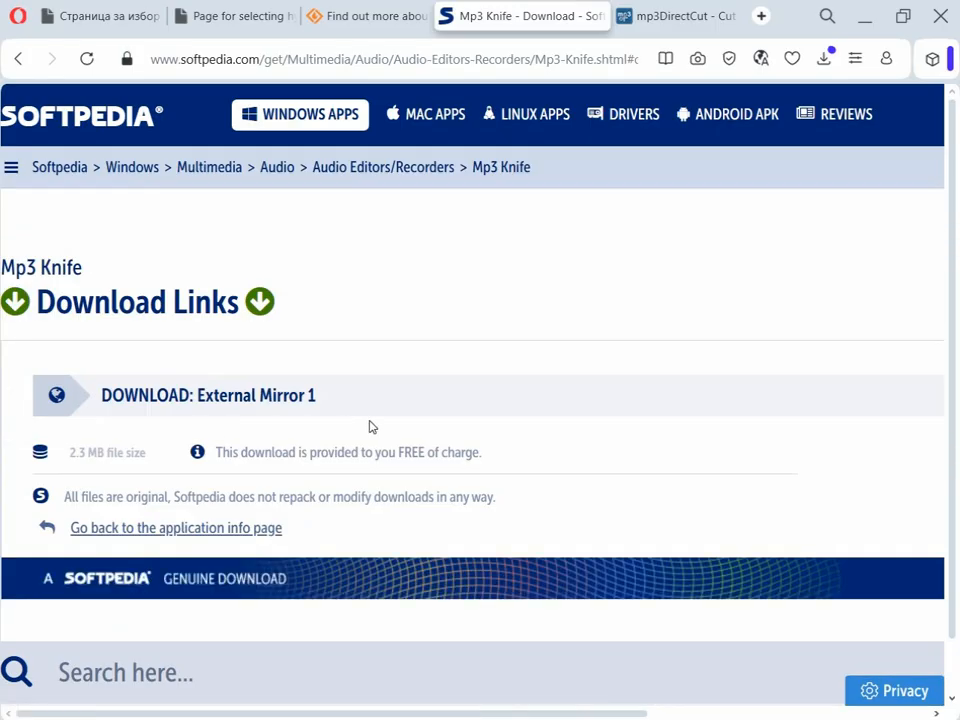
scroll(369, 427, "down", 1)
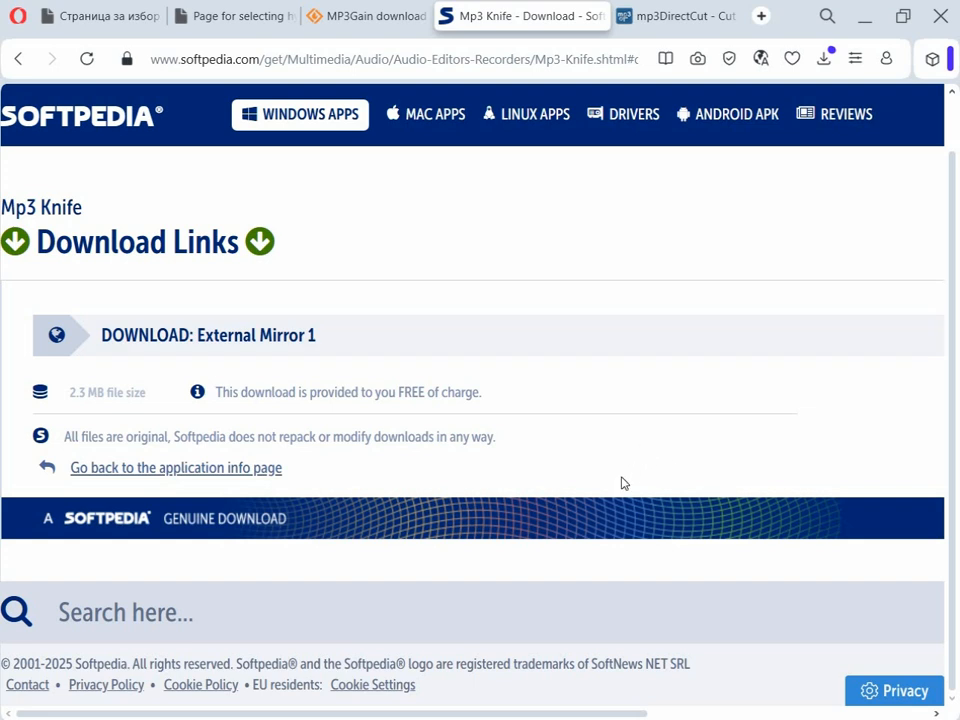
left_click(298, 340)
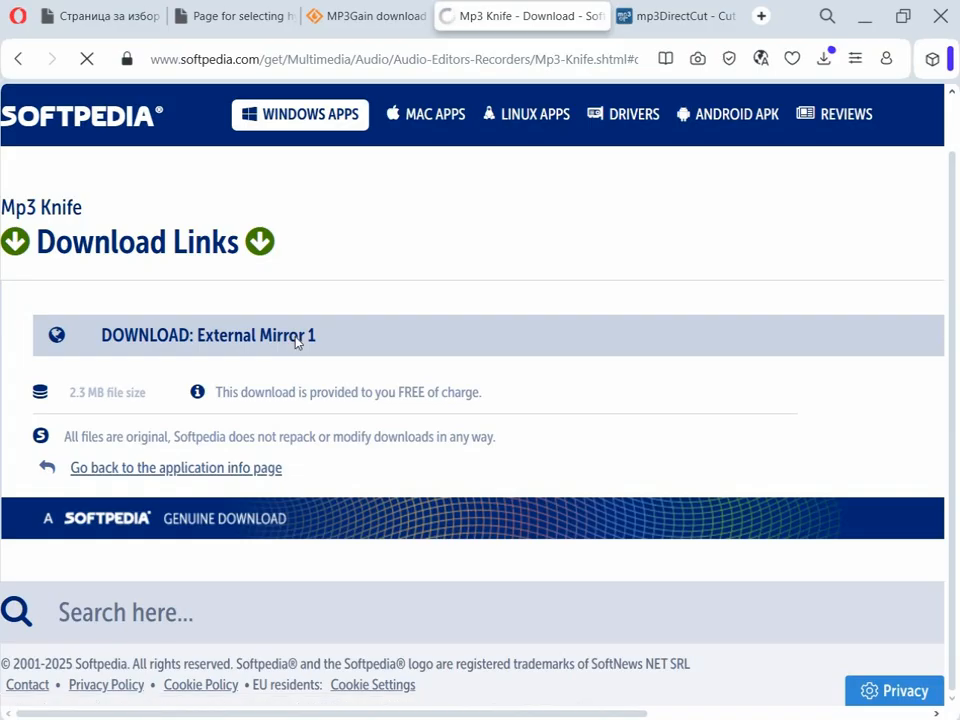
scroll(608, 448, "down", 2)
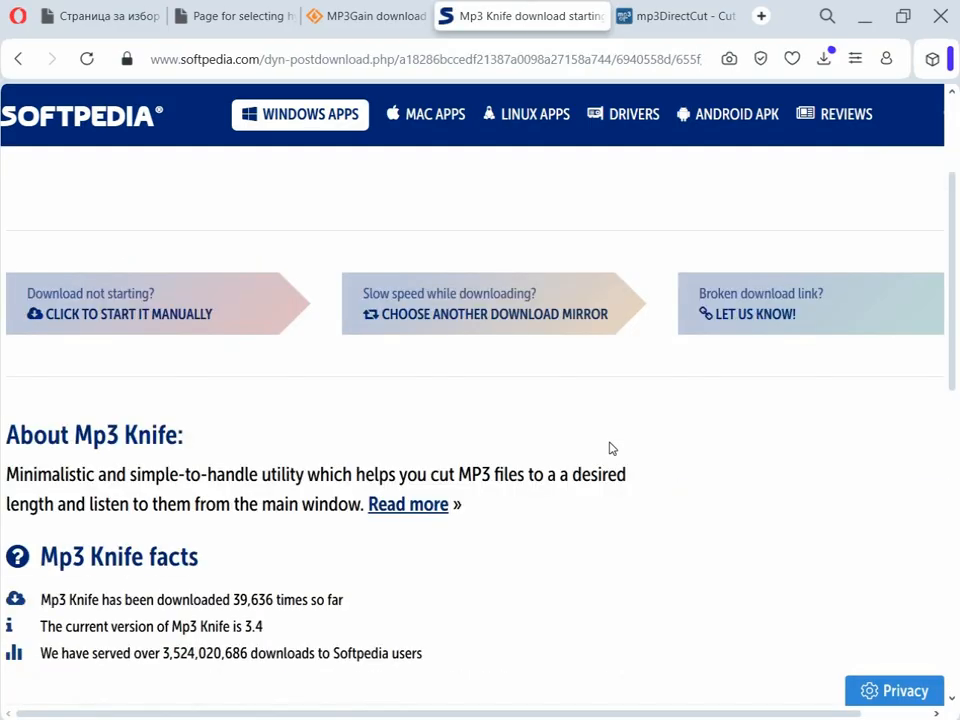
scroll(613, 448, "up", 2)
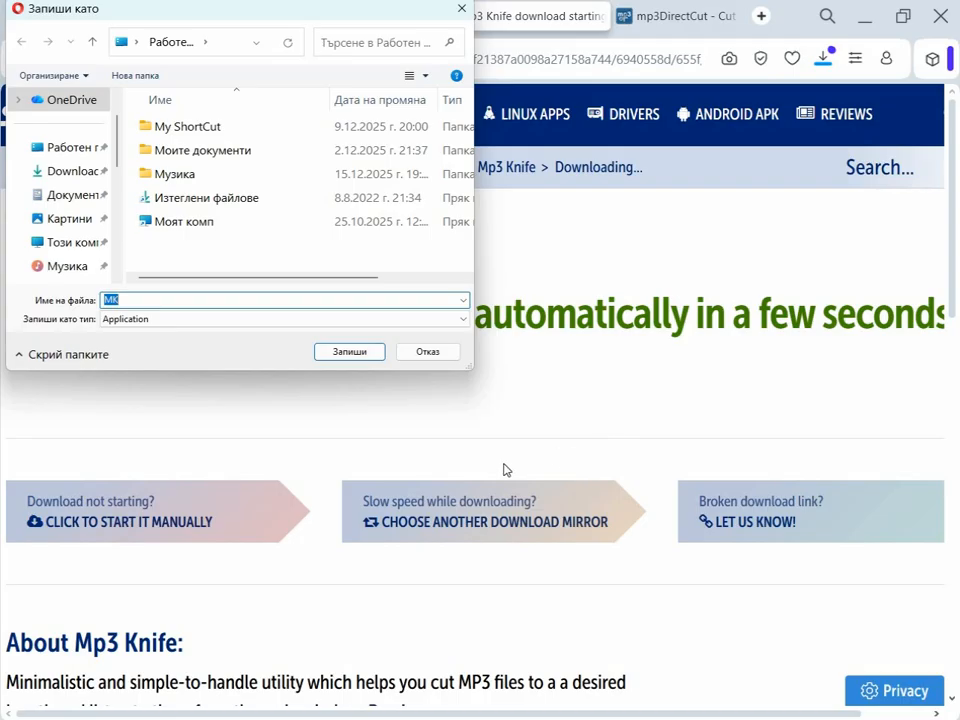
left_click(362, 356)
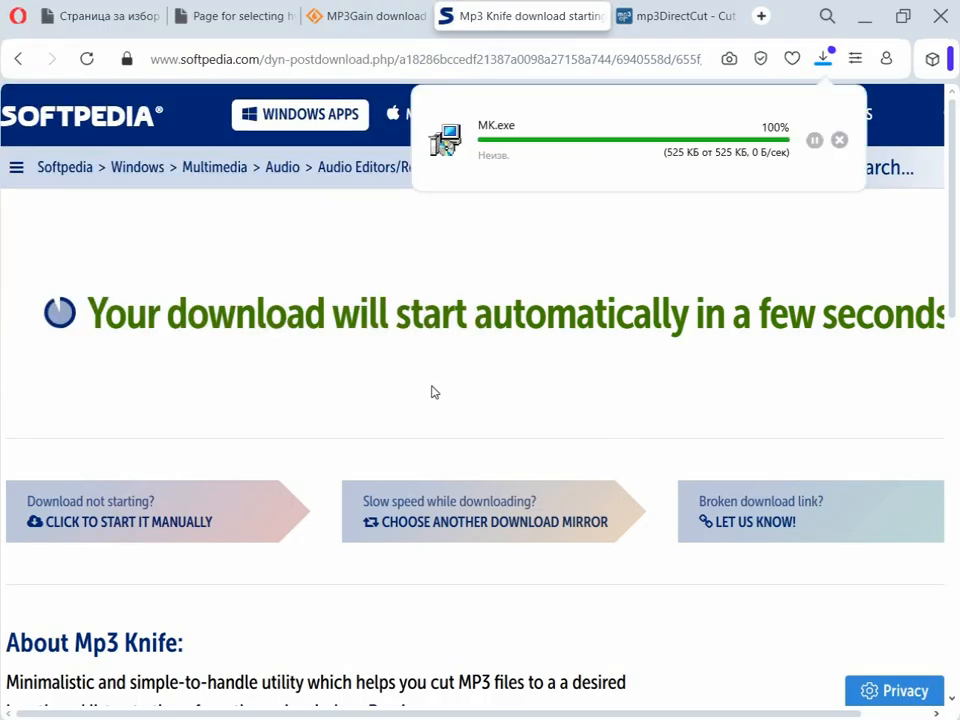
Download the mp3DirectCut 2.39 Windows installer from dappcdn.com and save it to the desktop as mp3DC239
left_click(692, 27)
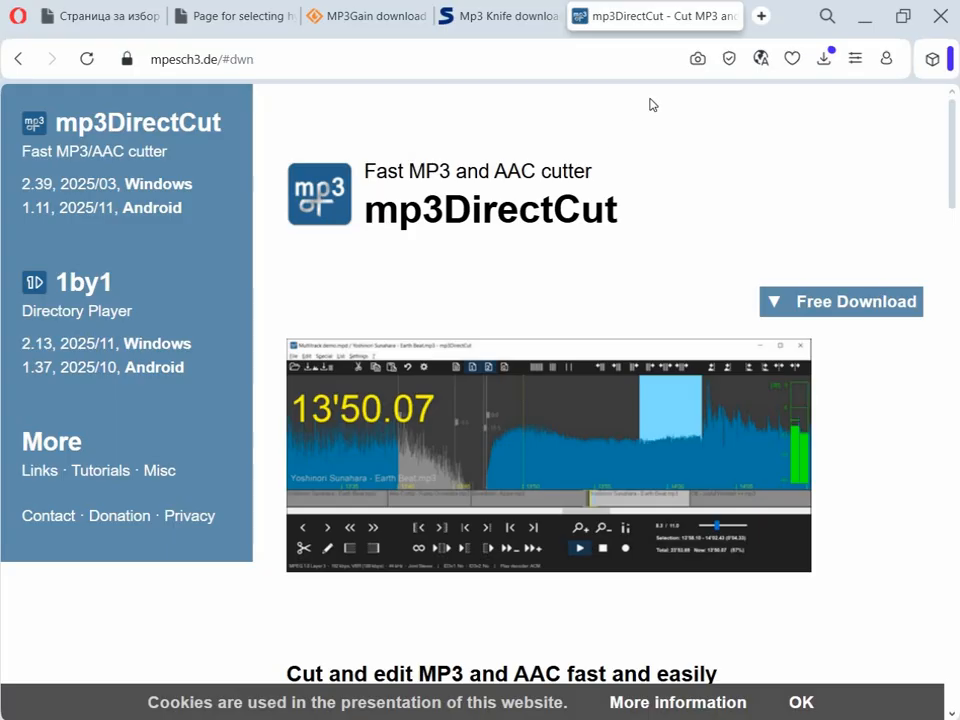
scroll(744, 527, "down", 4)
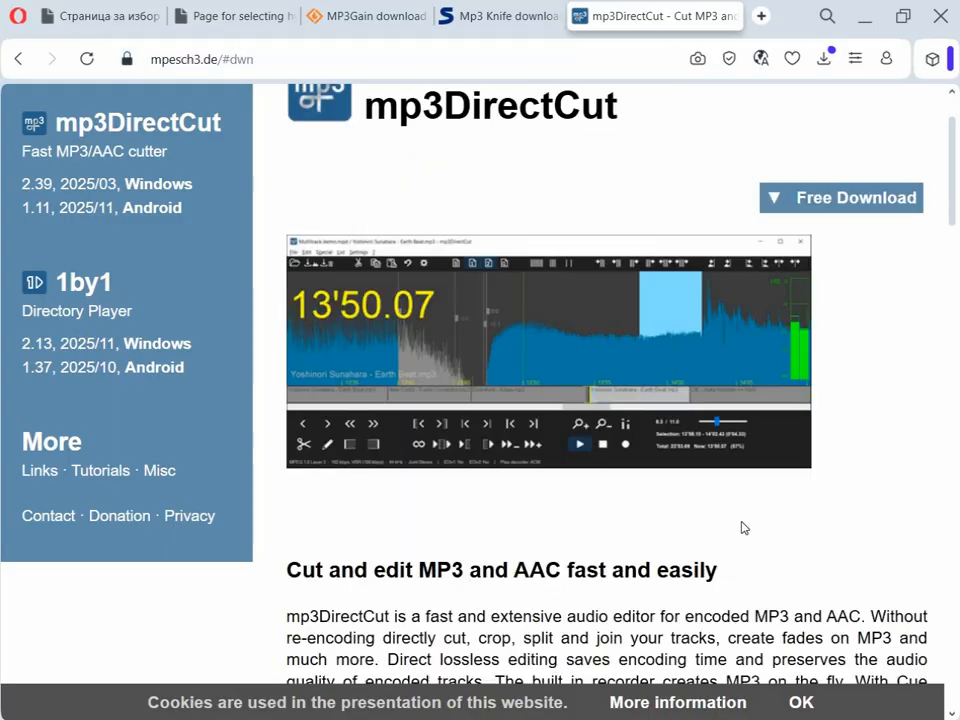
scroll(742, 525, "down", 8)
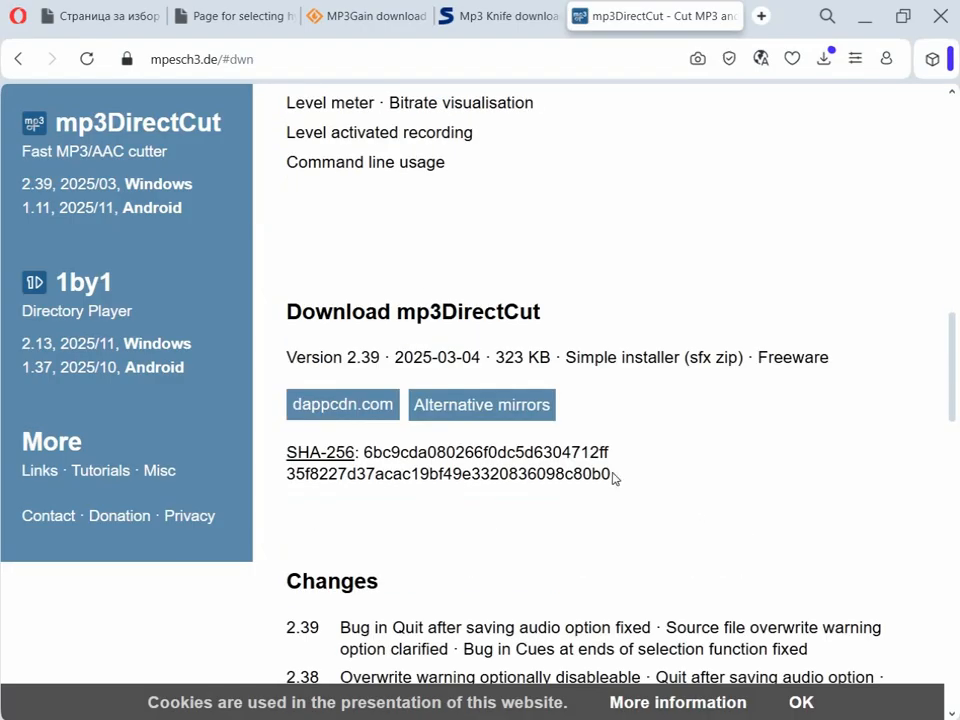
left_click(390, 414)
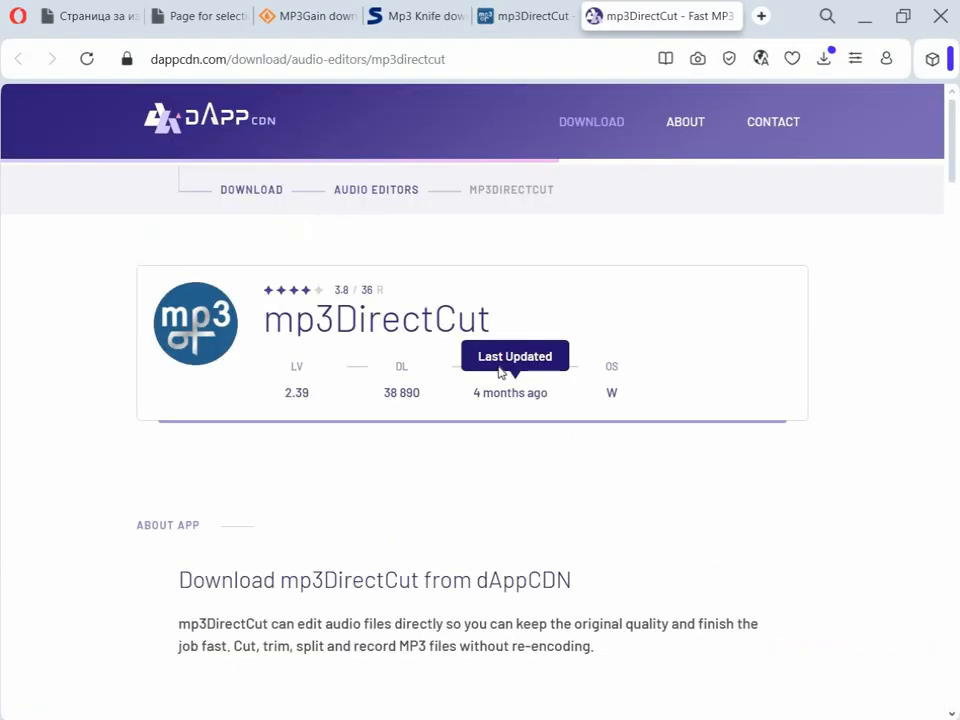
scroll(474, 484, "down", 2)
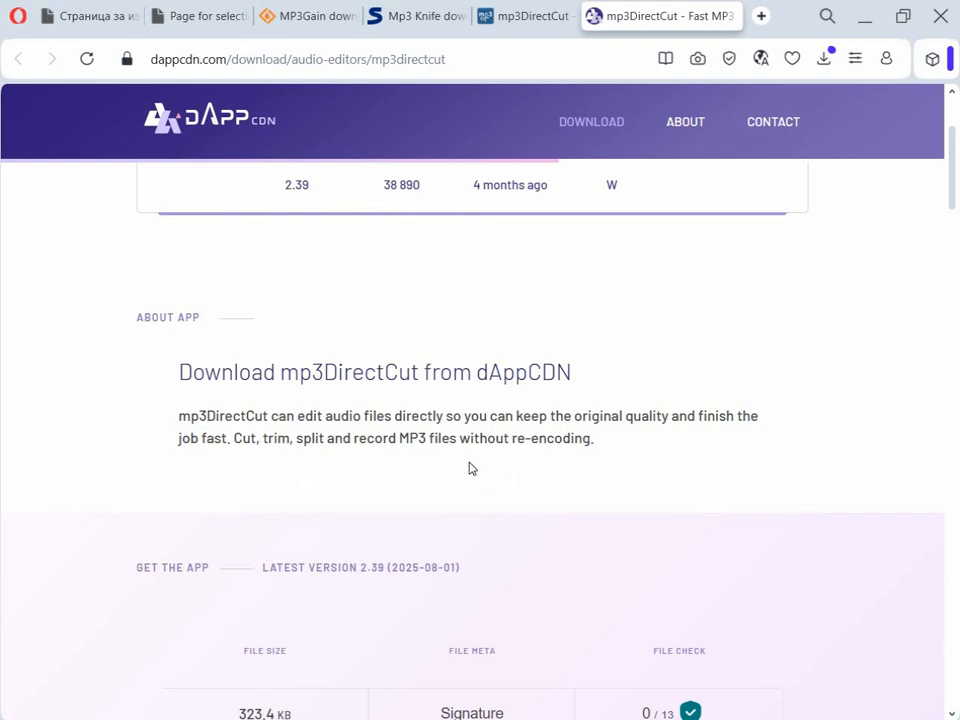
scroll(470, 468, "down", 2)
scroll(470, 468, "down", 2)
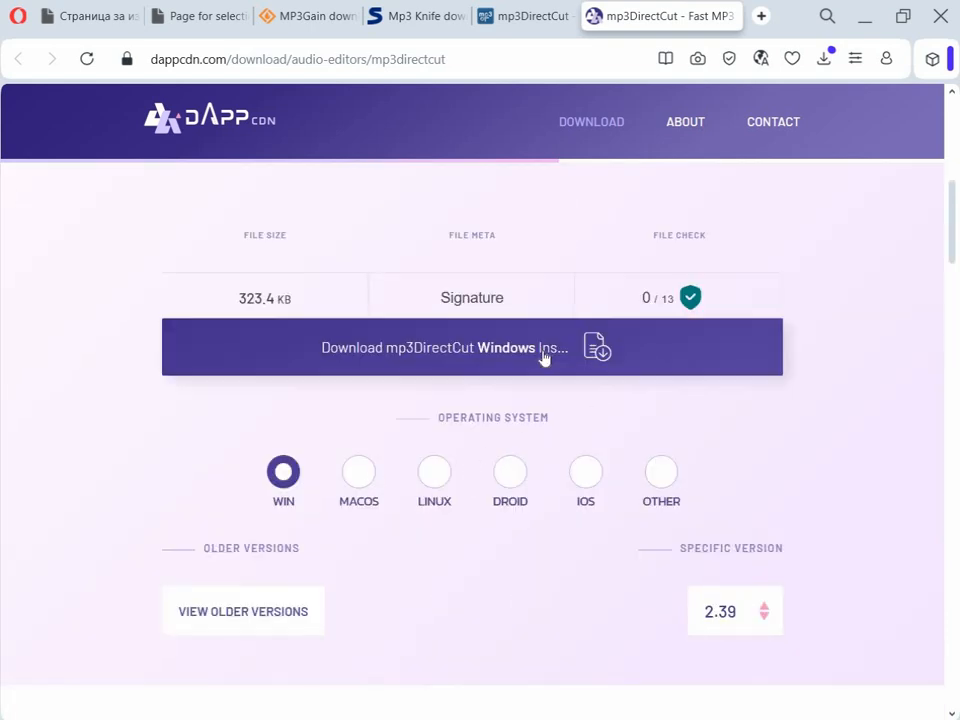
left_click(545, 352)
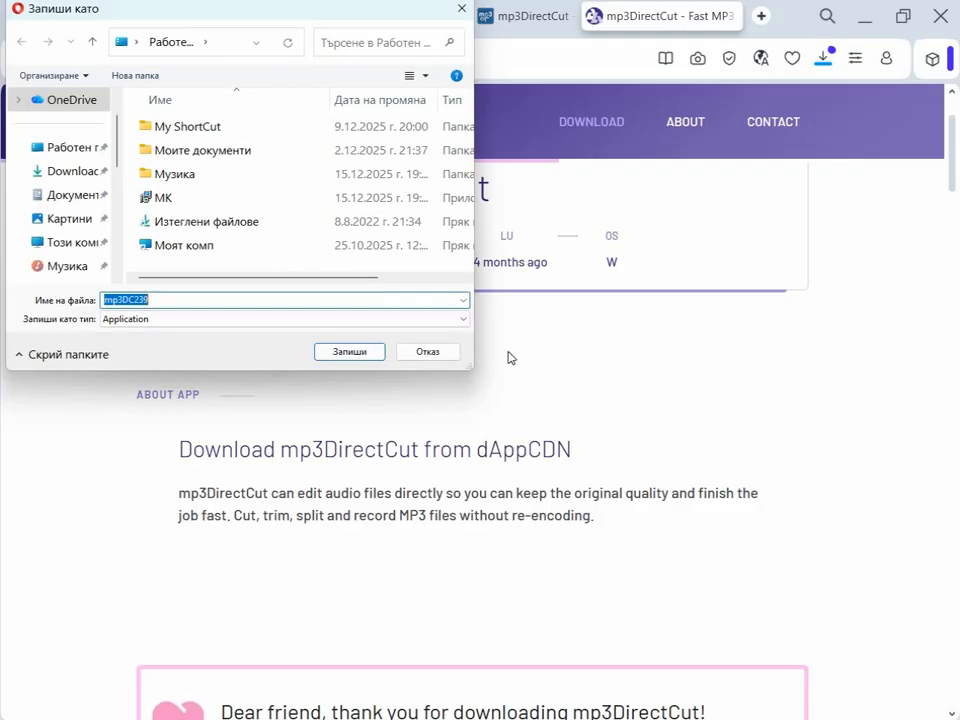
left_click(339, 355)
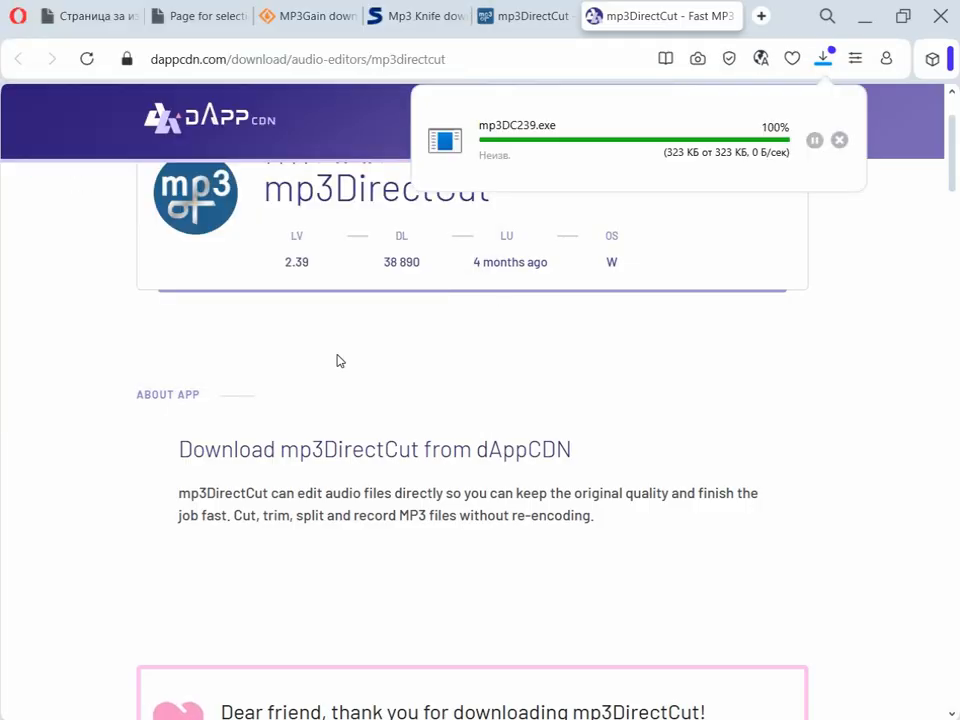
Install MP3Gain 1.2.5 from the desktop installer with the Full install type in C:\Program Files (x86)\MP3Gain\, and launch the program
left_click(868, 22)
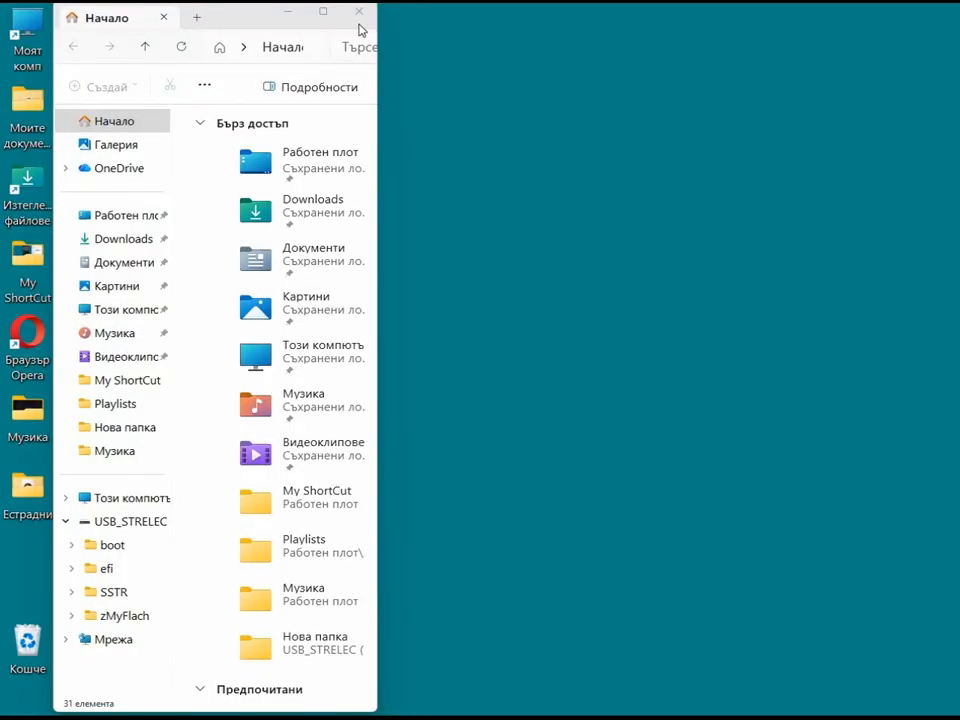
left_click(359, 14)
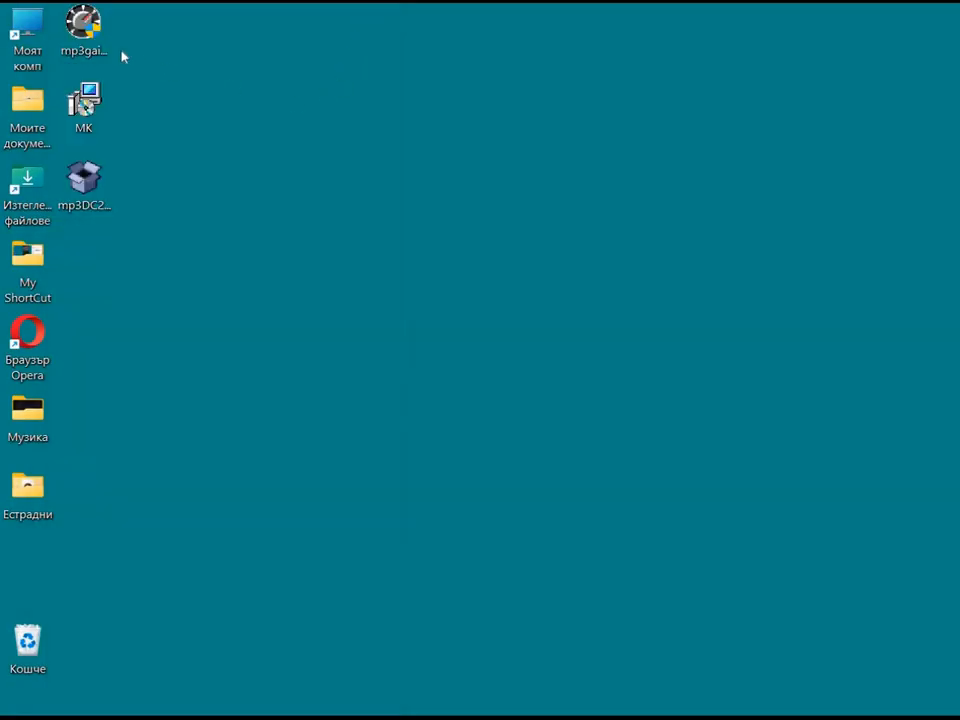
double_click(90, 42)
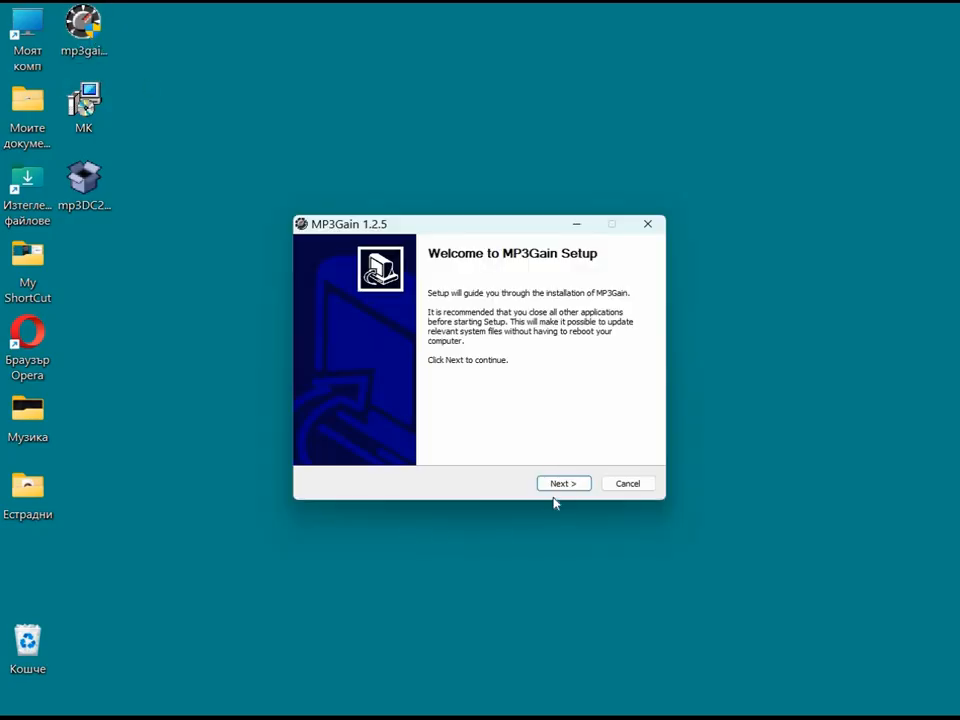
left_click(564, 484)
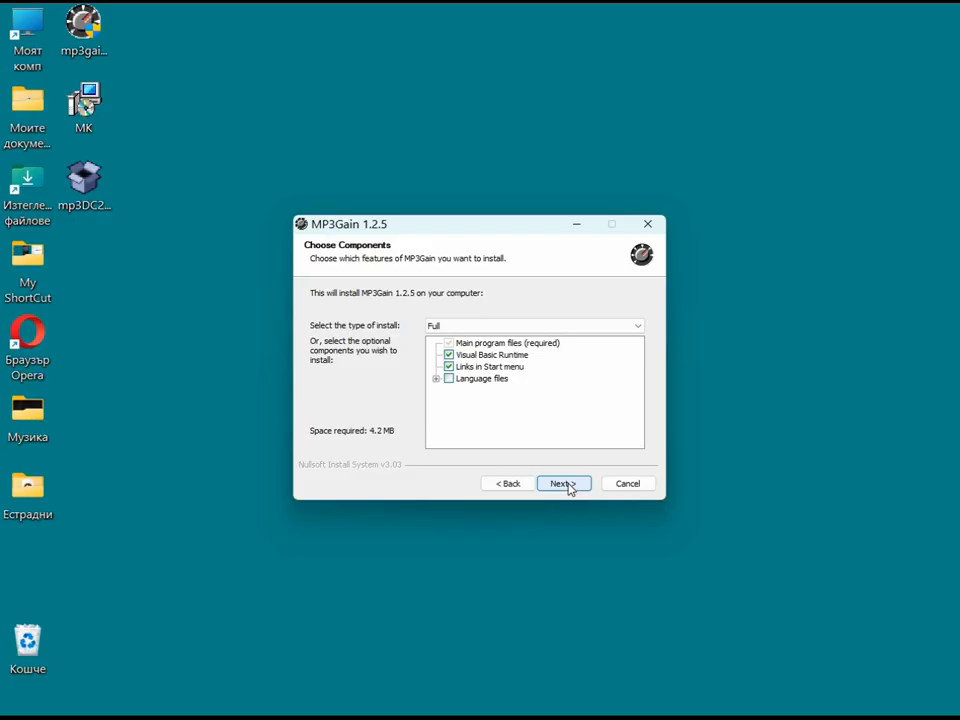
left_click(566, 485)
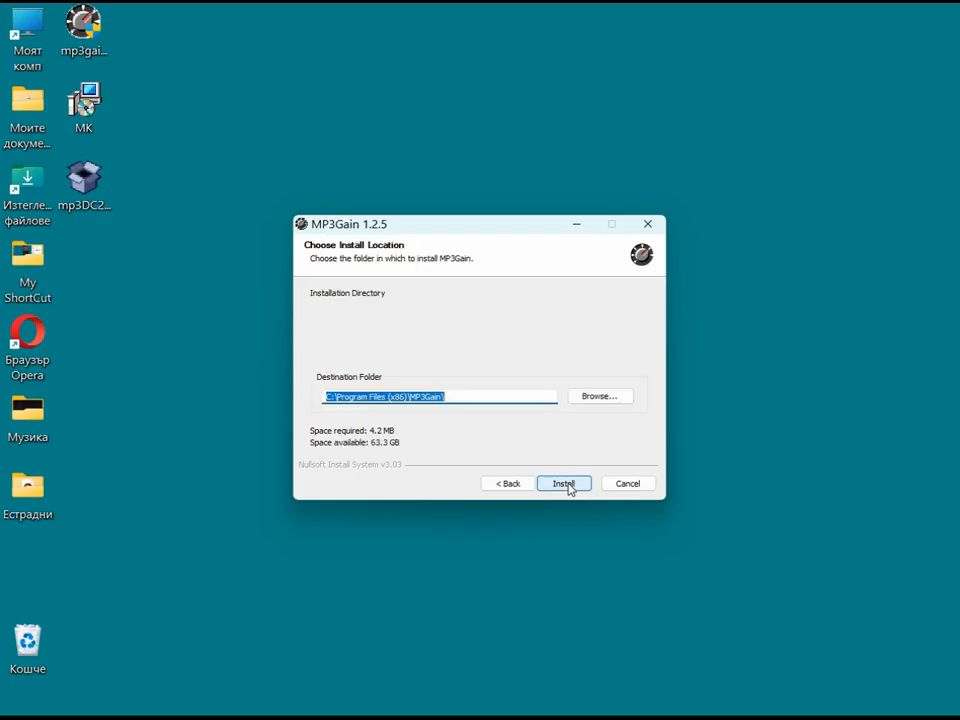
left_click(566, 485)
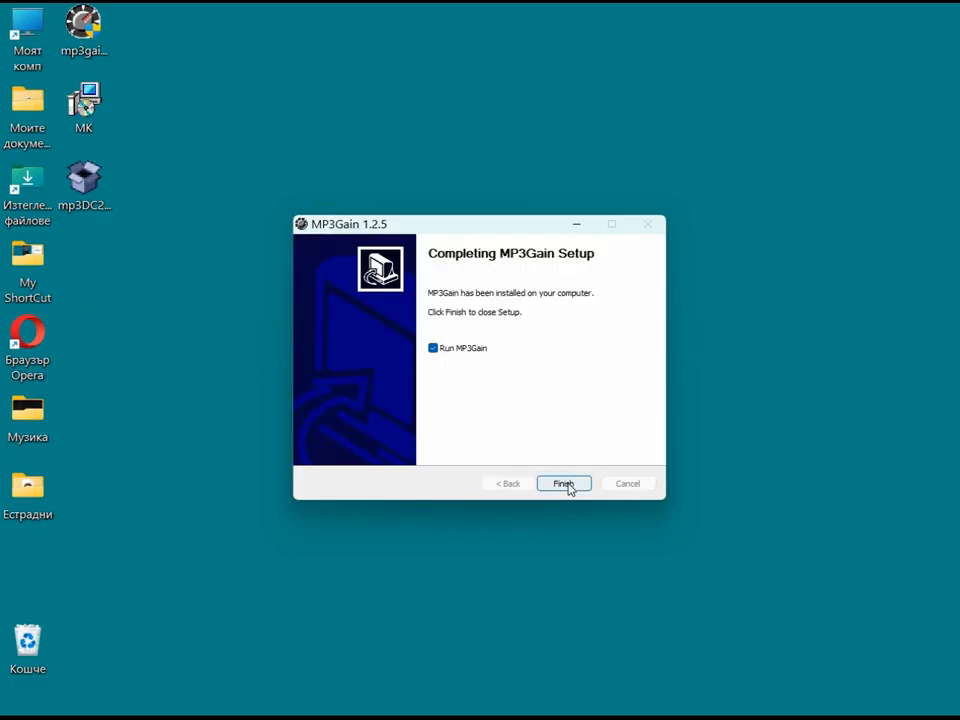
left_click(564, 484)
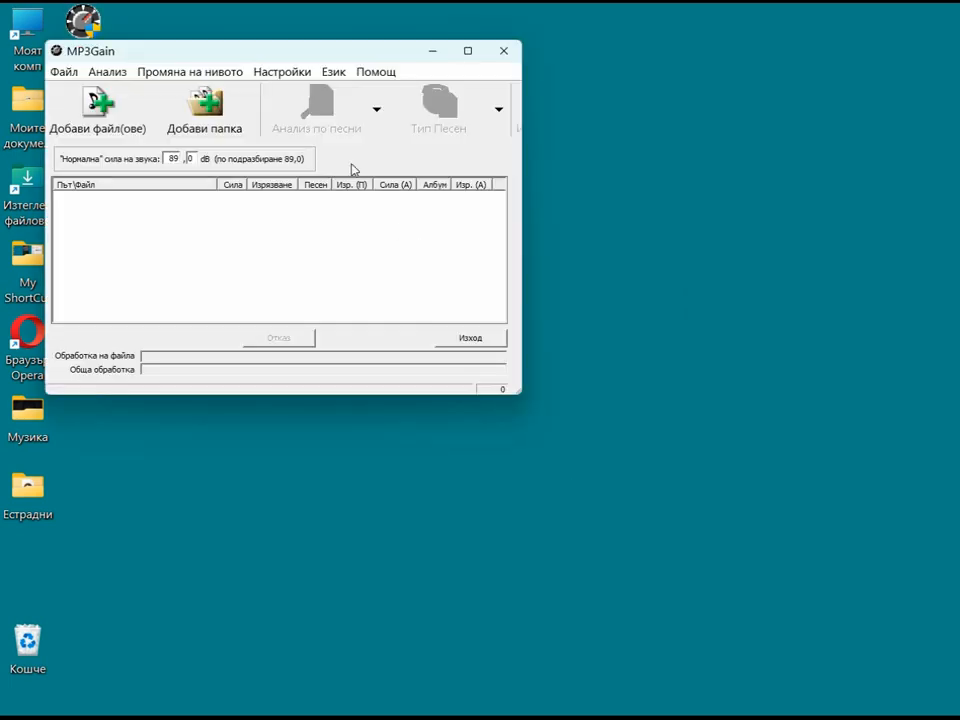
Move the MP3Gain window towards the middle of the desktop and change its interface language to Original (U.S. English)
left_click_drag(274, 57, 467, 86)
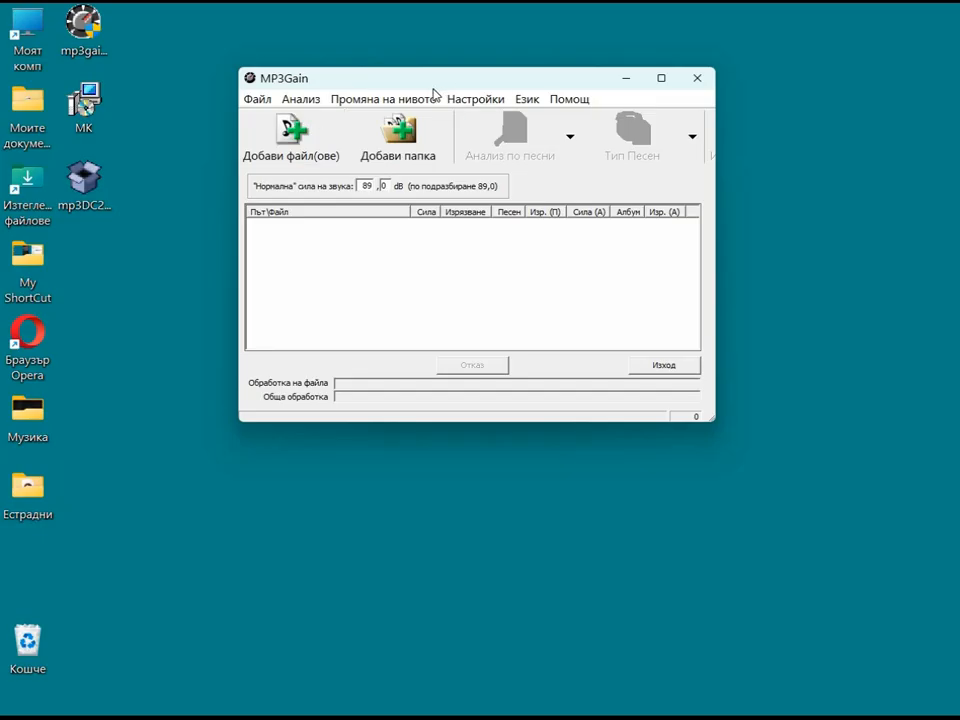
left_click(261, 99)
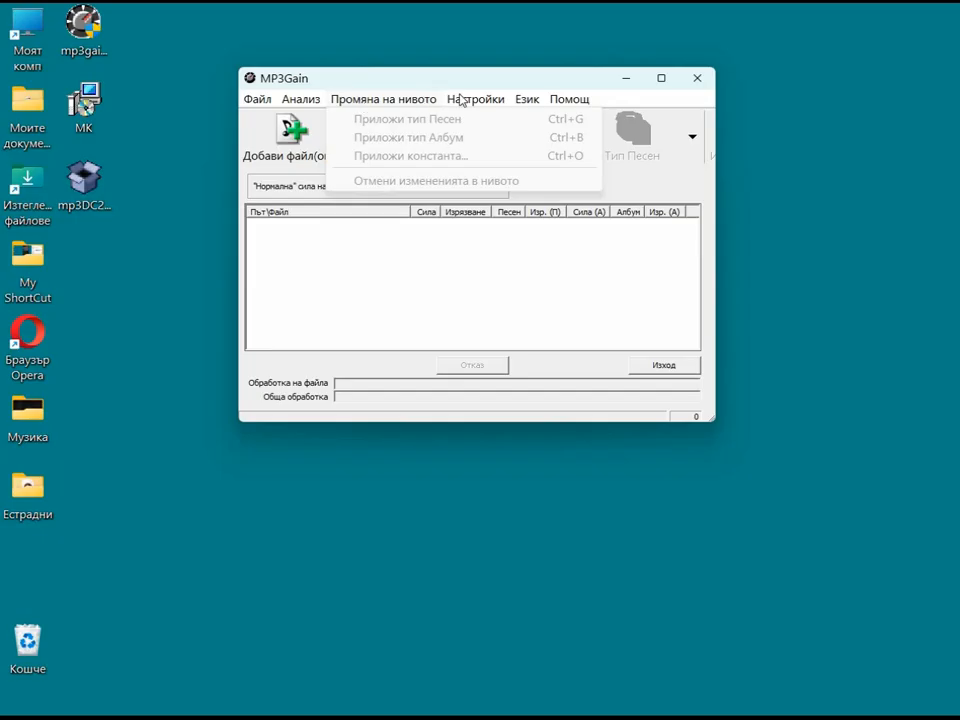
mouse_move(462, 100)
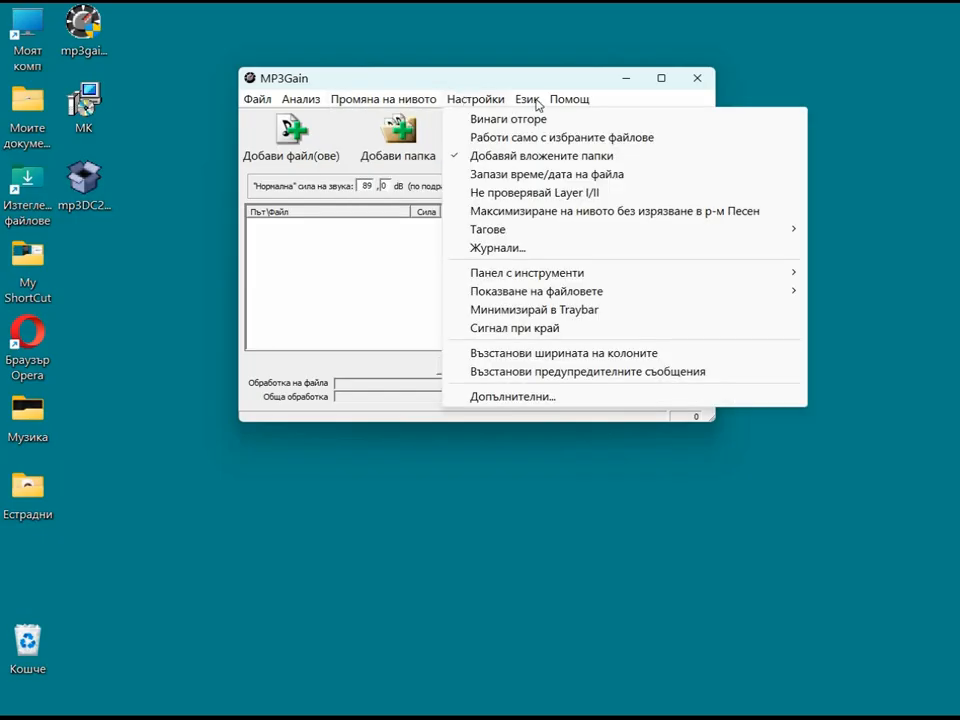
mouse_move(537, 103)
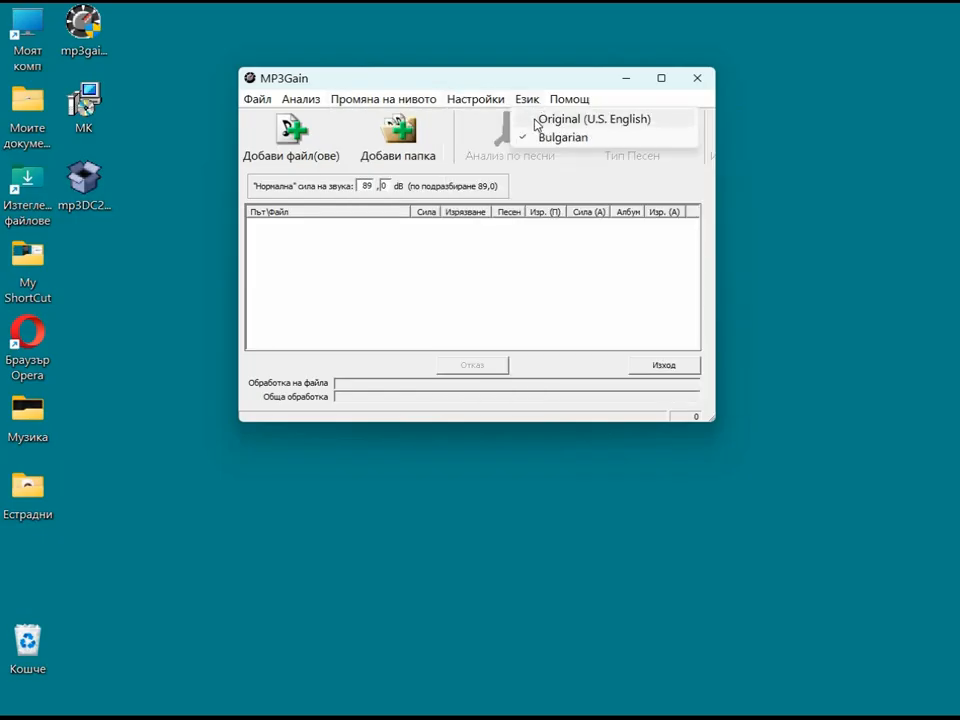
left_click(537, 120)
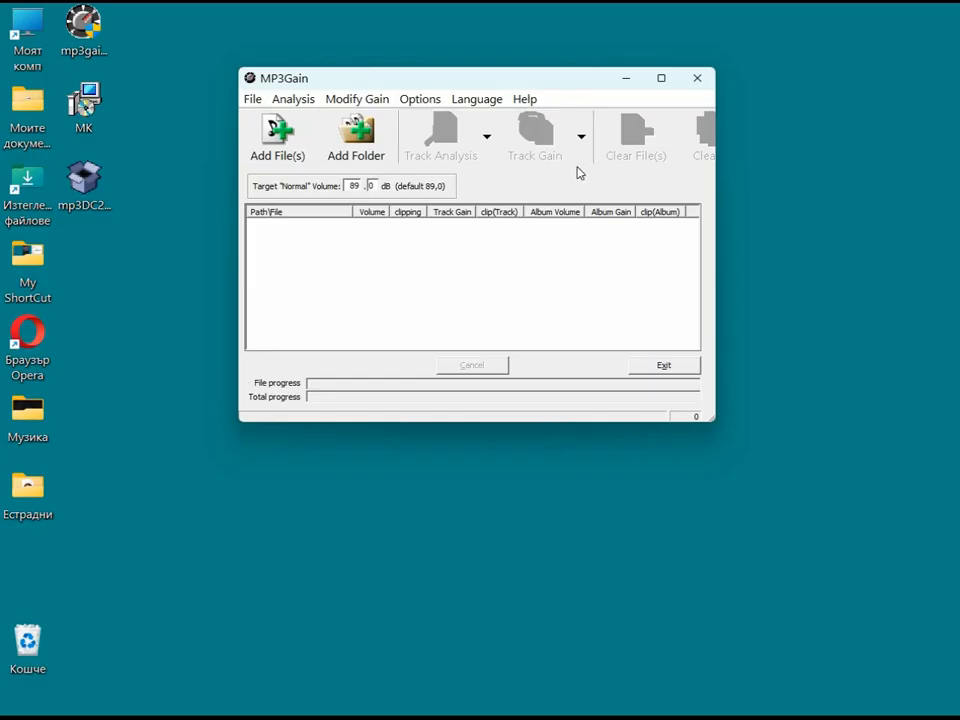
View the MP3 files available for adding from the Естрадни folder and close the file dialog without adding any
left_click(272, 140)
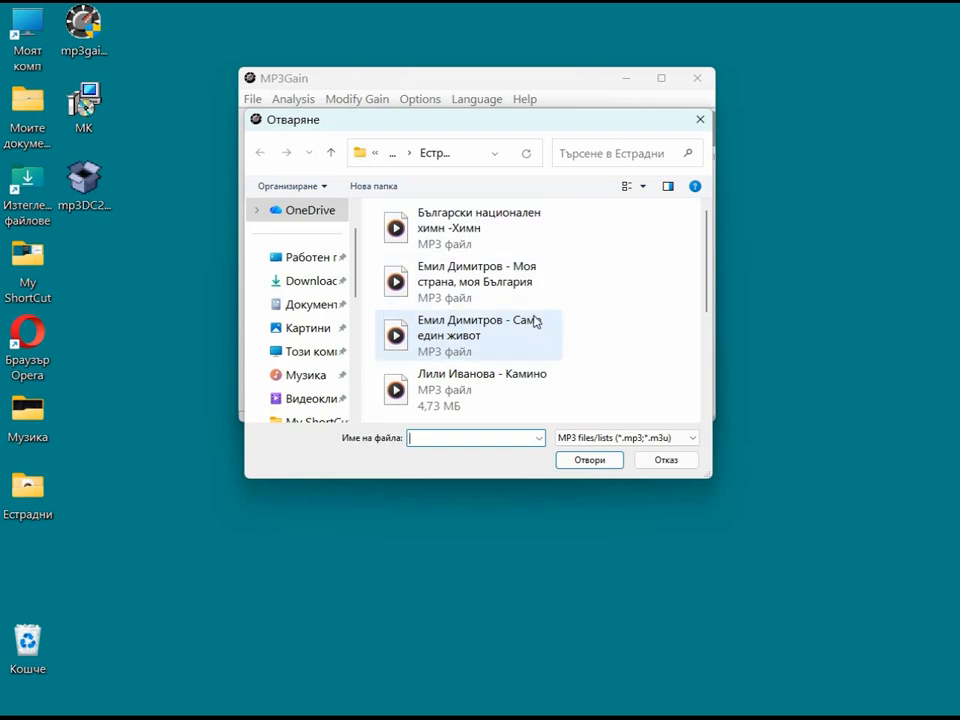
left_click(701, 120)
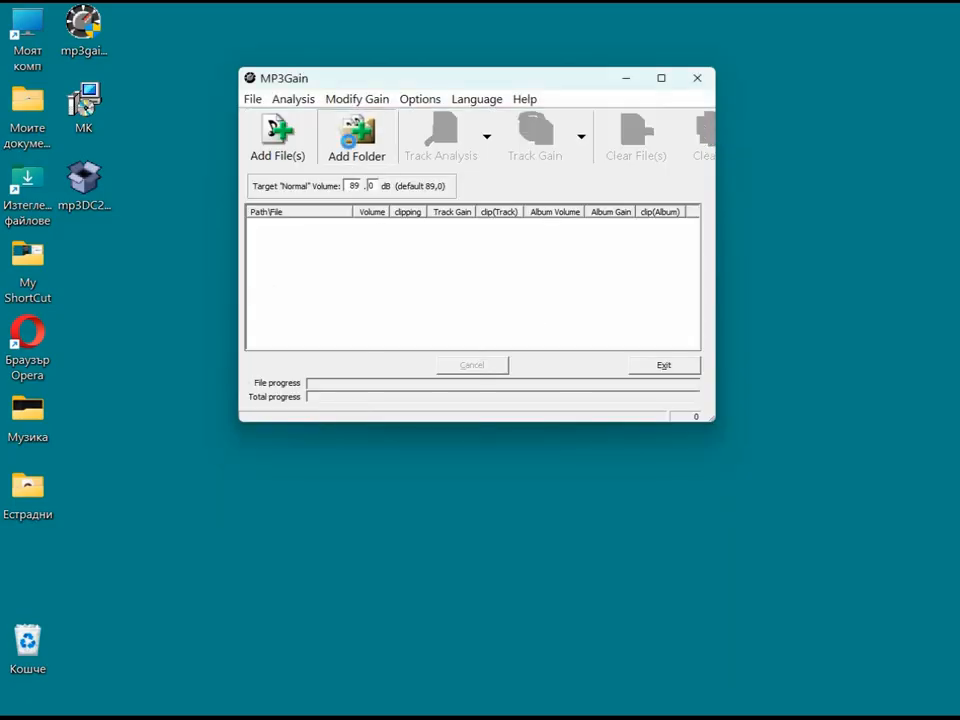
Add the desktop folder Естрадни to the file list and run Track Analysis on its songs
left_click(350, 140)
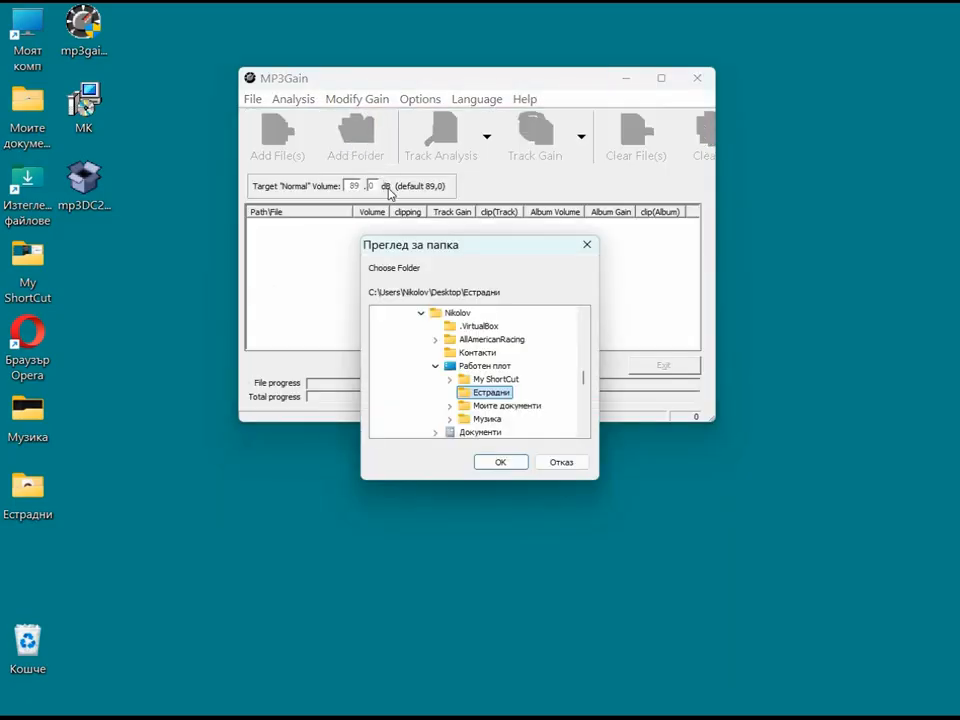
left_click(497, 463)
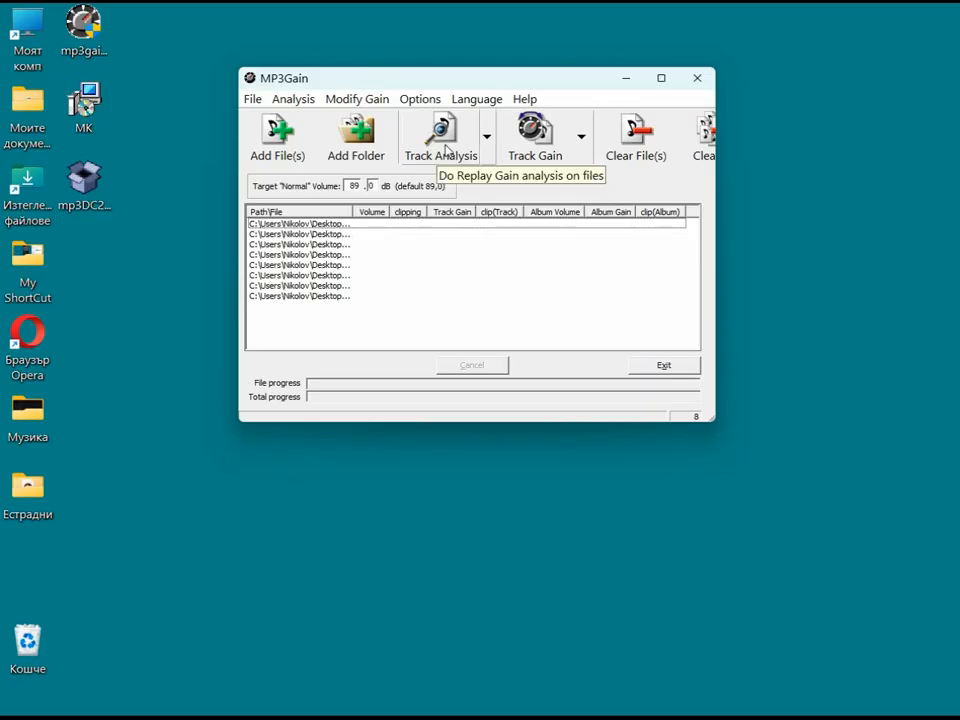
left_click(446, 149)
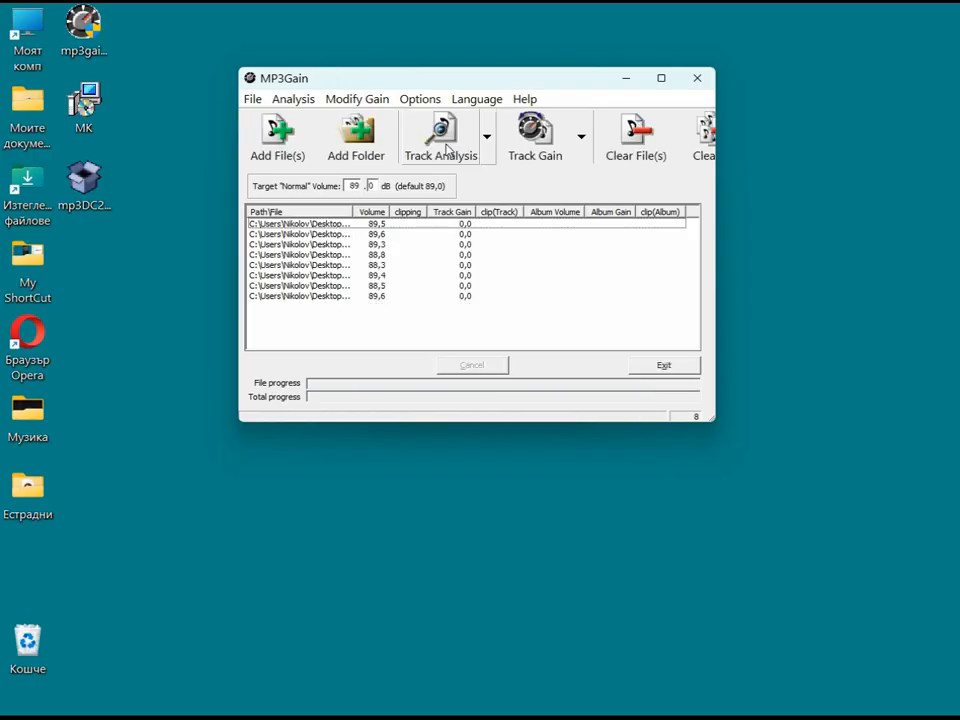
Switch the interface language to Bulgarian and add the songs from the folder Музика\Православни\Чистая Дево
left_click(487, 101)
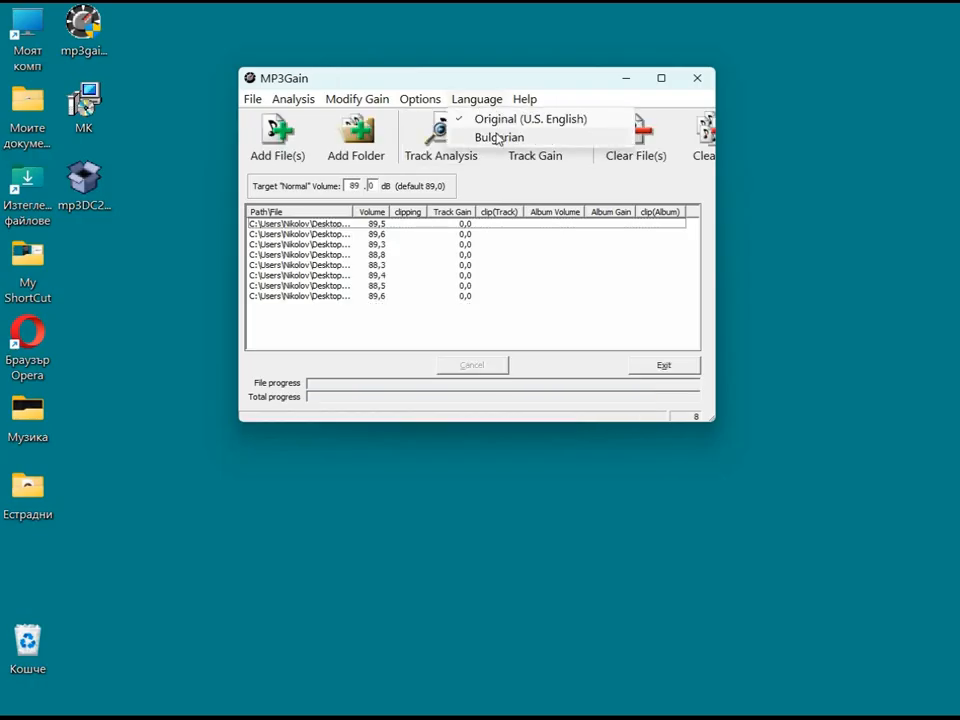
left_click(497, 138)
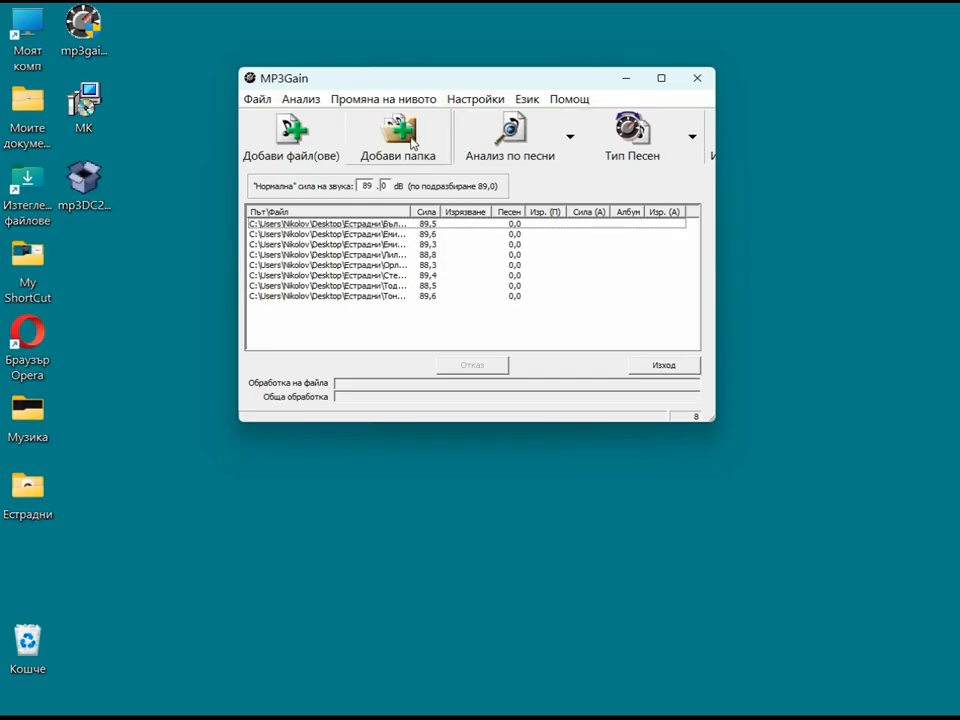
left_click(411, 142)
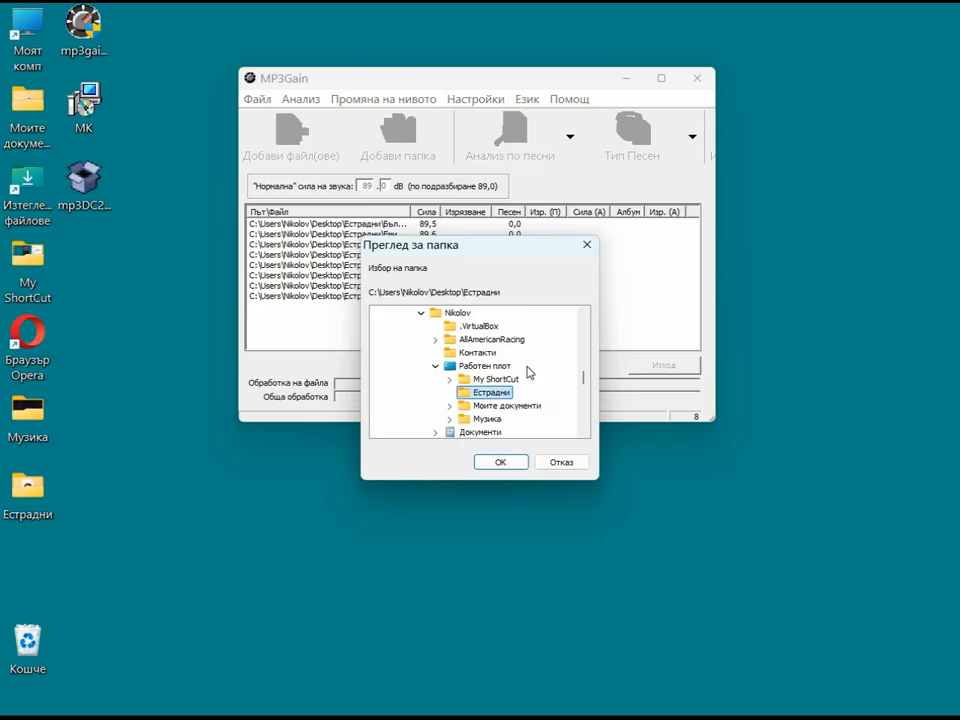
left_click(485, 419)
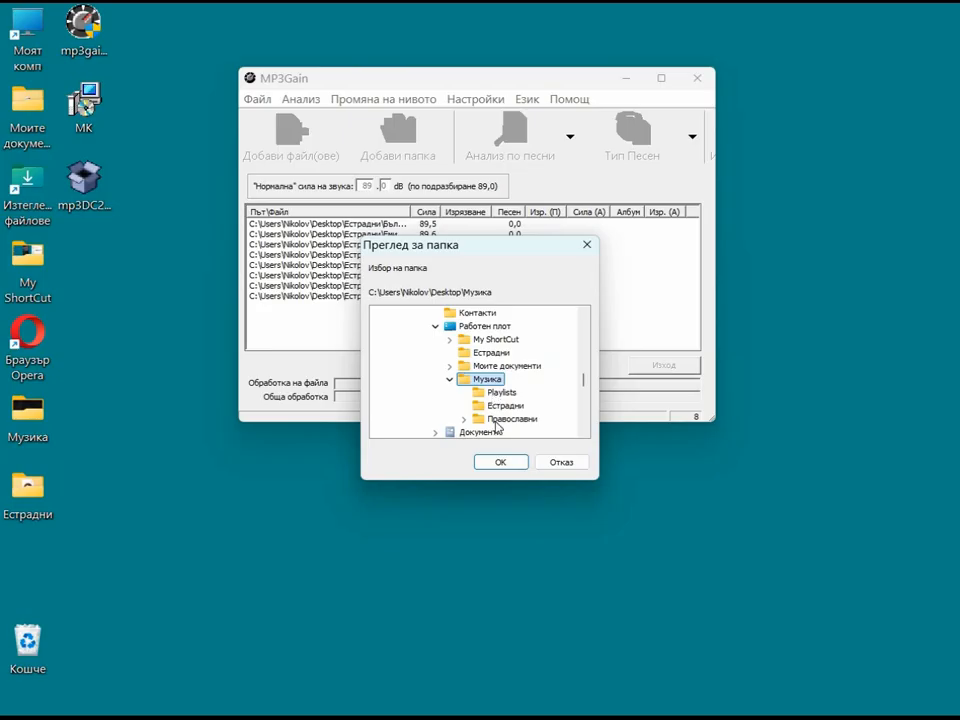
left_click(498, 419)
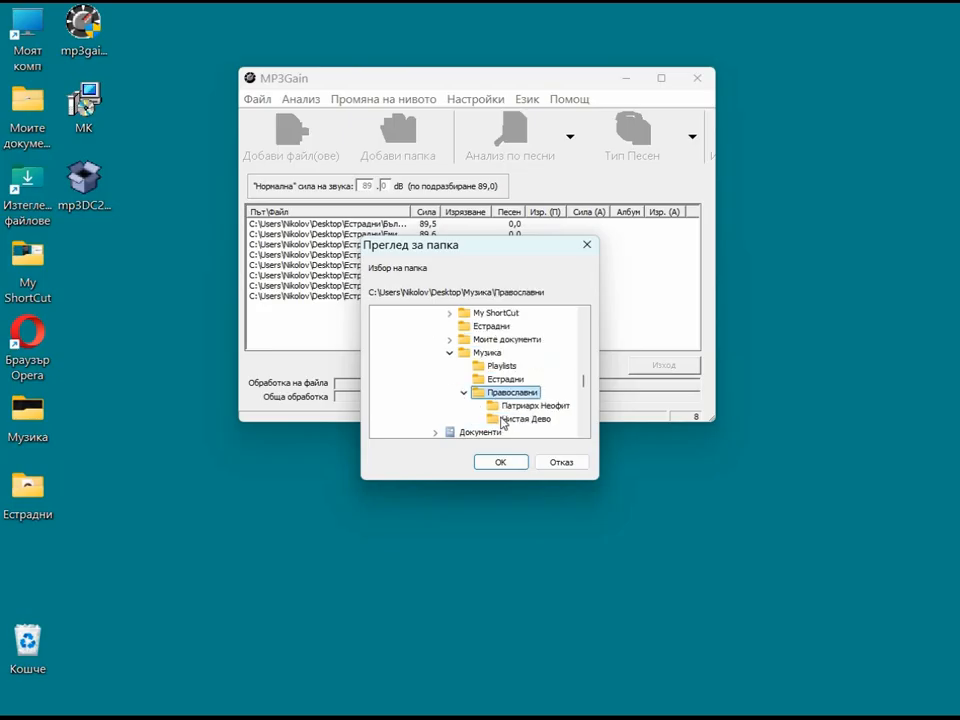
left_click(498, 420)
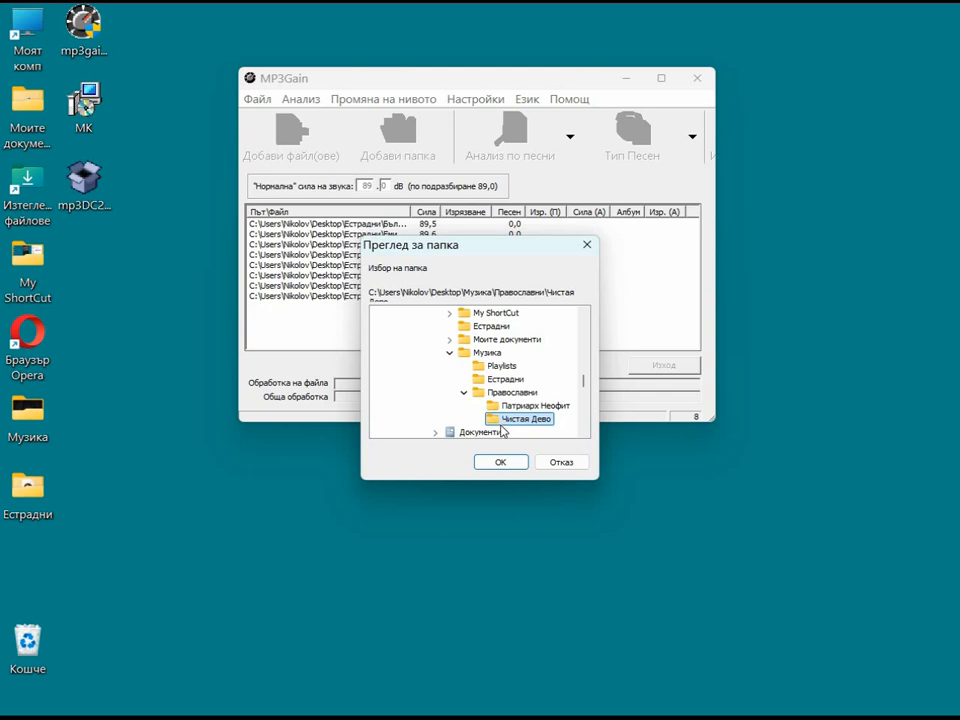
left_click(508, 463)
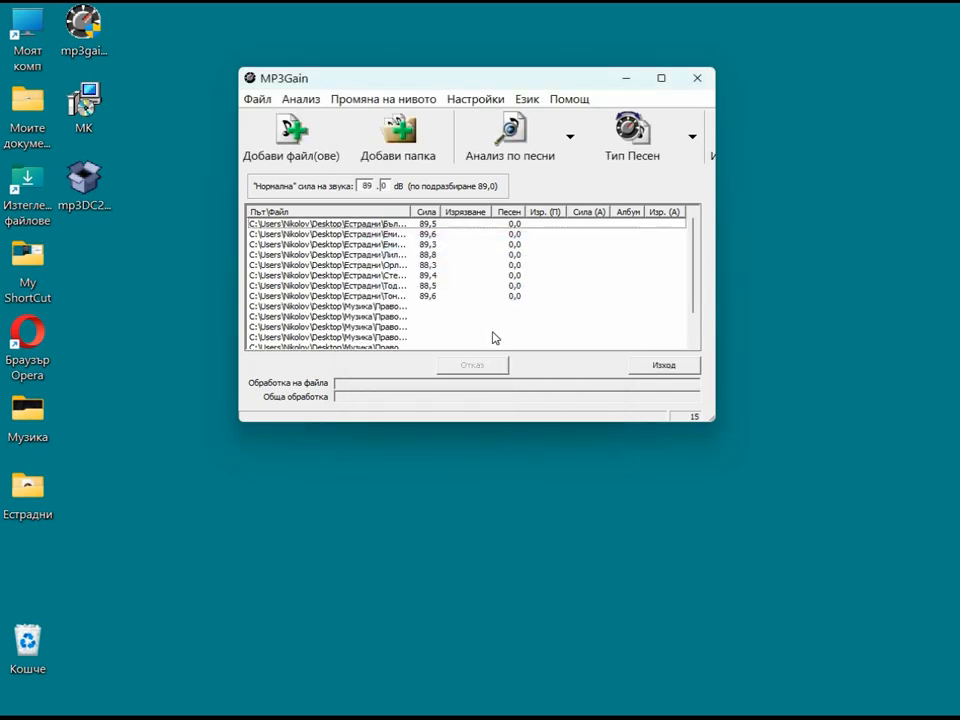
Clear the analysis results of all songs from the Естрадни folder
left_click(254, 224)
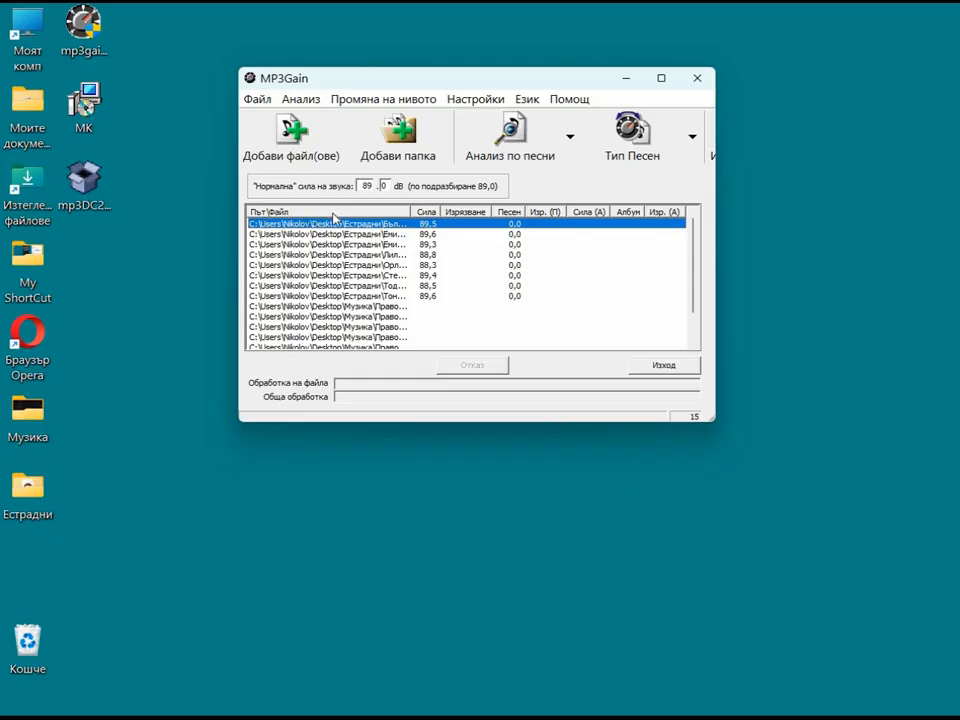
left_click(266, 234, "shift")
left_click(270, 247, "ctrl")
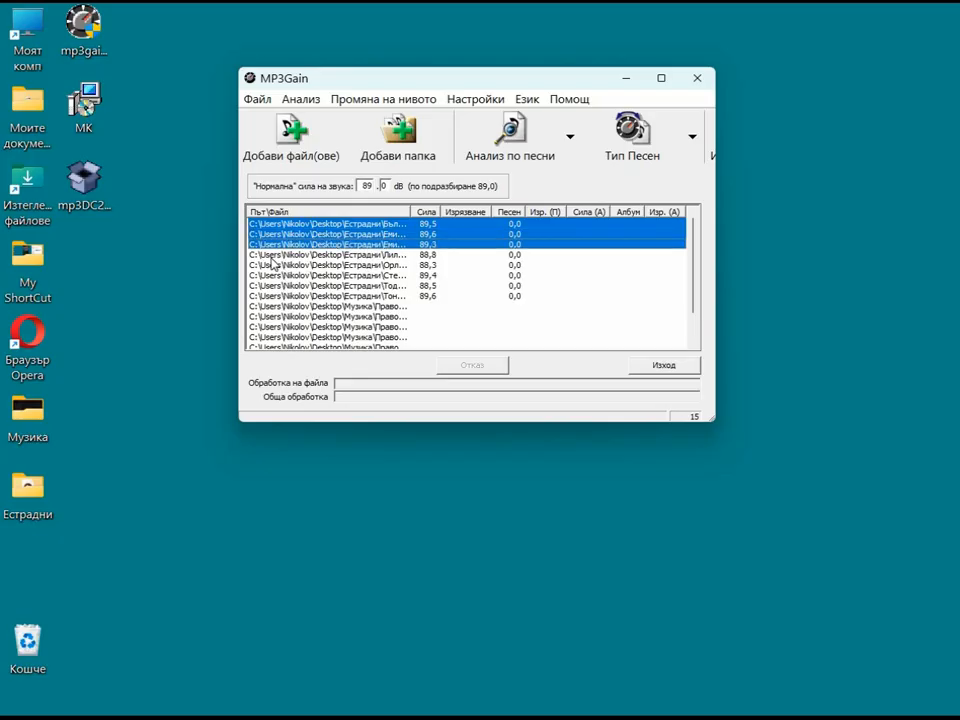
left_click(271, 256, "ctrl")
left_click(274, 266, "ctrl")
left_click(280, 278, "ctrl")
left_click(281, 286, "ctrl")
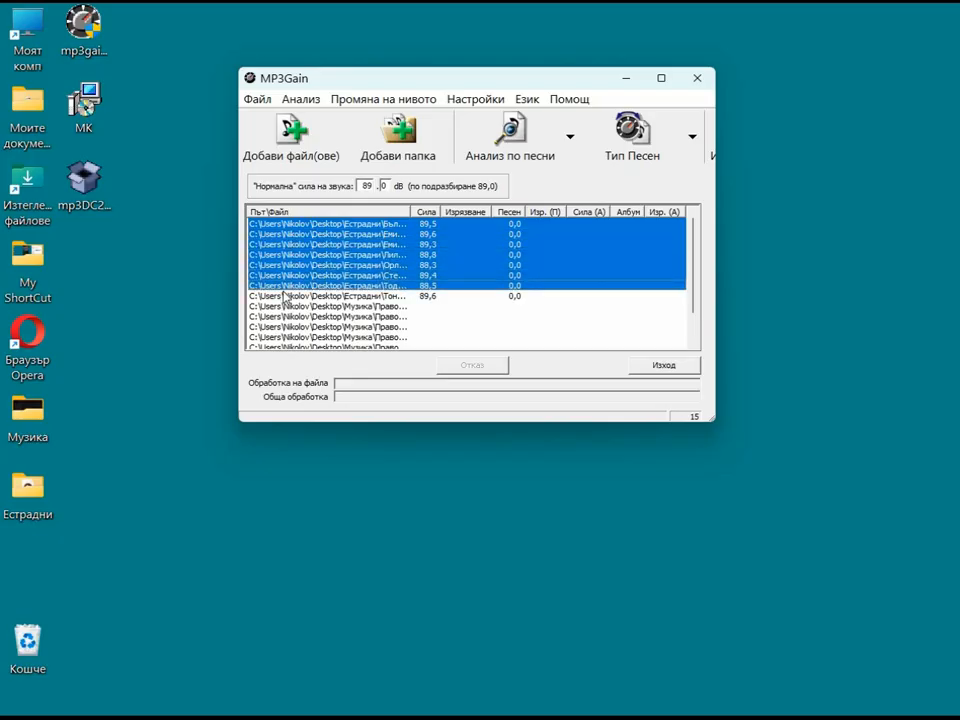
left_click(292, 296, "ctrl")
right_click(303, 300)
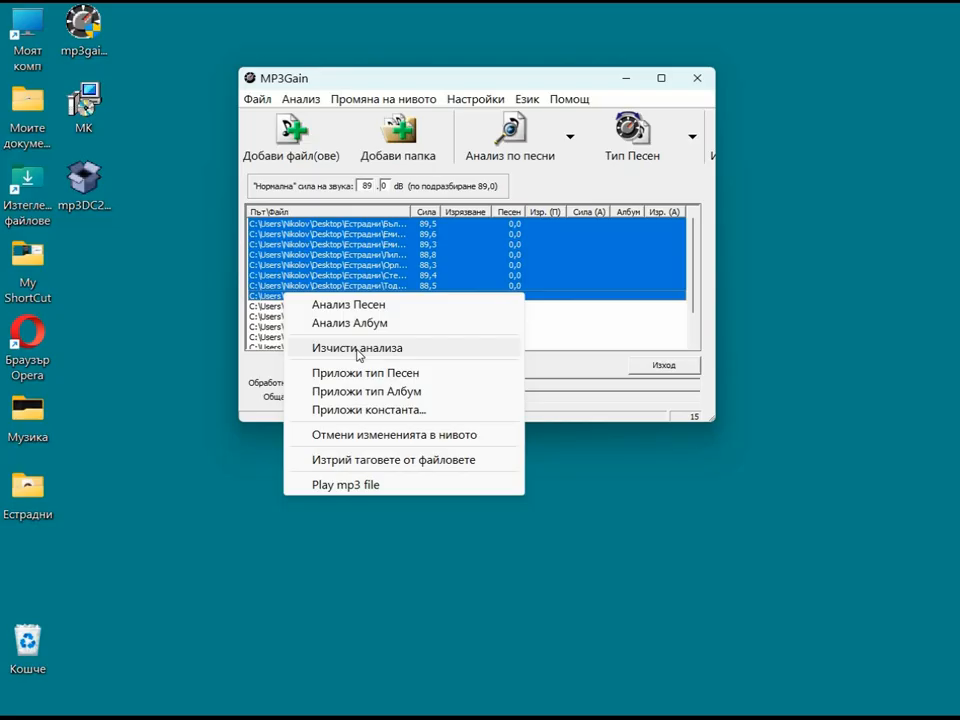
left_click(358, 349)
left_click(444, 281)
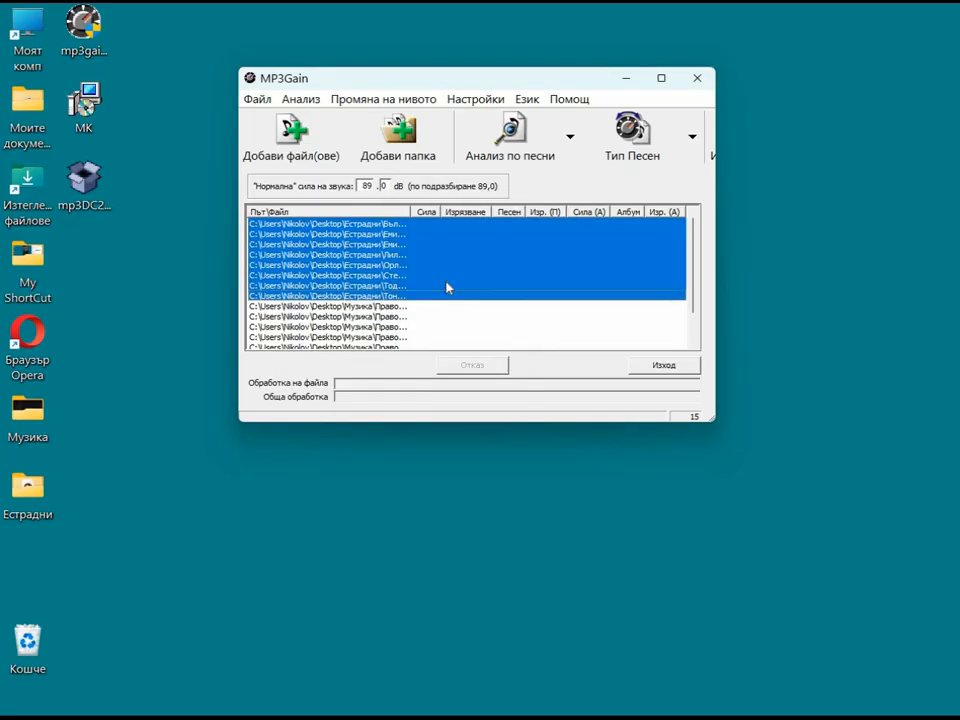
Run track analysis on all listed songs and enlarge the MP3Gain window to show the whole list
left_click(469, 307)
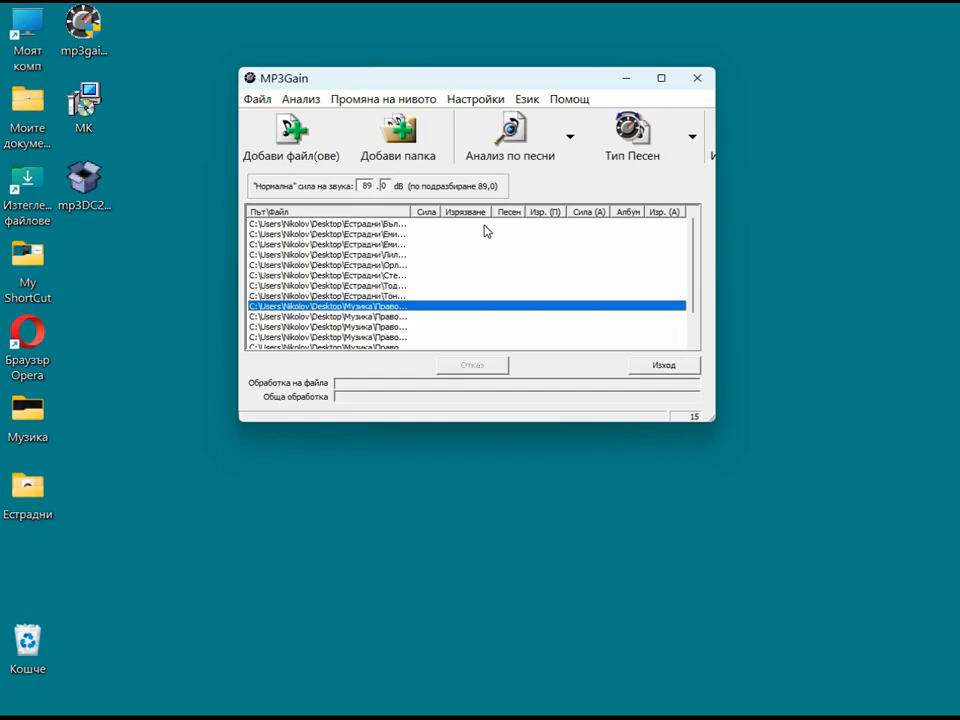
left_click(504, 157)
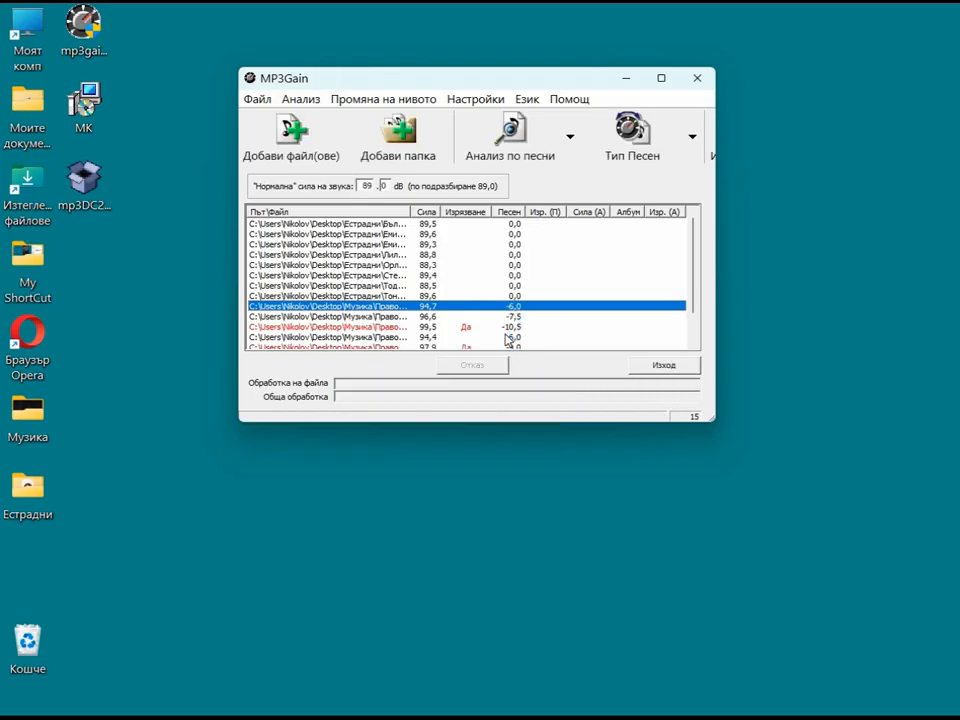
scroll(560, 335, "down", 1)
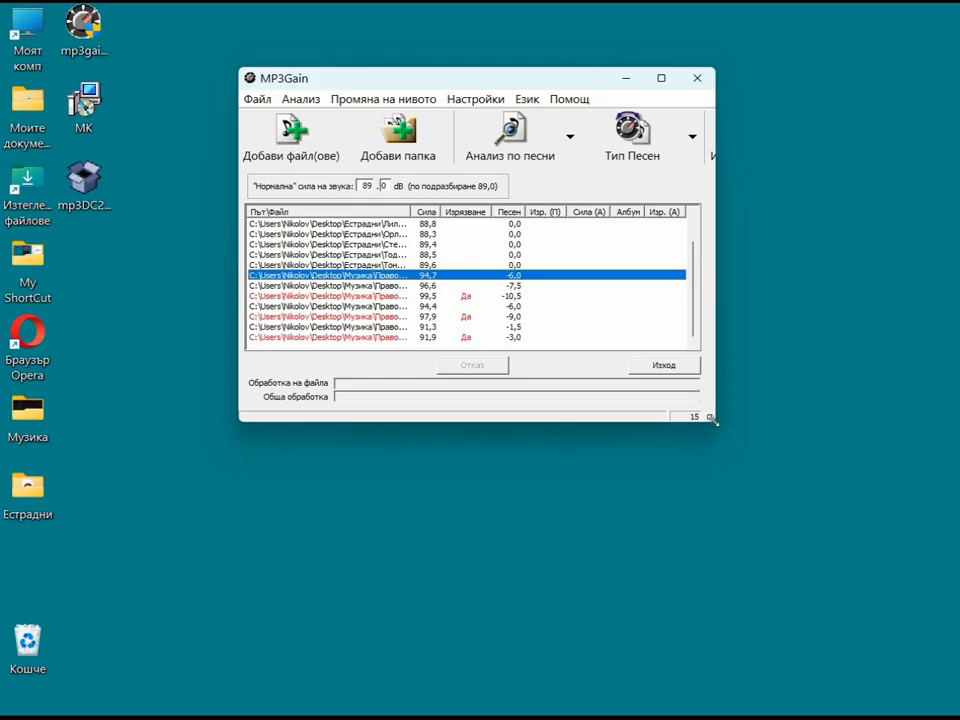
left_click_drag(744, 452, 823, 568)
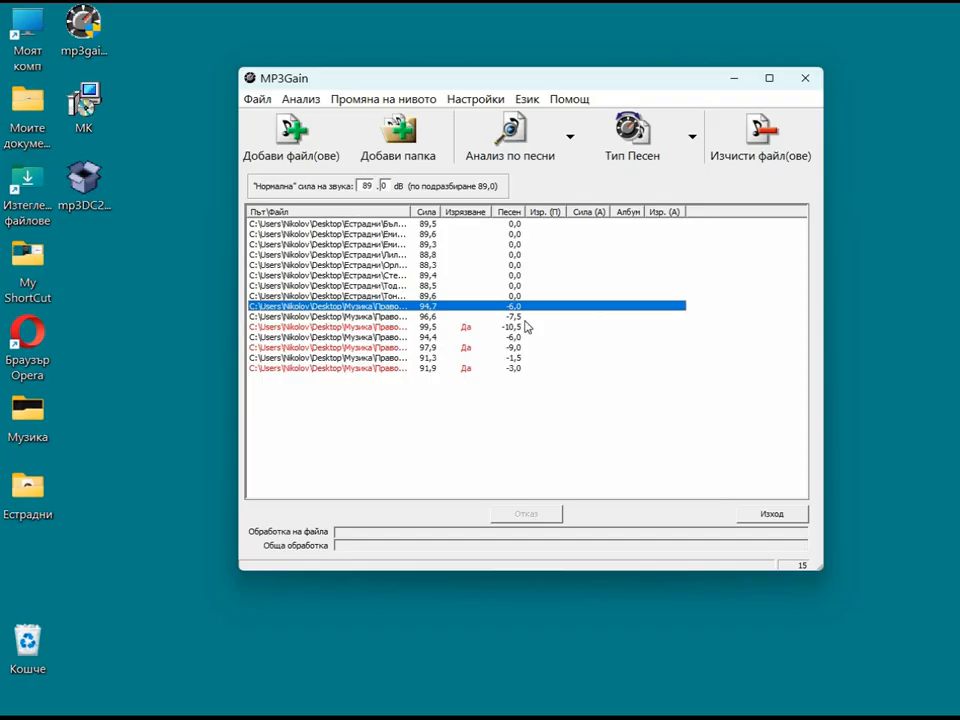
Apply Track Gain to all listed songs at the 89.0 dB target volume and close MP3Gain
left_click(636, 147)
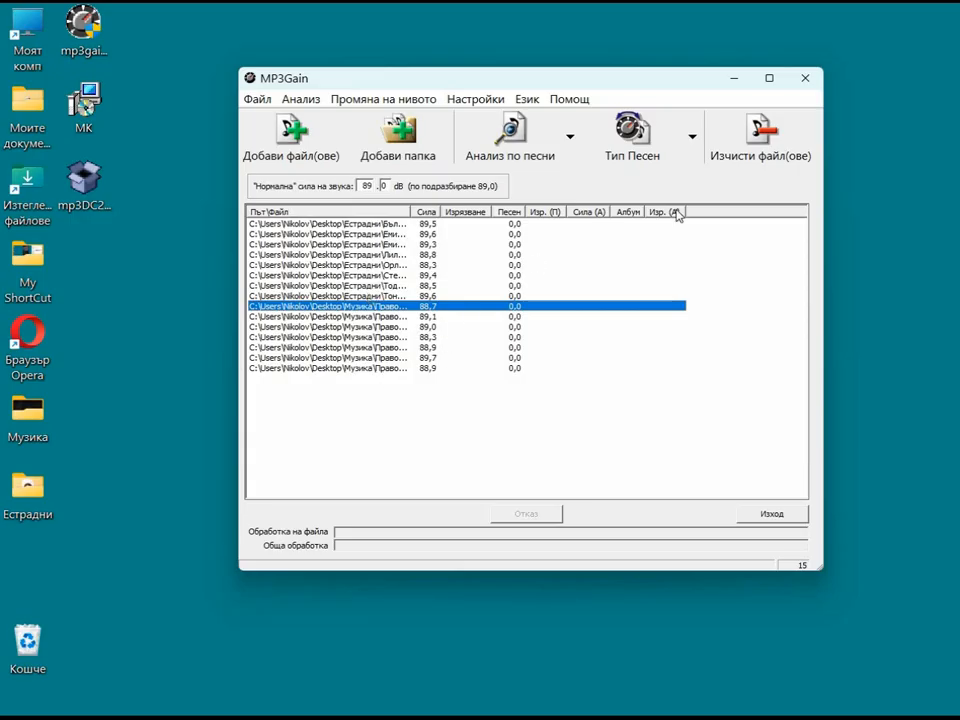
left_click(806, 80)
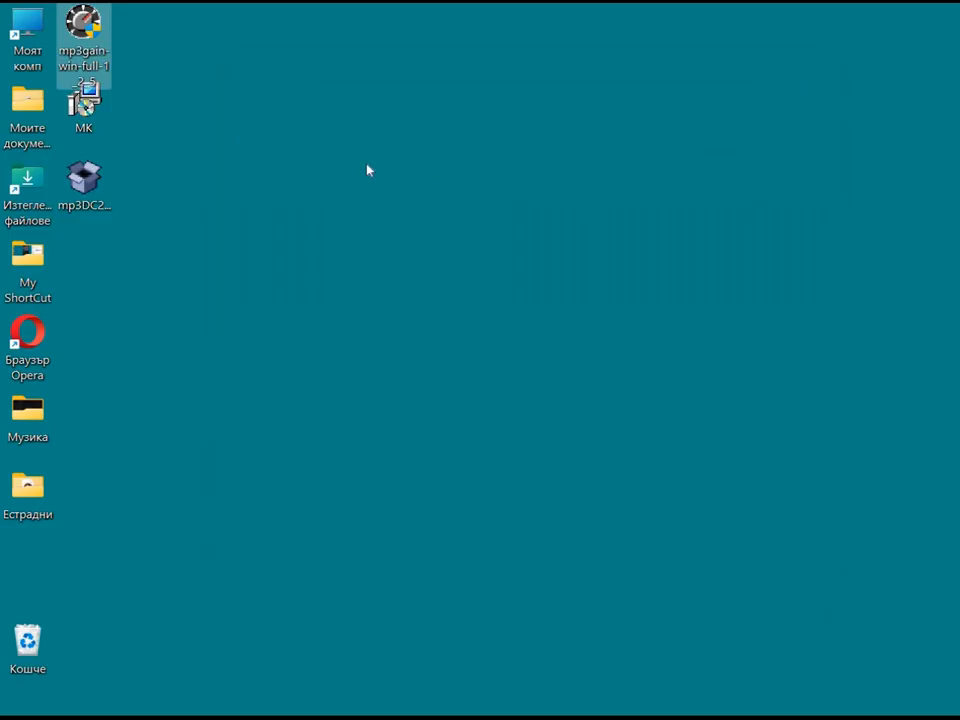
Install Mp3 Knife 3.2 from the desktop installer MK in C:\Program Files (x86)\Mp3 Knife without a desktop icon, and try to launch it
double_click(84, 102)
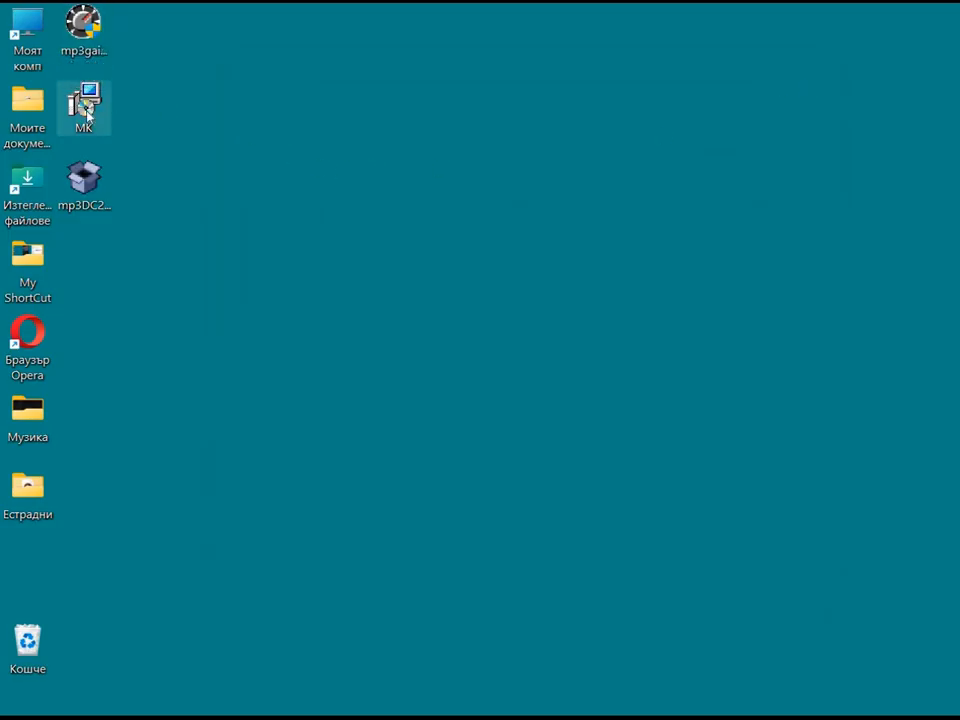
left_click(487, 290)
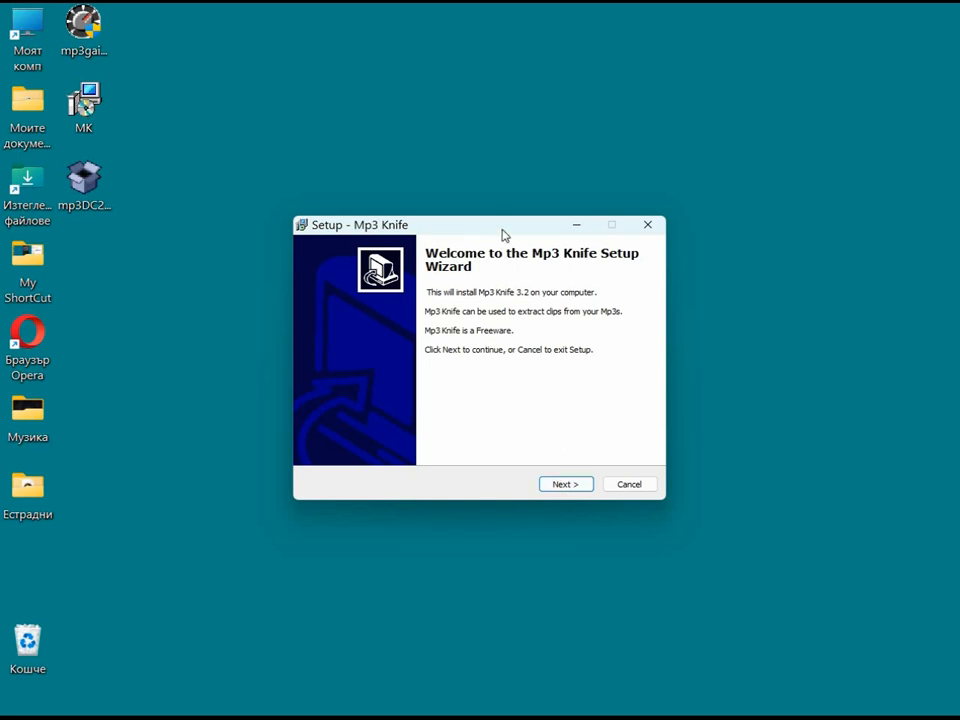
left_click_drag(504, 232, 489, 196)
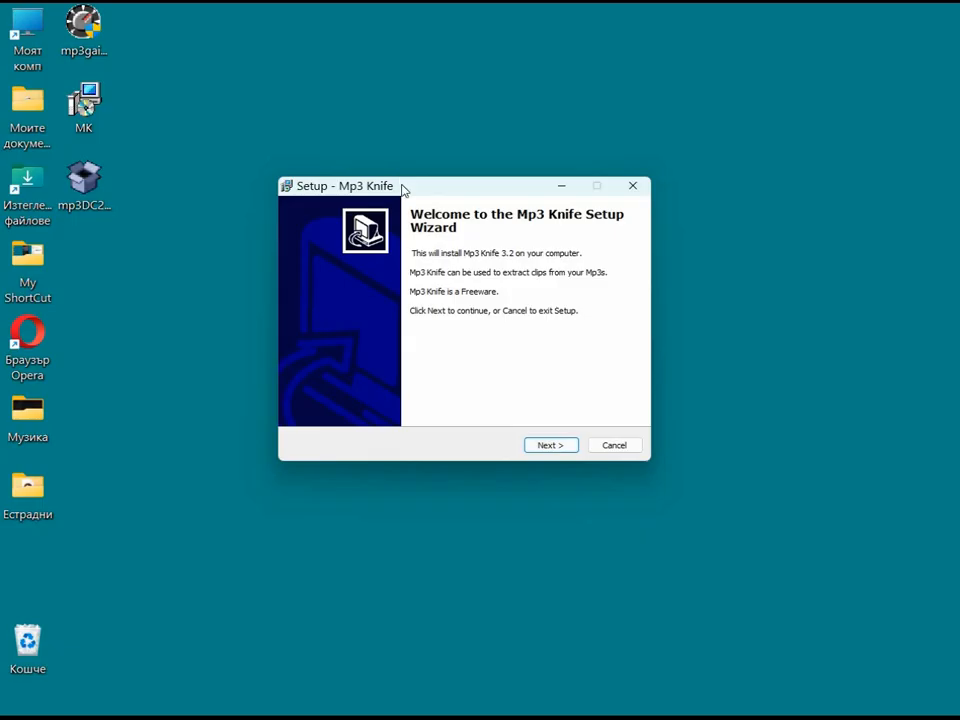
left_click(548, 449)
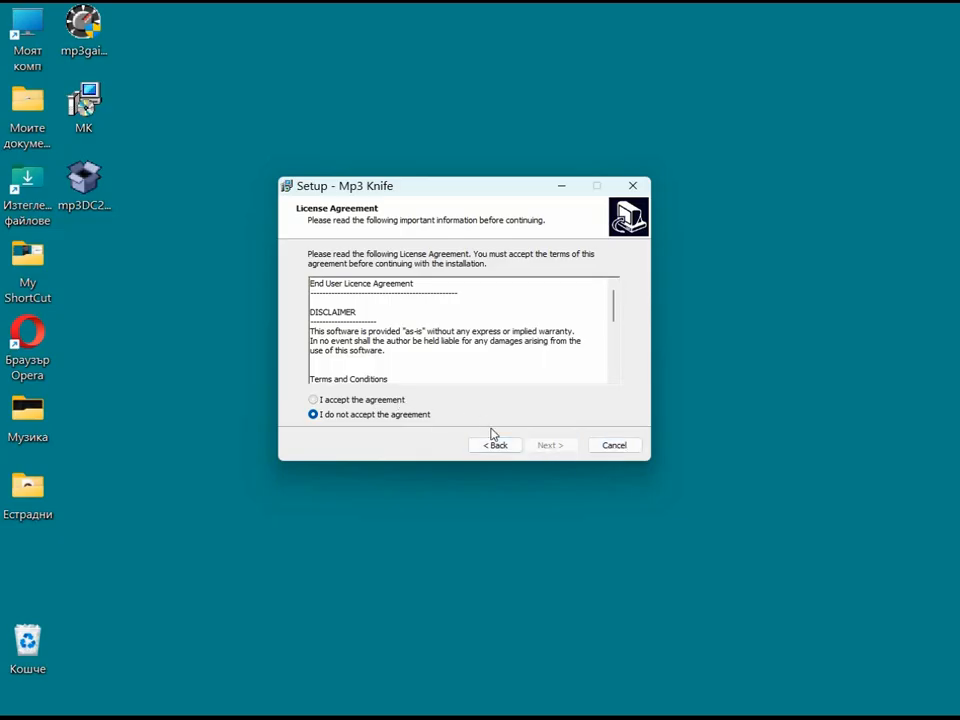
left_click(314, 399)
left_click(558, 448)
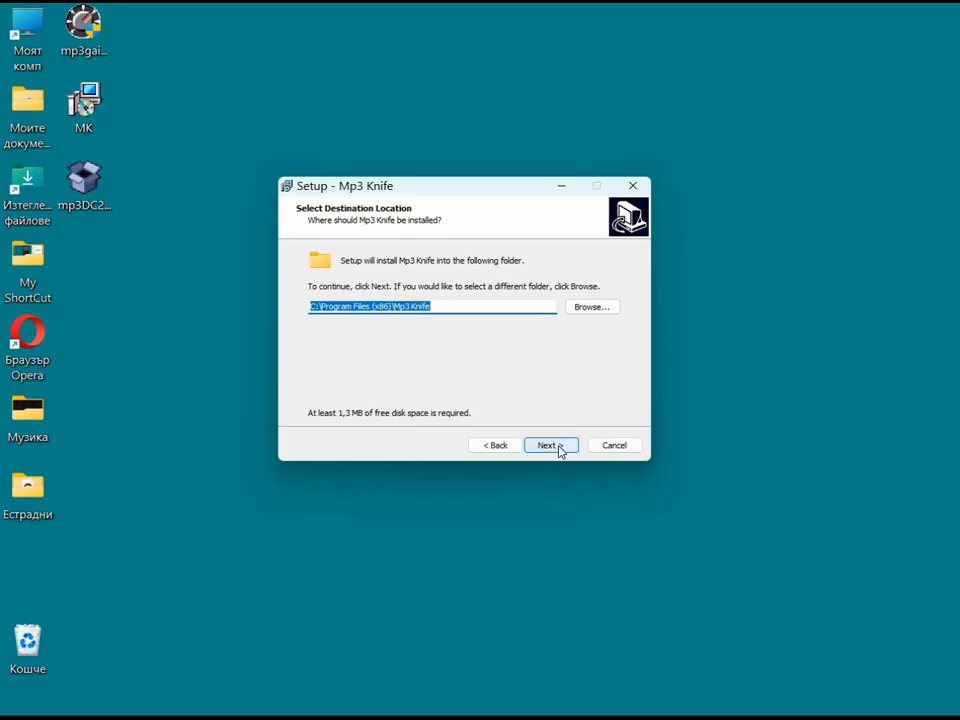
left_click(550, 446)
left_click(560, 451)
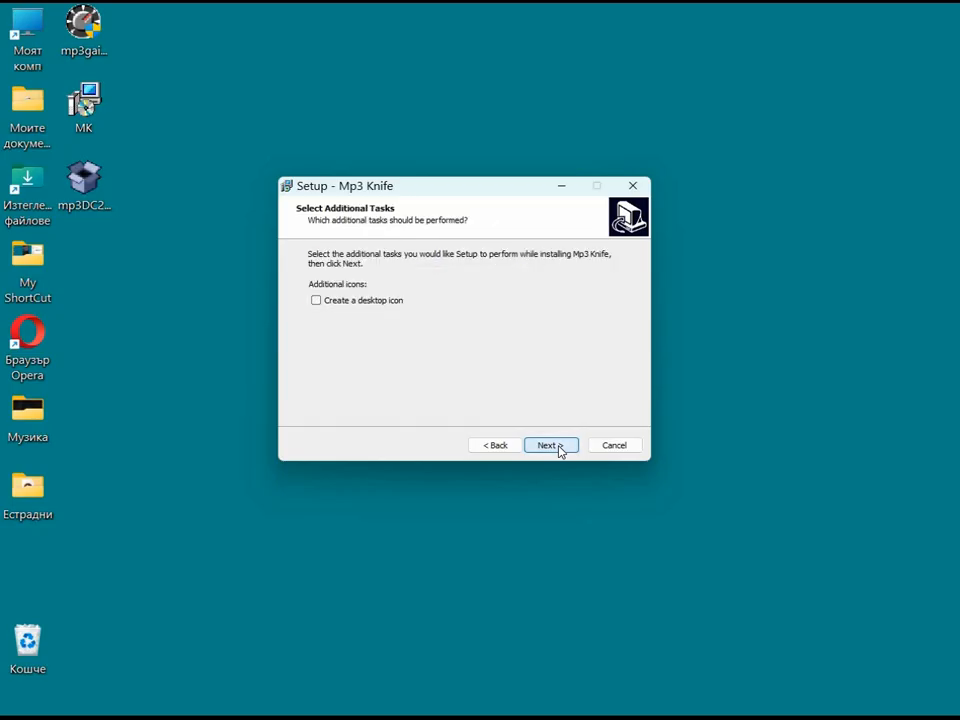
left_click(560, 451)
left_click(558, 447)
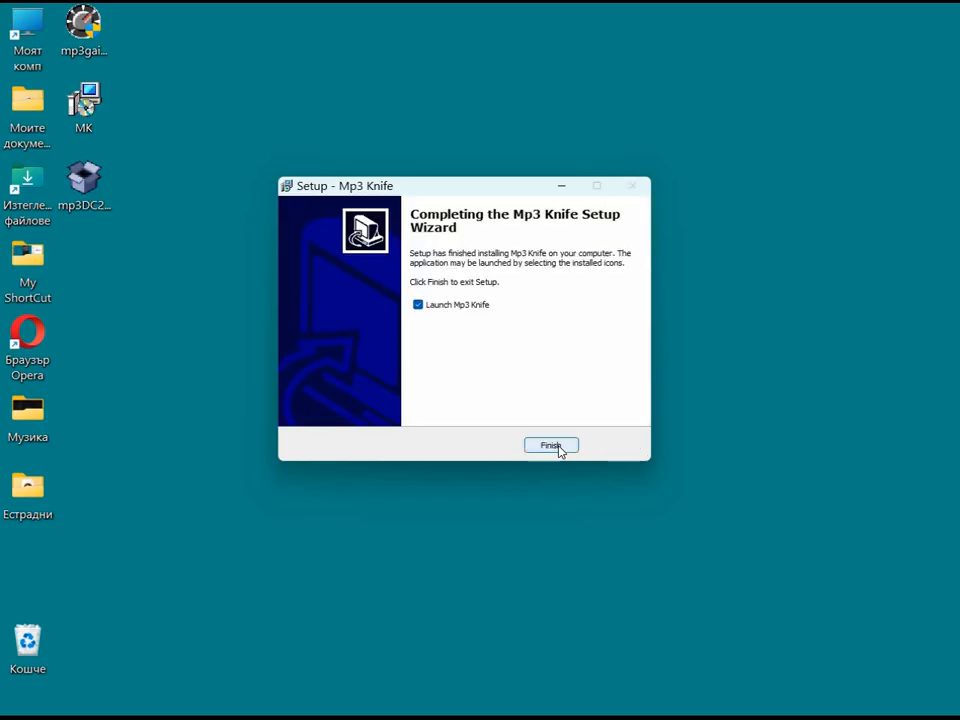
left_click(551, 446)
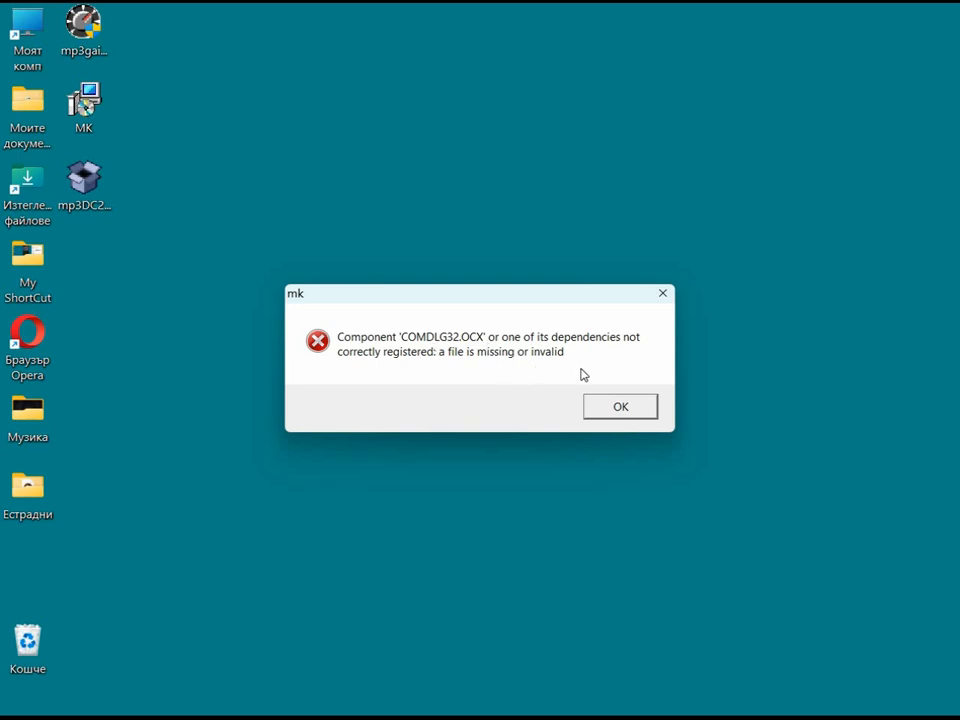
left_click(647, 407)
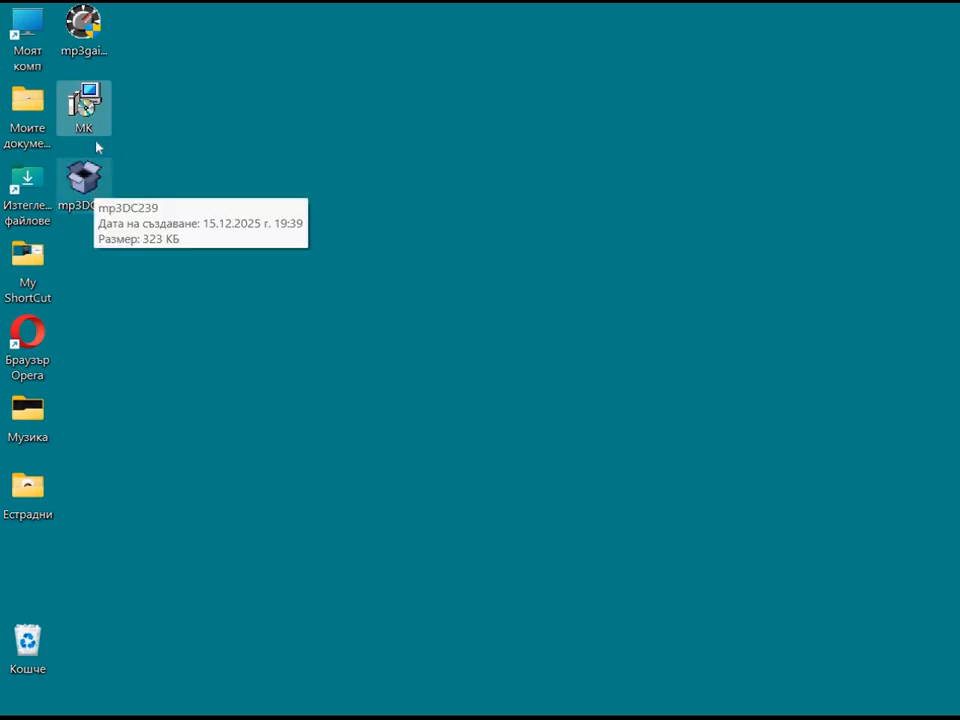
Install mp3DirectCut 2.39 from the desktop installer mp3DC239, setting the extraction path to C:\mp3DirectCut
left_click(94, 202)
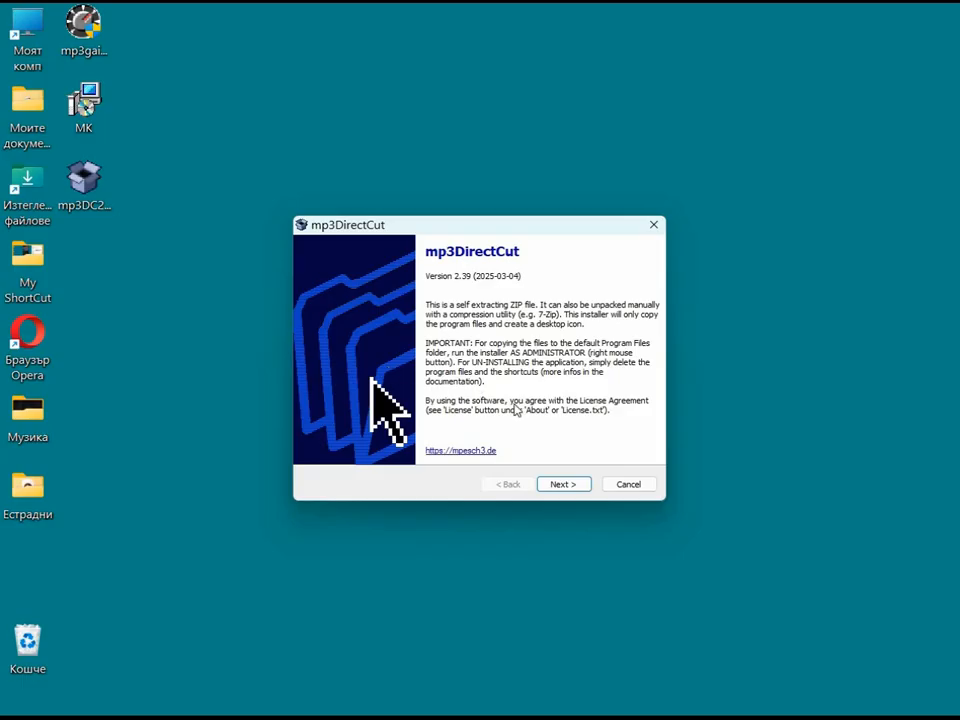
left_click(560, 486)
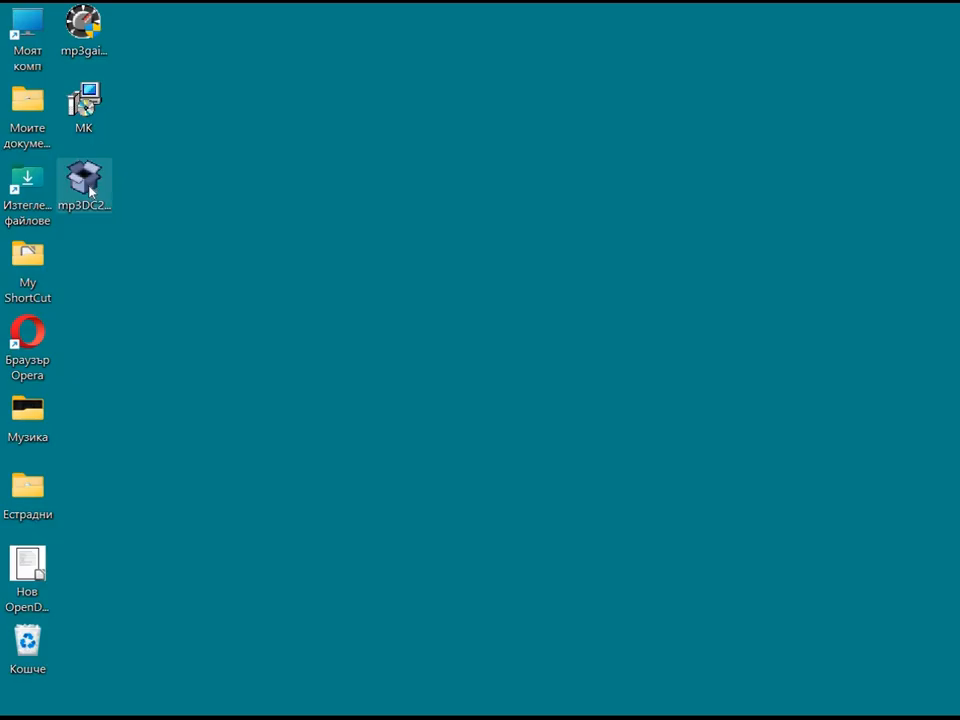
double_click(84, 182)
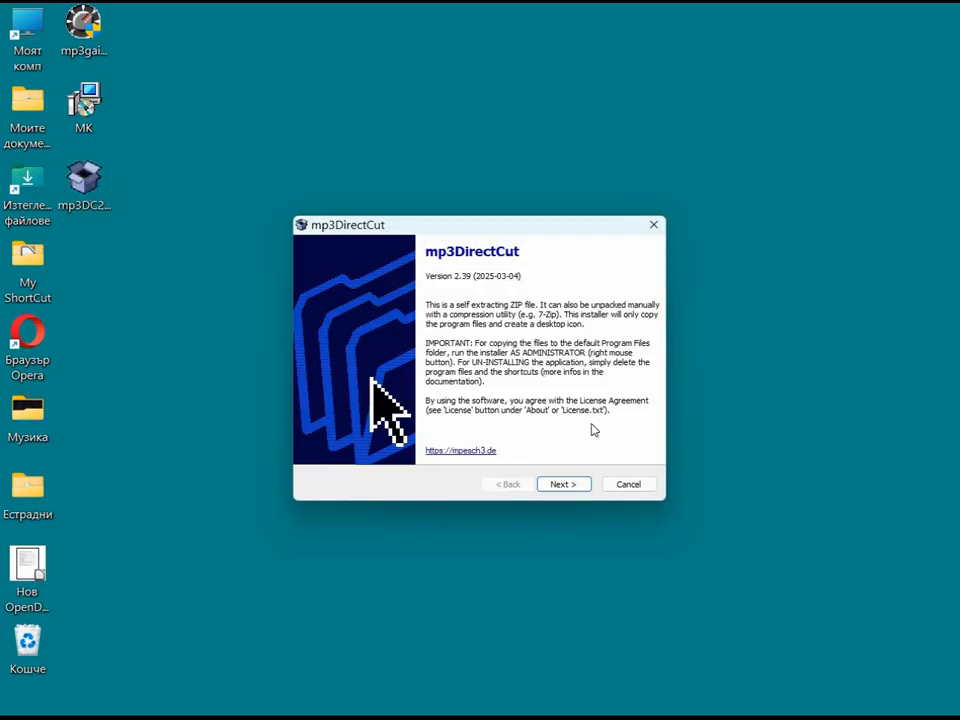
left_click(565, 488)
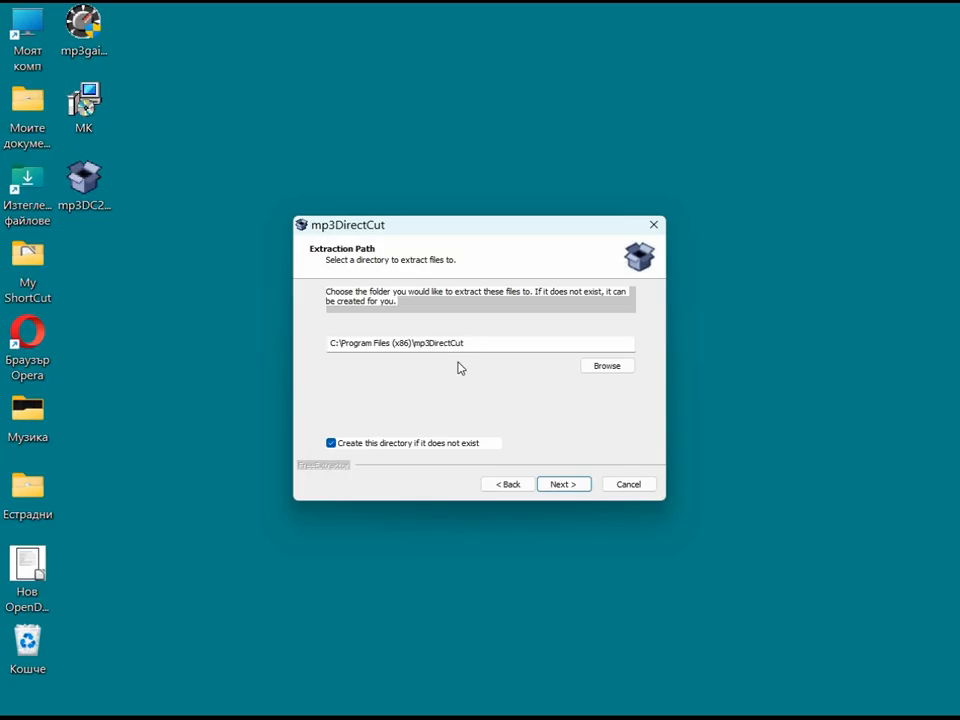
left_click(411, 343)
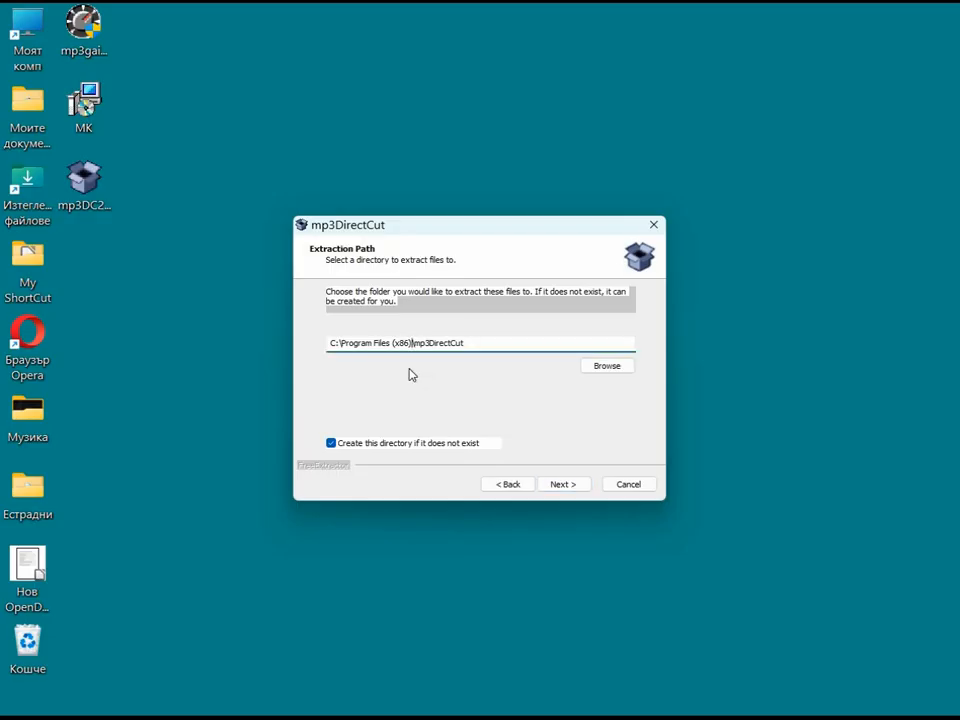
key("BackSpace")
key("BackSpace")
key("BackSpace")
key("BackSpace")
key("BackSpace")
key("BackSpace")
key("BackSpace")
key("BackSpace")
key("BackSpace")
key("BackSpace")
key("BackSpace")
key("BackSpace")
key("BackSpace")
key("BackSpace")
key("BackSpace")
key("BackSpace")
key("BackSpace")
key("BackSpace")
key("BackSpace")
key("BackSpace")
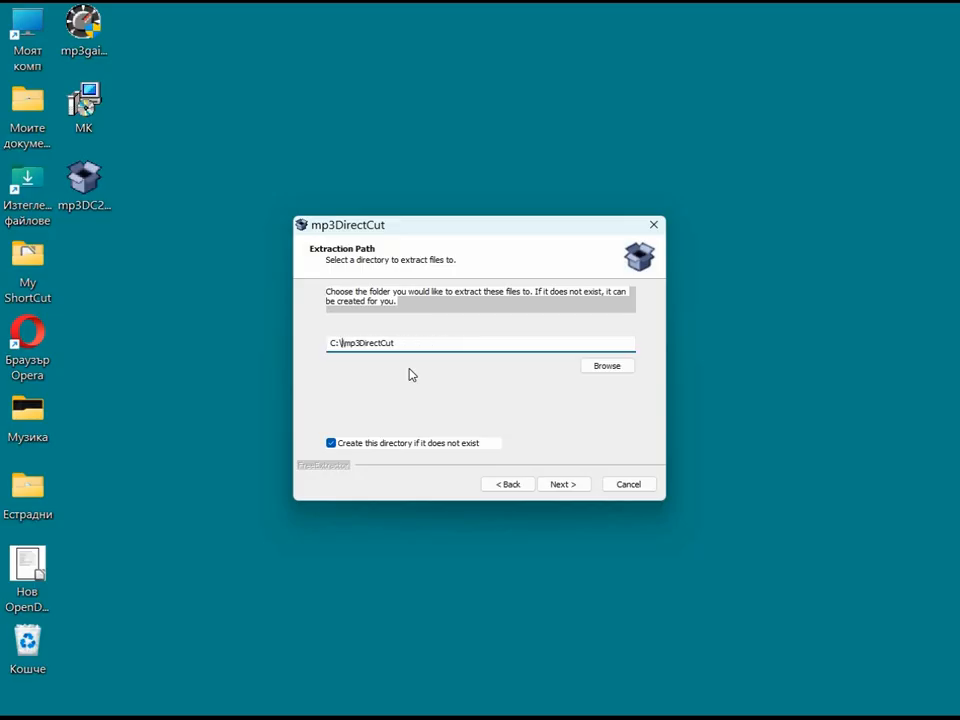
key("BackSpace")
left_click(566, 484)
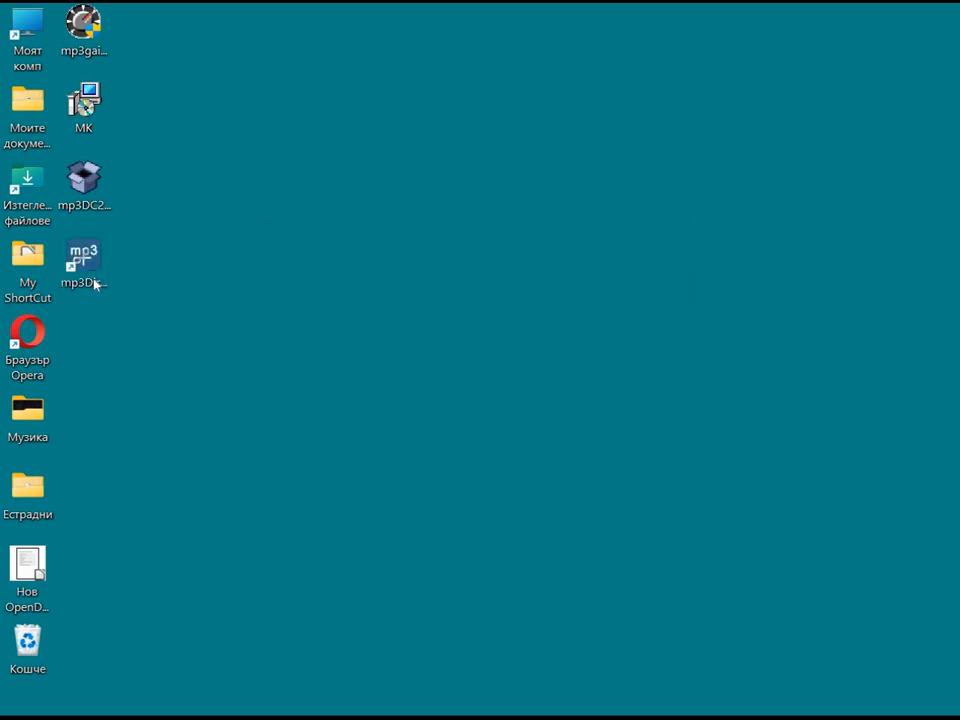
Launch mp3DirectCut from its desktop shortcut, dismiss the about and first-start setup dialogs, and reposition its window
double_click(90, 265)
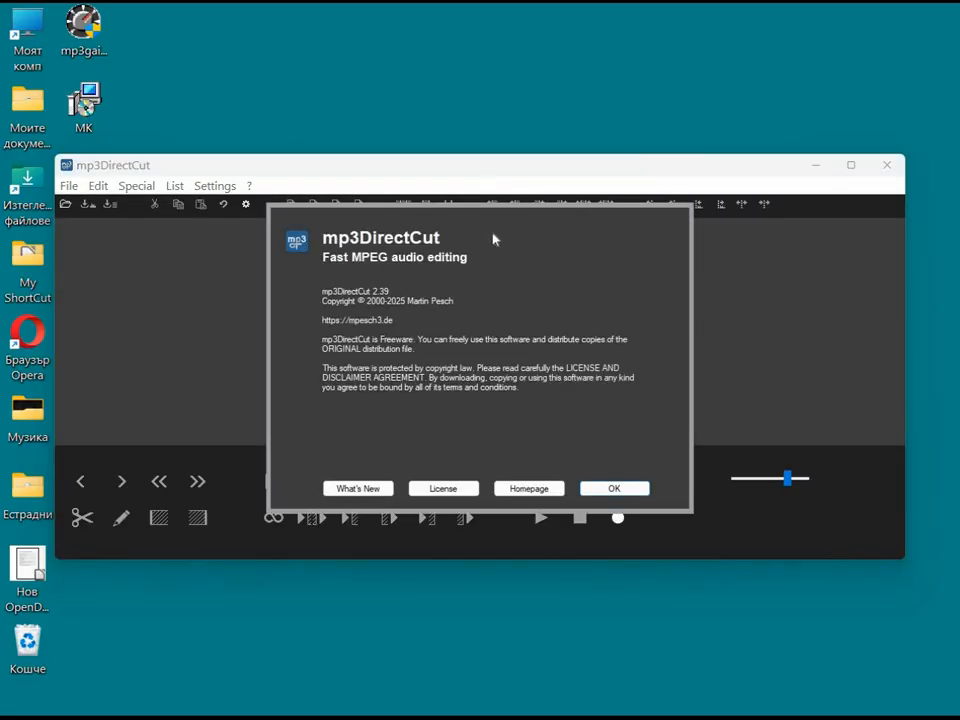
left_click(617, 484)
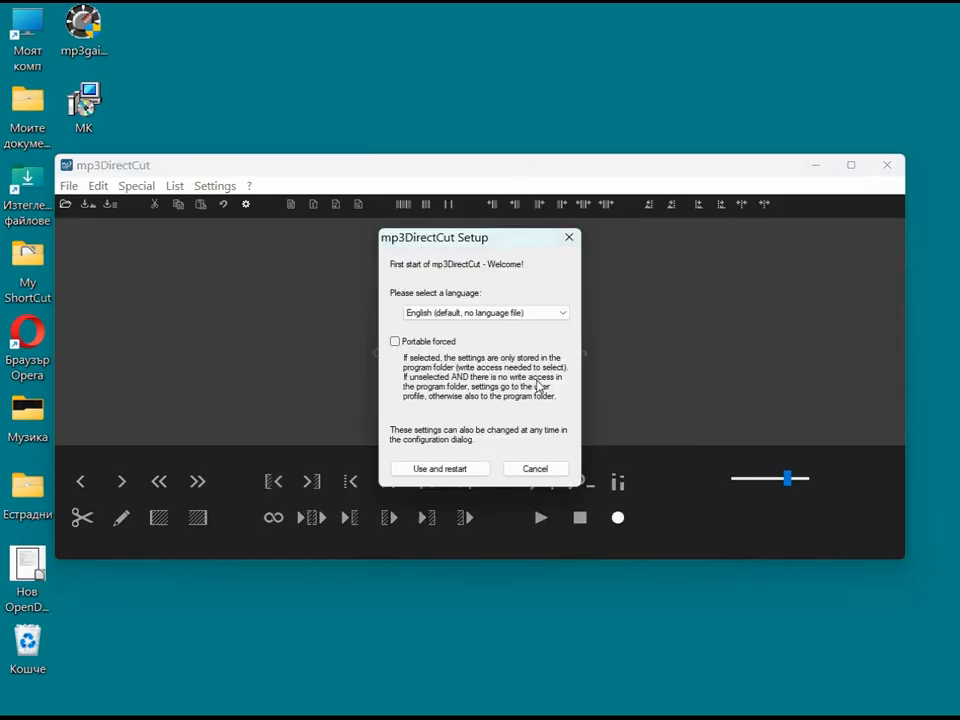
left_click(535, 468)
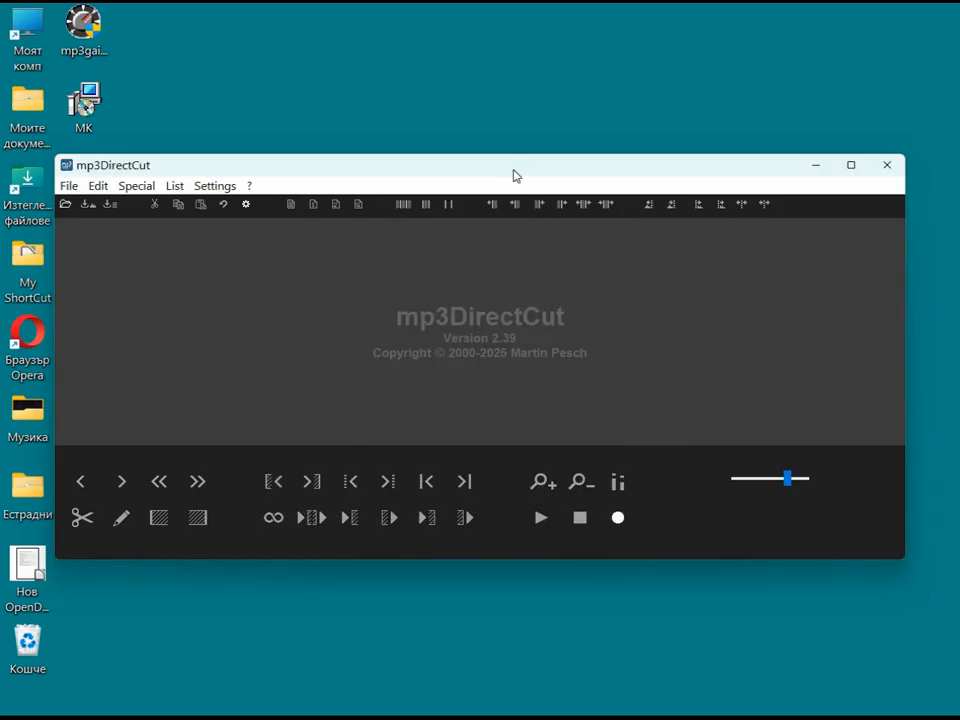
left_click_drag(513, 176, 527, 139)
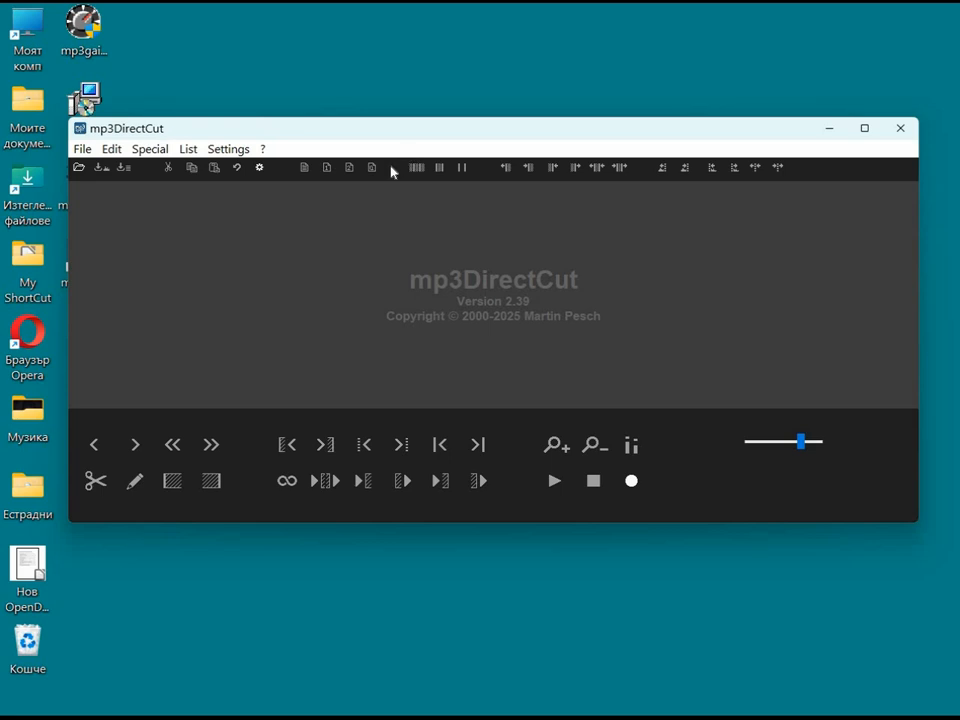
Open "Тони Димитрова - За тебе хората говорят.mp3" from the Естрадни folder and permanently dismiss the audio graph note
left_click(82, 150)
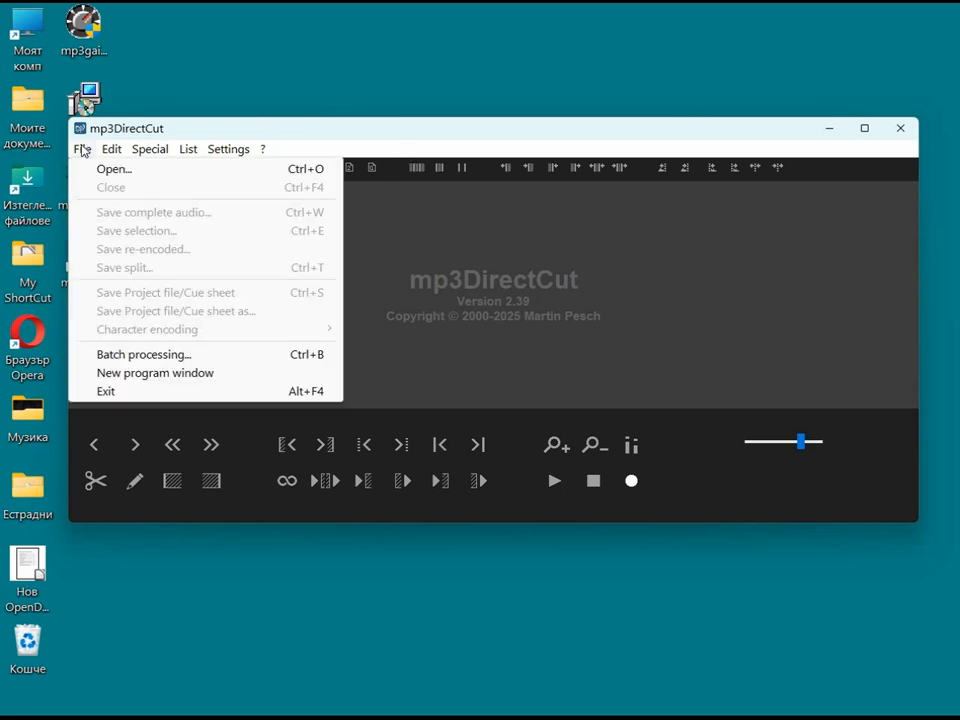
left_click(108, 170)
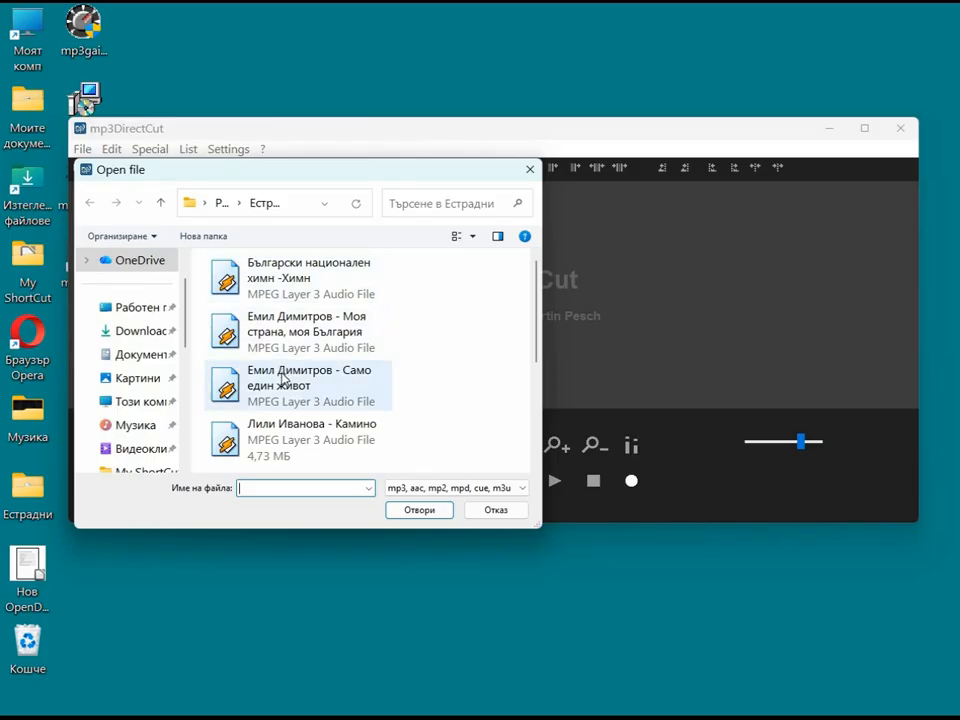
scroll(283, 378, "down", 2)
left_click(285, 450)
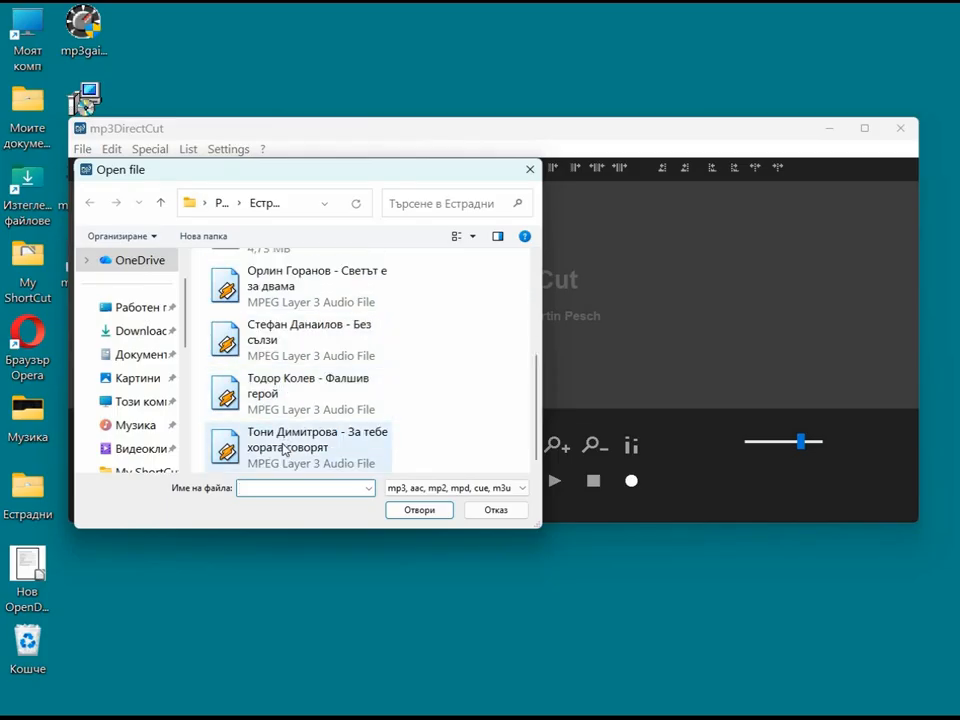
left_click(418, 511)
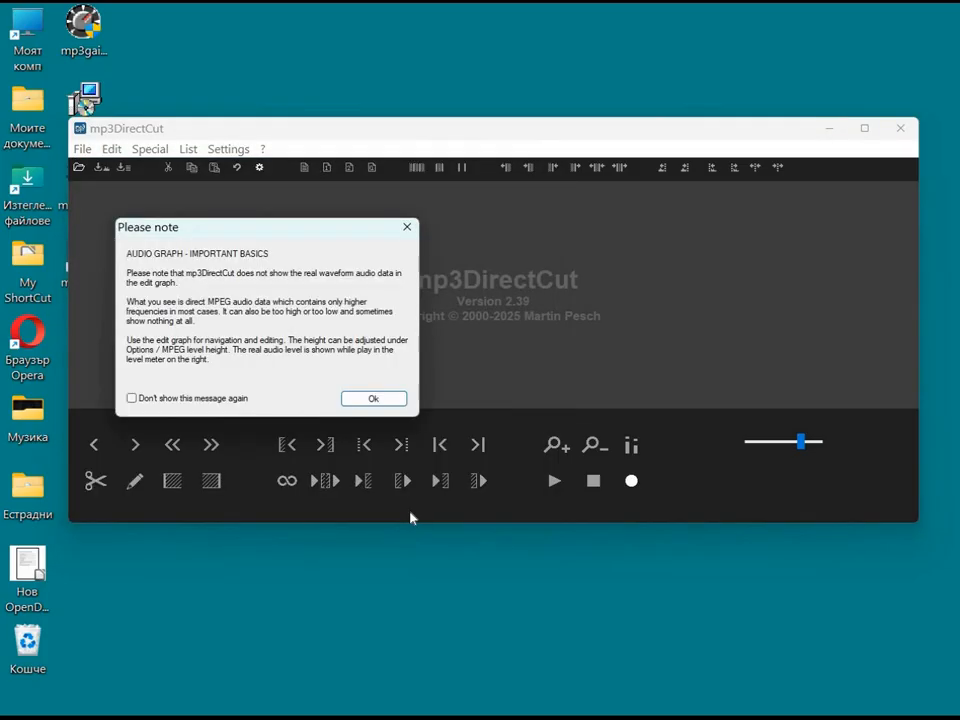
left_click(166, 399)
left_click(386, 400)
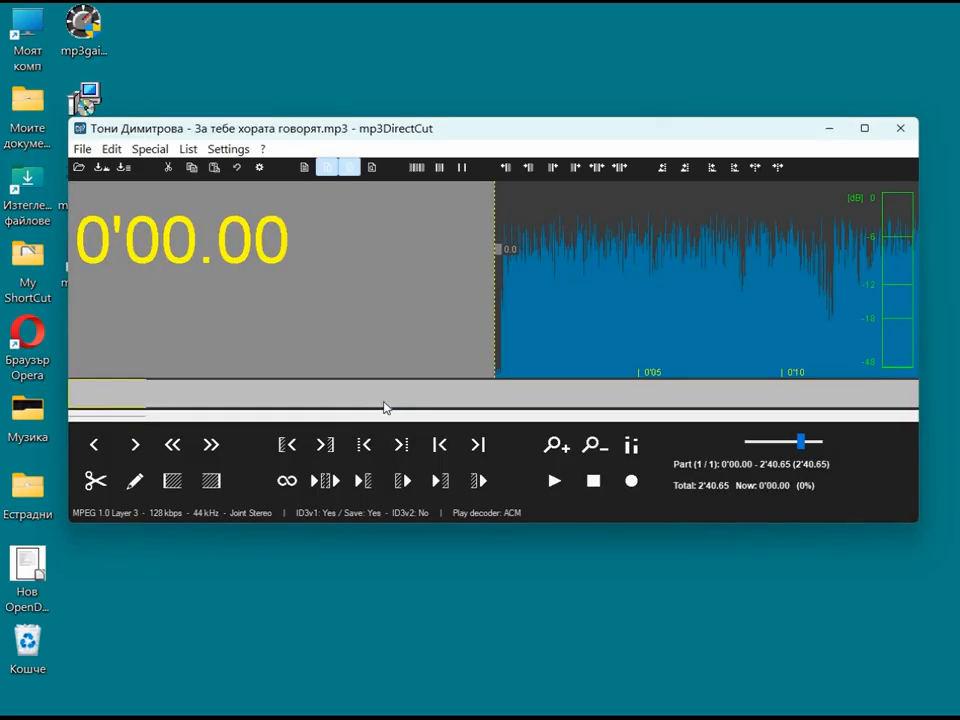
Preview the opening of the song, and select the passage from 0'08.93 to 1'19.20
left_click(560, 484)
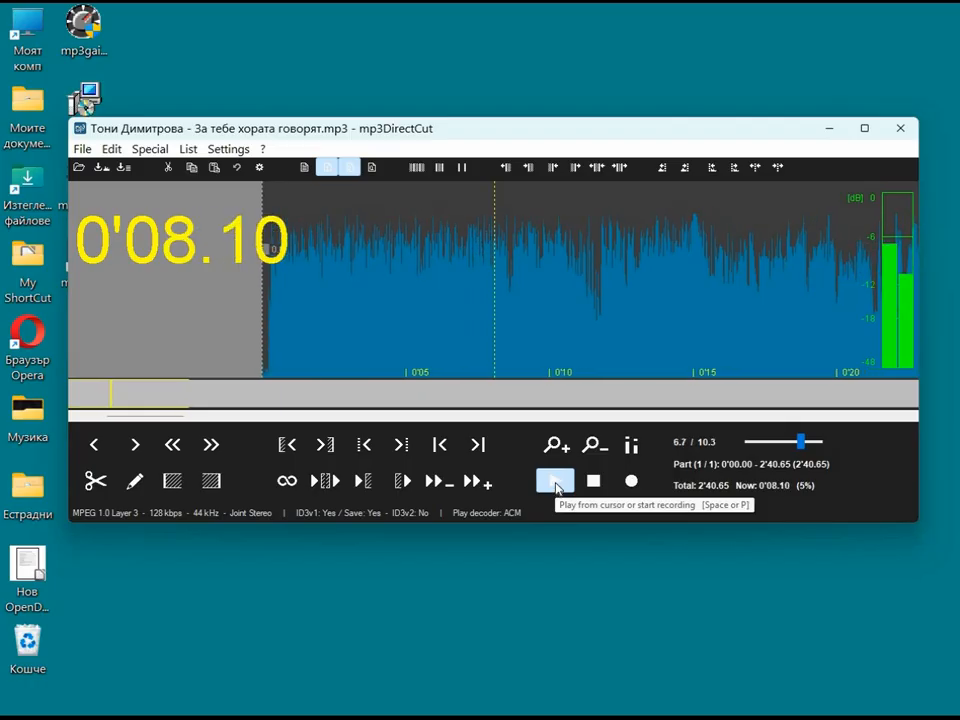
left_click(594, 482)
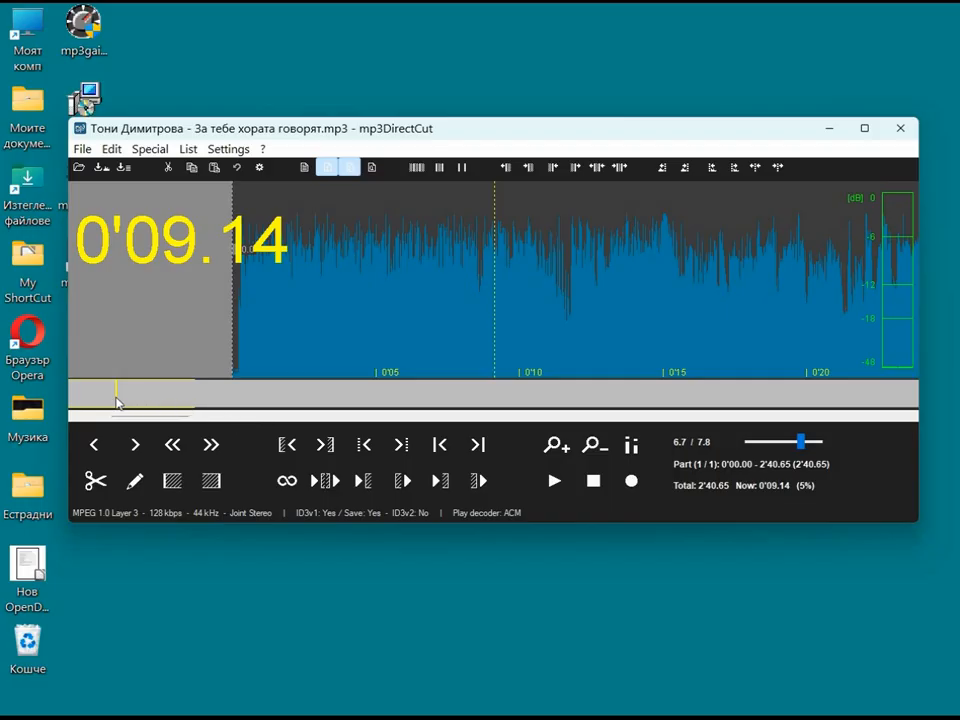
left_click(116, 402)
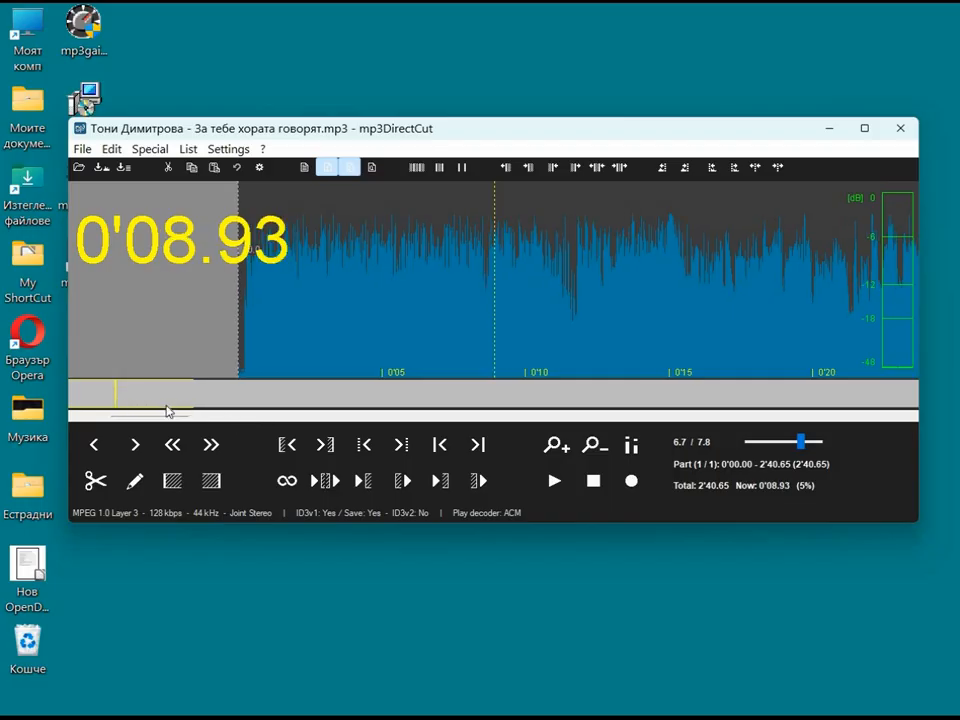
left_click(172, 481)
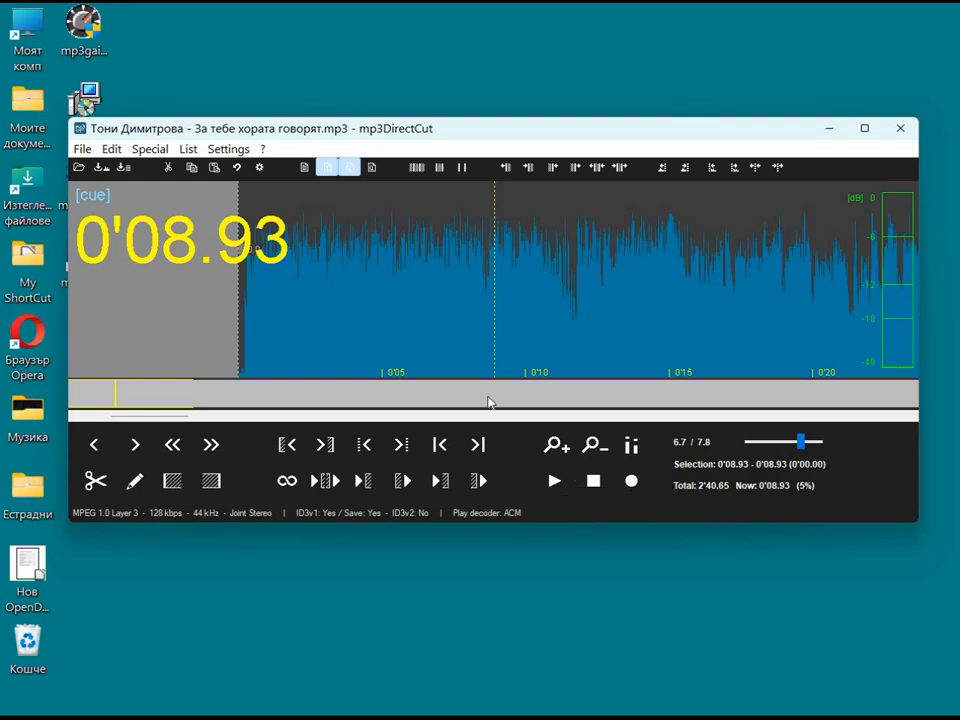
left_click(489, 402)
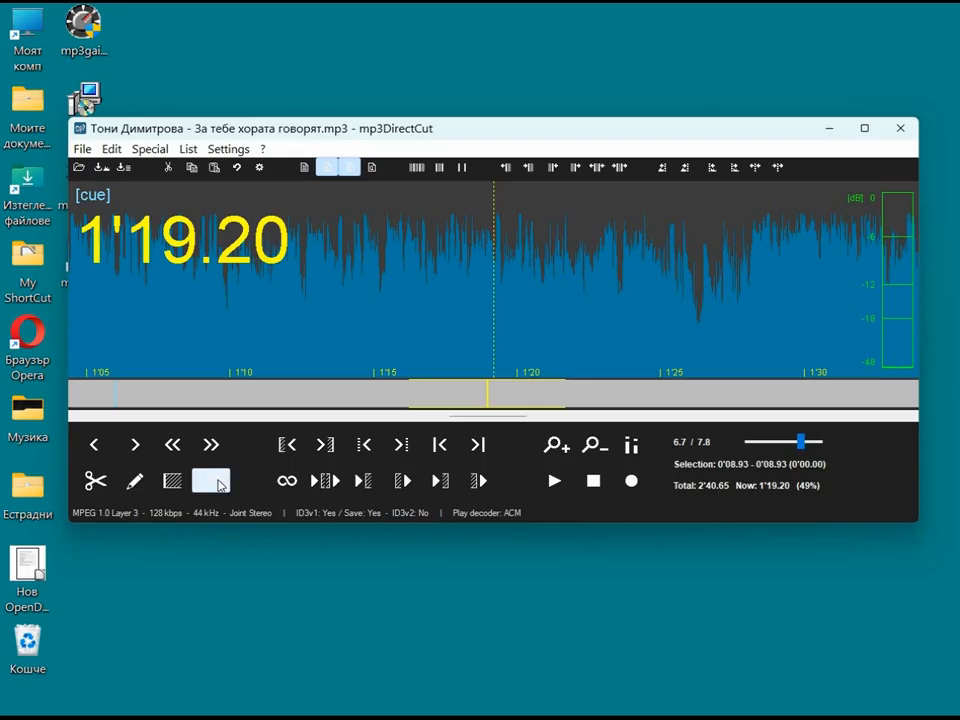
left_click(218, 483)
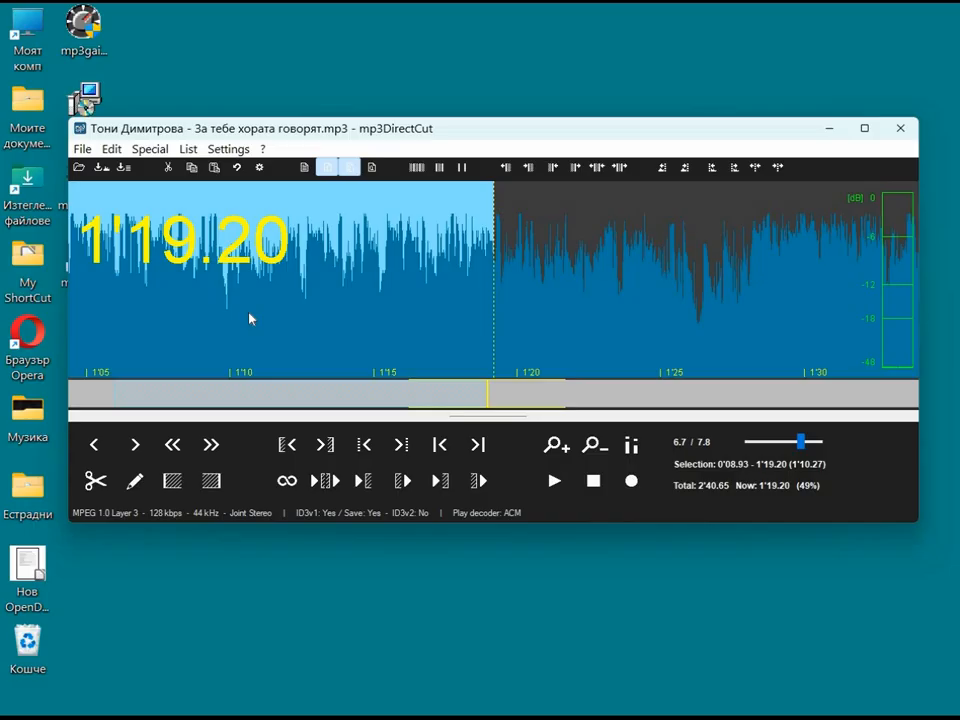
Save the selected passage as an MP3 on the desktop under the suggested name "Тони Димитрова - За тебе хората говорят"
left_click(85, 151)
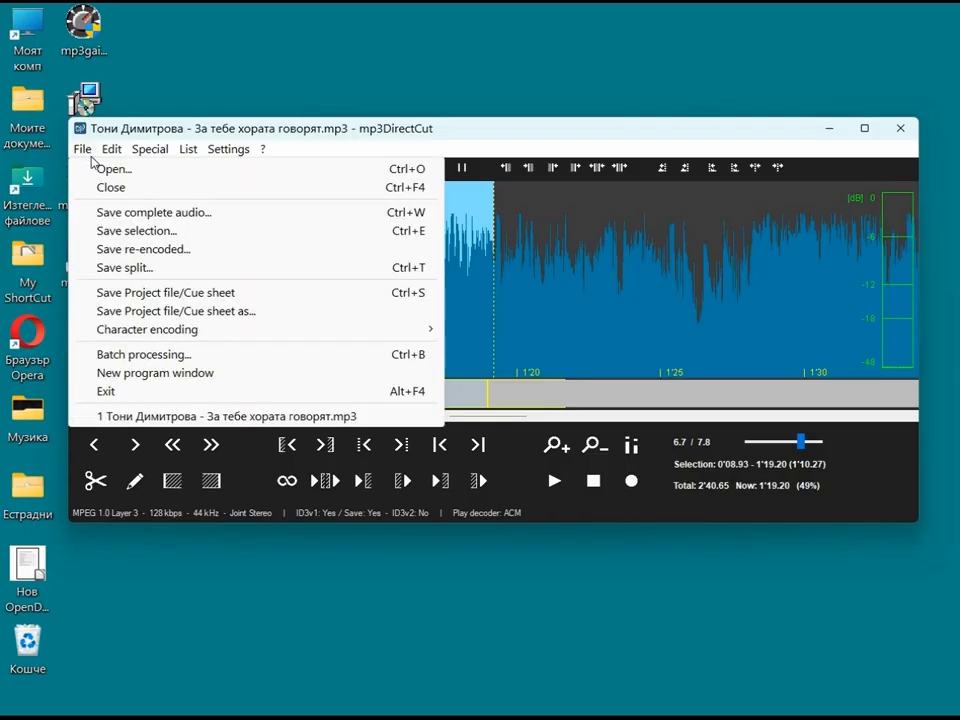
left_click(165, 236)
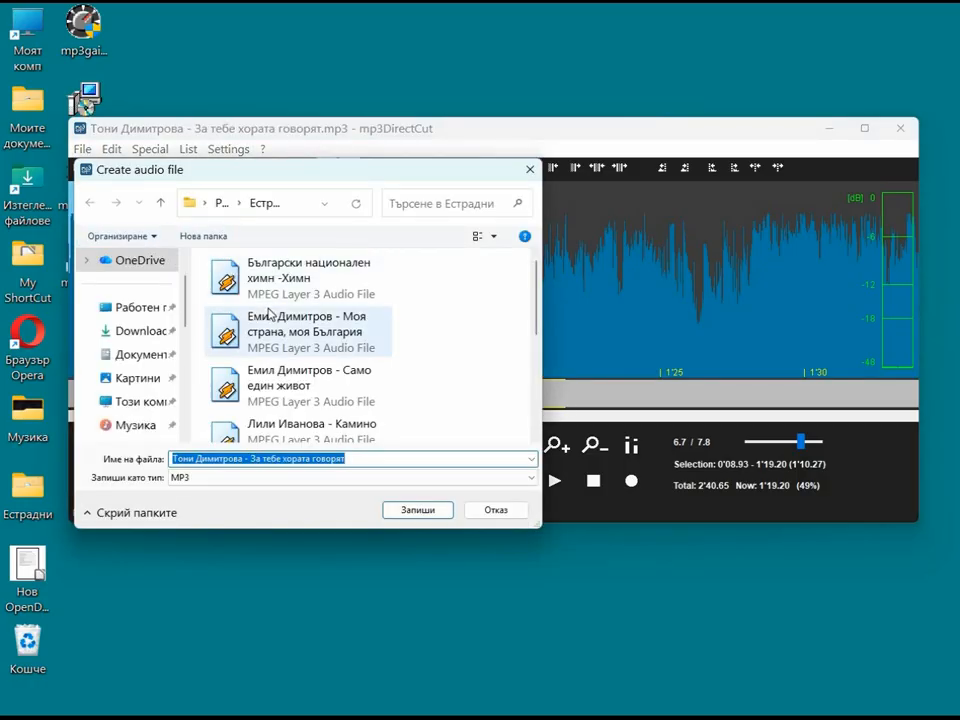
left_click(165, 307)
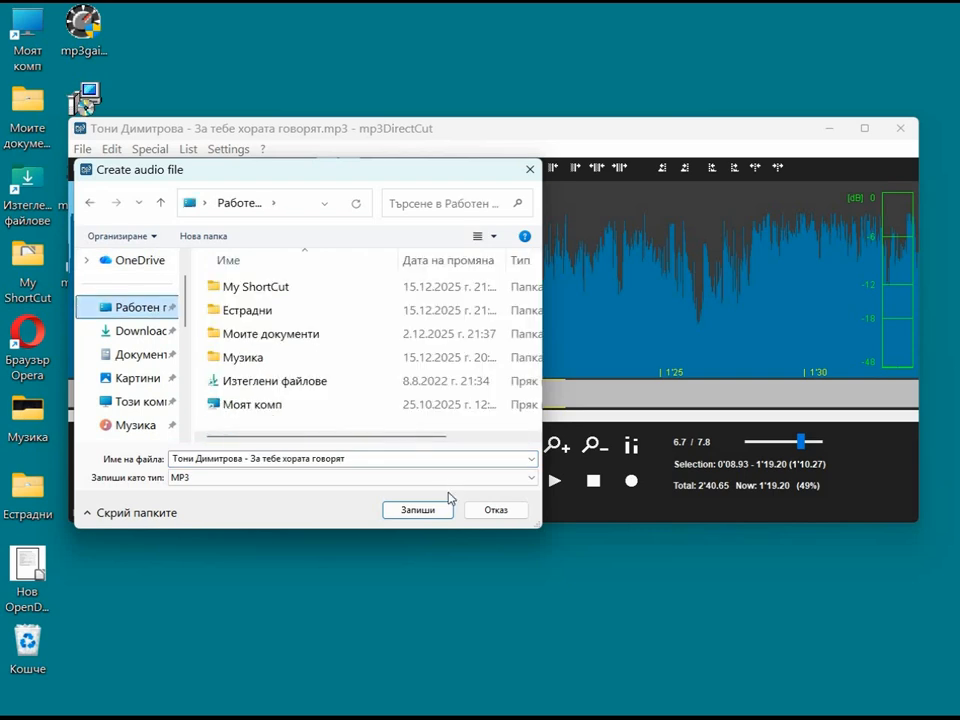
left_click(439, 510)
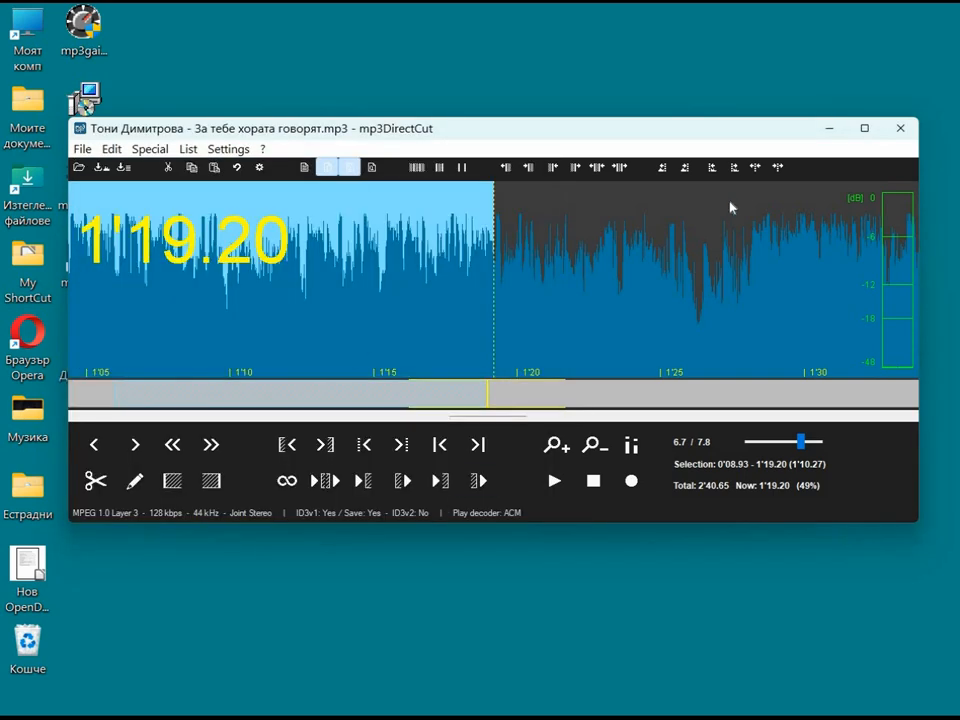
Play the saved excerpt from the desktop in Winamp to check it, and stop and dismiss the player
left_click_drag(758, 138, 822, 186)
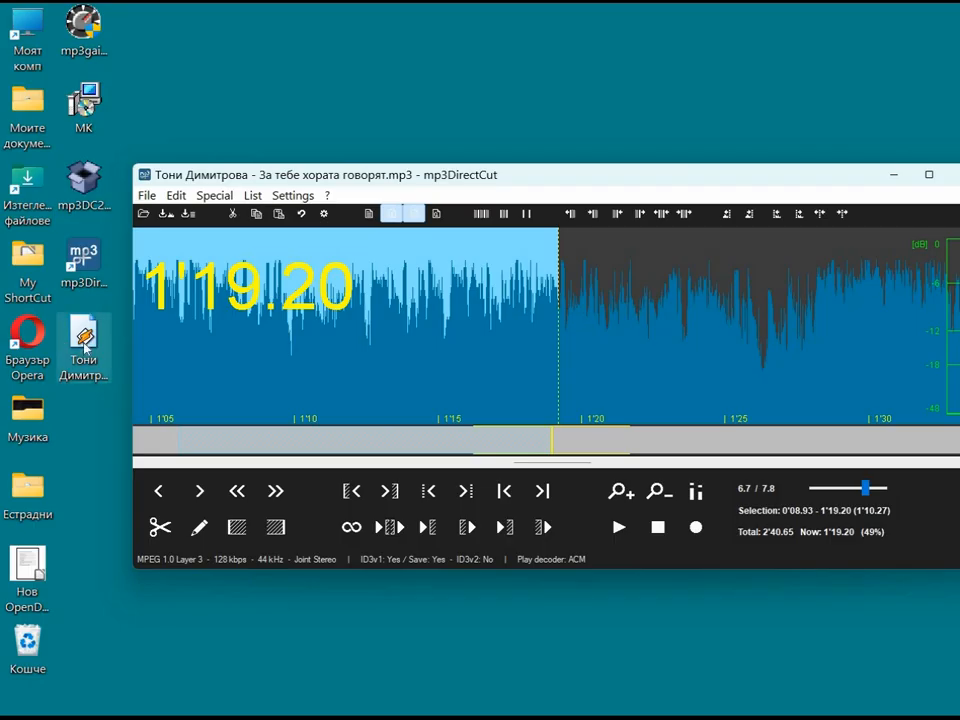
left_click(84, 343)
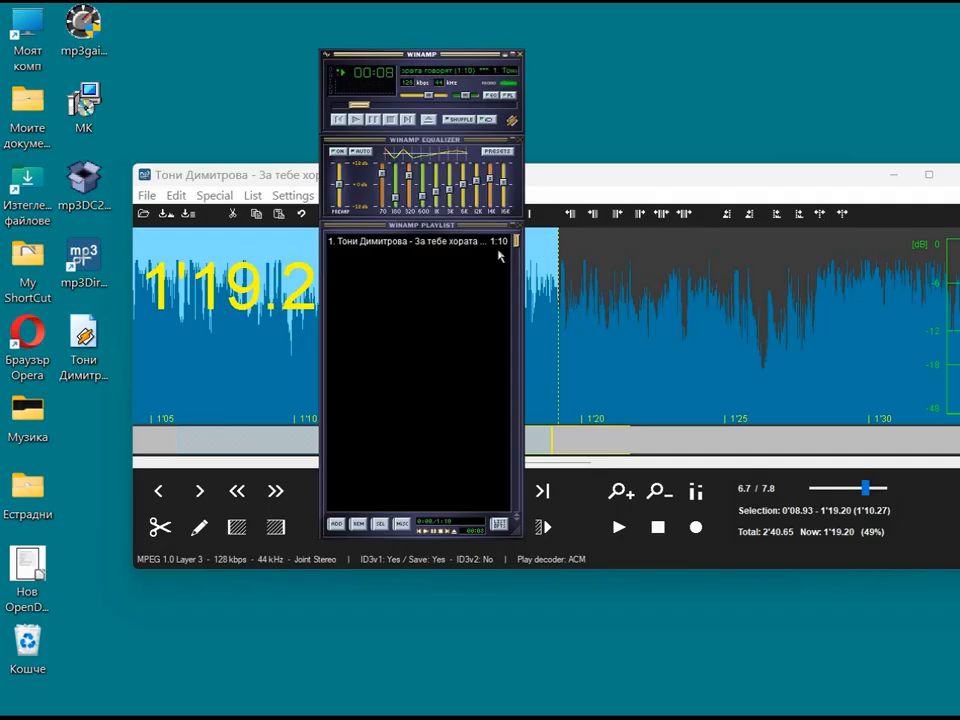
left_click(395, 121)
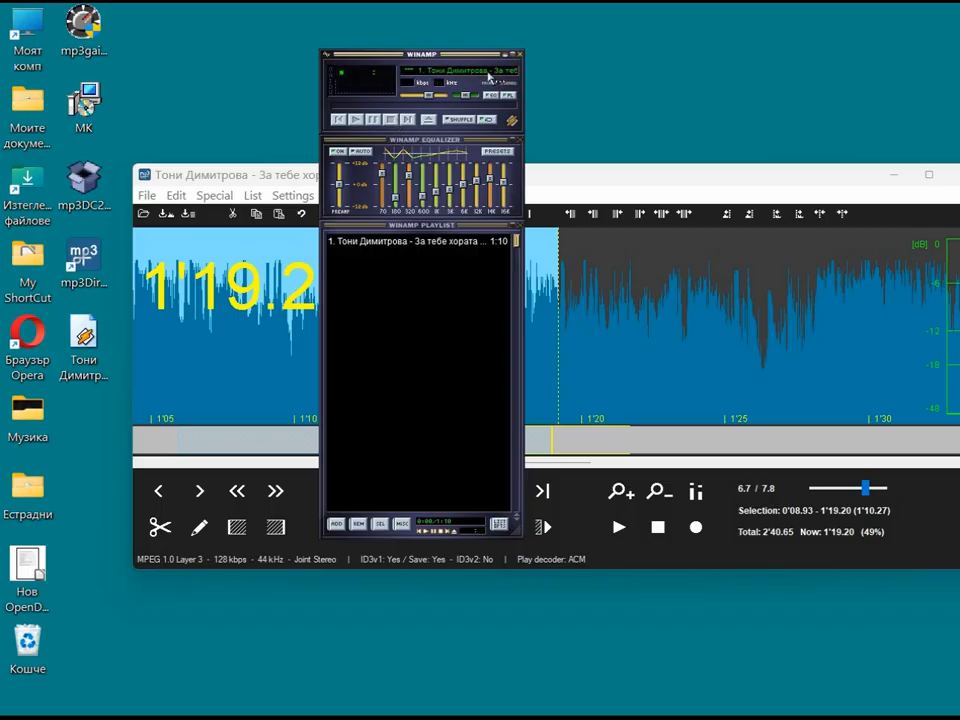
left_click(508, 58)
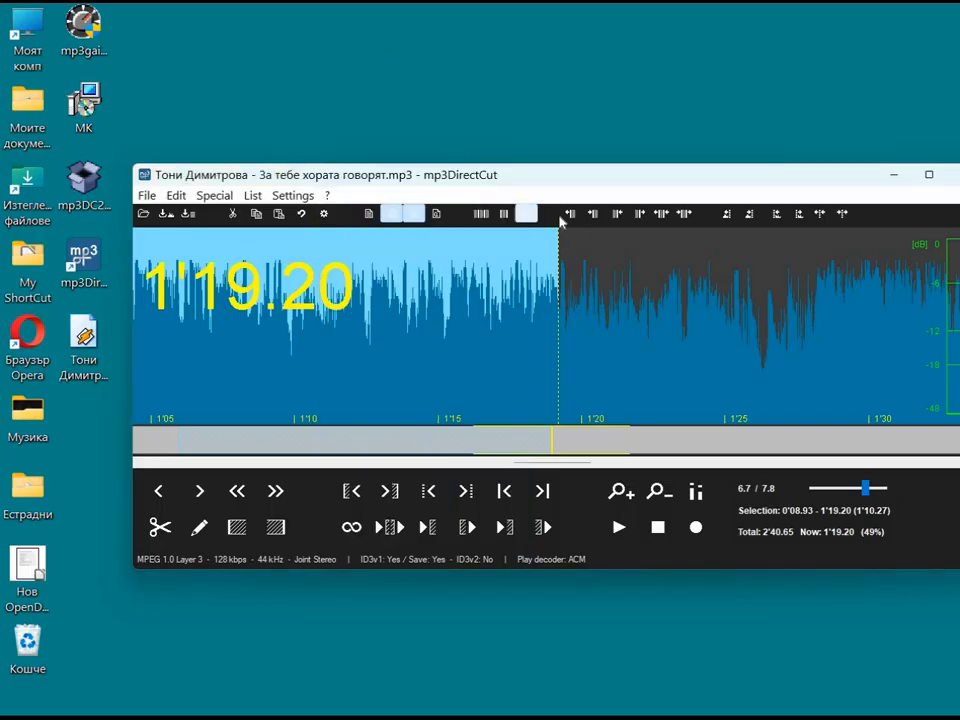
Skip the playback position forward and backward in small steps around the end of the selected passage
left_click_drag(570, 182, 535, 178)
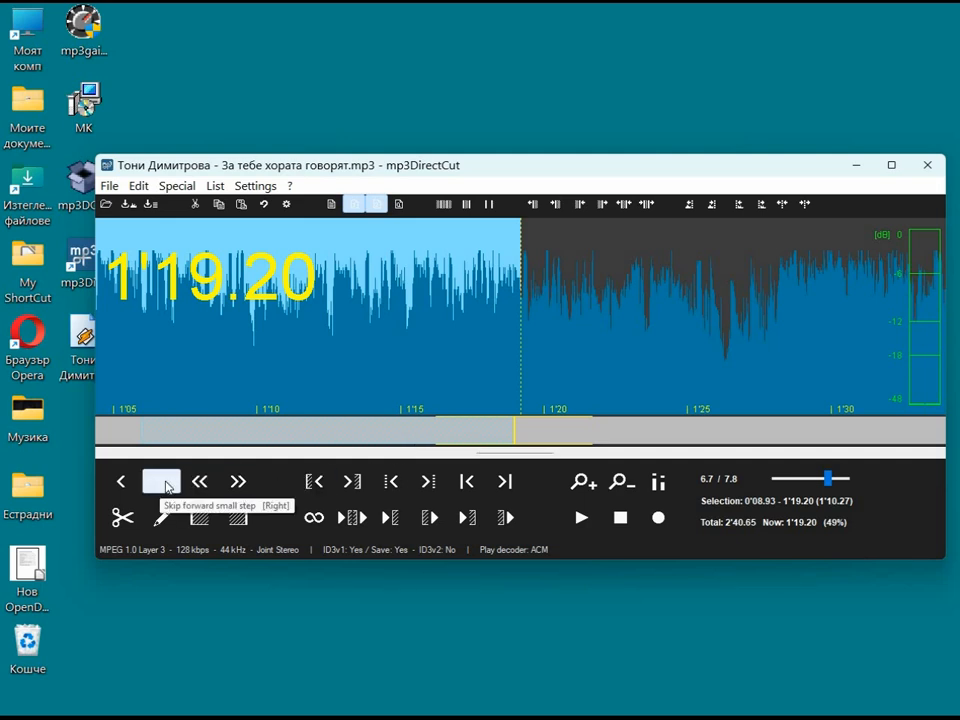
left_click(176, 484)
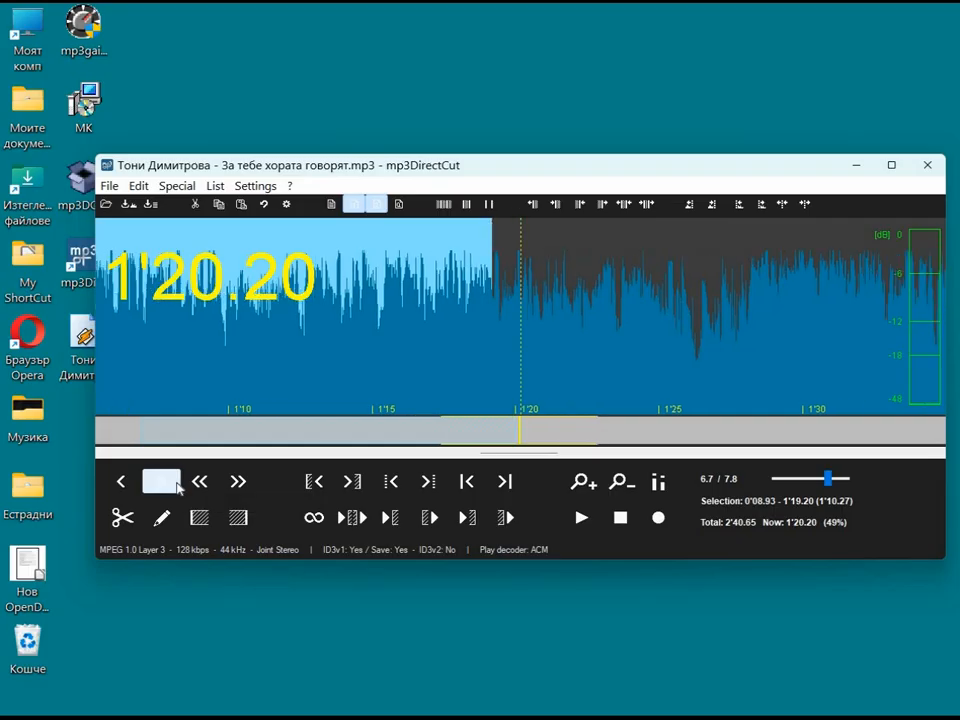
left_click(177, 485)
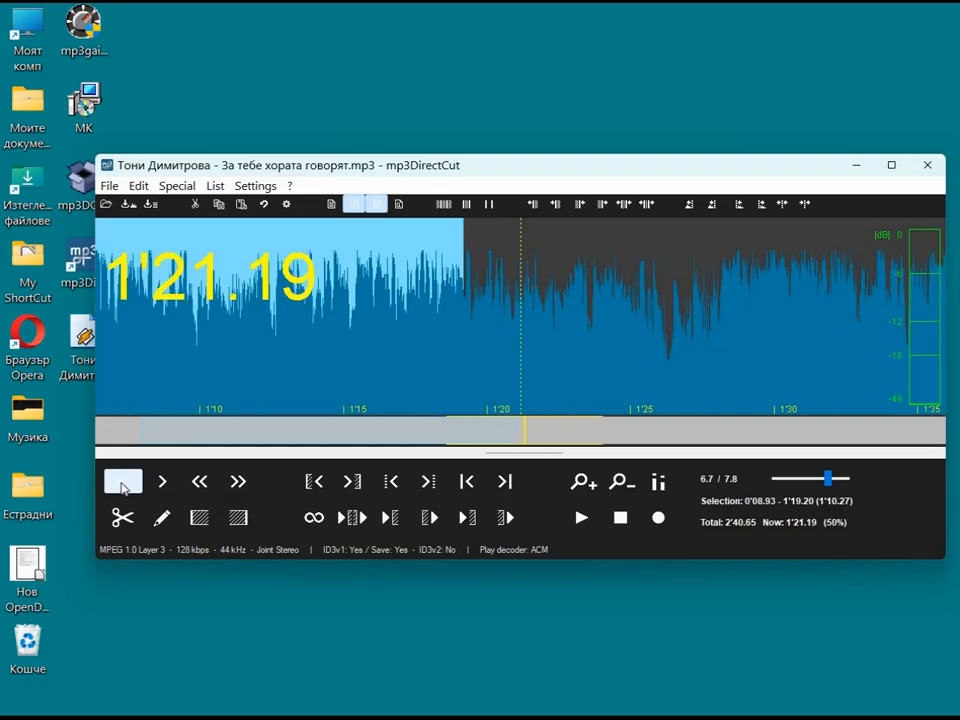
left_click(123, 485)
double_click(124, 484)
left_click(124, 484)
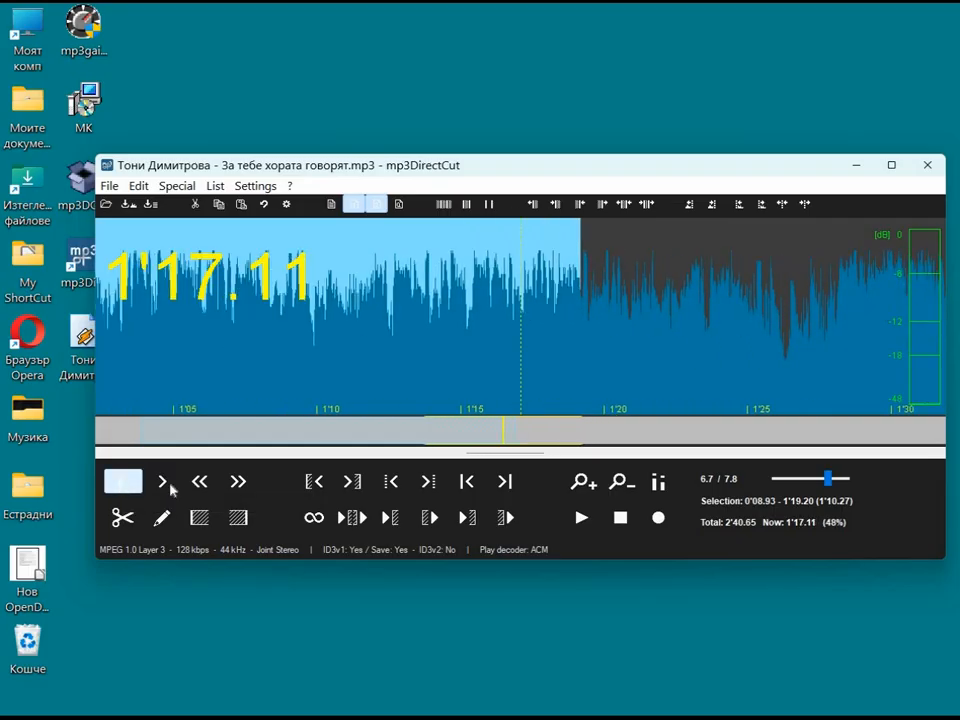
Skip the playback position three large steps forward and five large steps back through the song
left_click(240, 486)
left_click(240, 486)
left_click(240, 486)
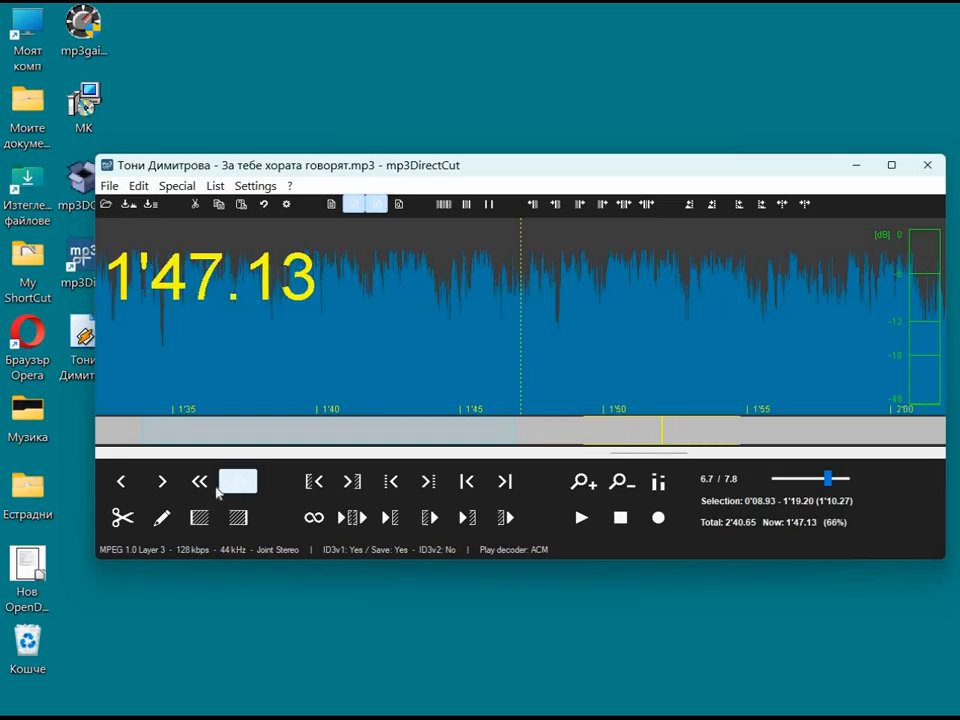
double_click(200, 484)
double_click(200, 484)
left_click(200, 484)
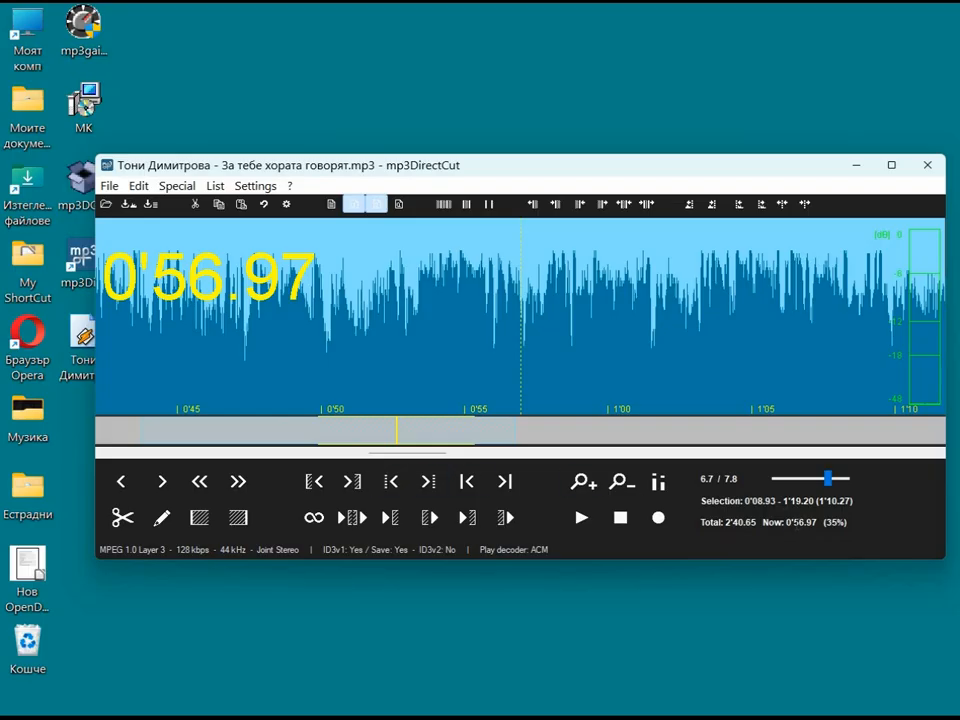
Set the current playback position to 1'45
double_click(802, 522)
type("14500")
key("BackSpace")
key("BackSpace")
key("BackSpace")
key("Return")
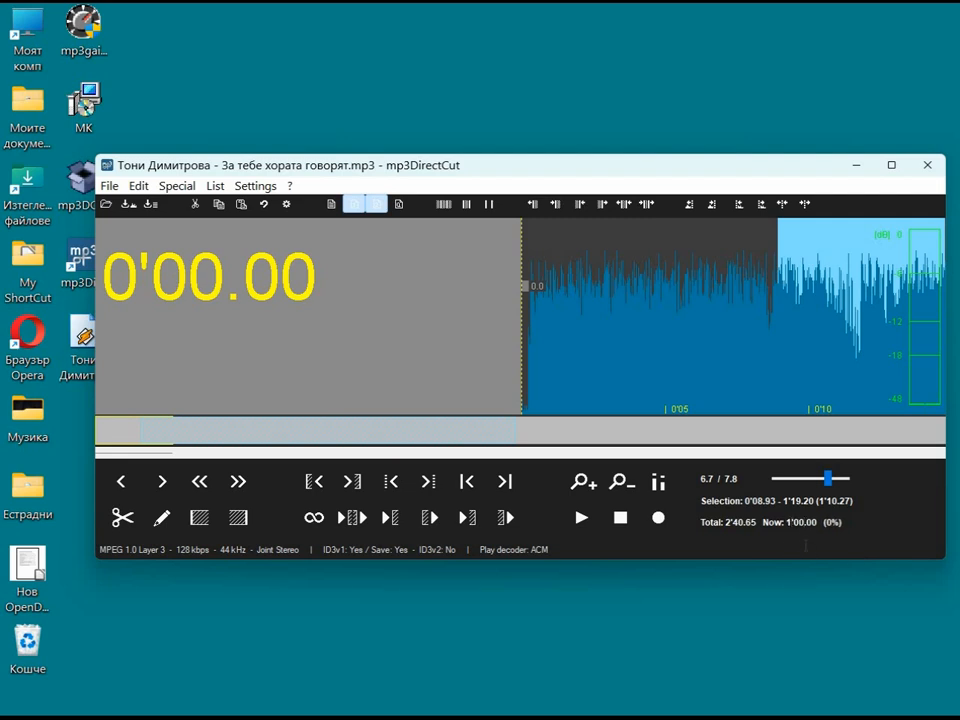
key("BackSpace")
key("BackSpace")
type("45")
key("Return")
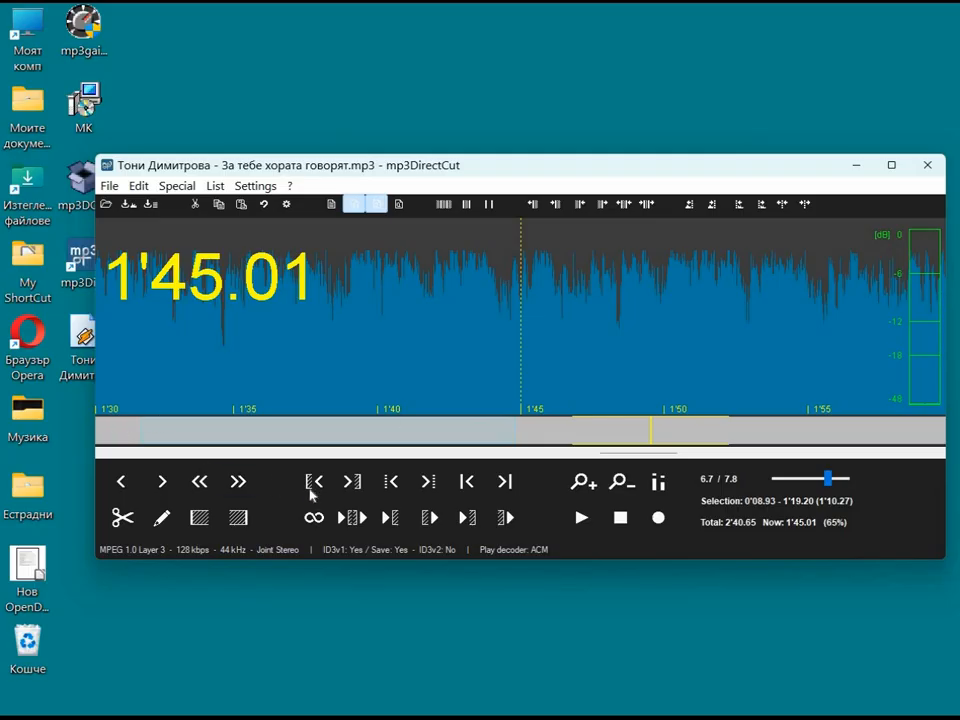
Return to the beginning of the song and set the selection's start there at 0'00.00
left_click(315, 485)
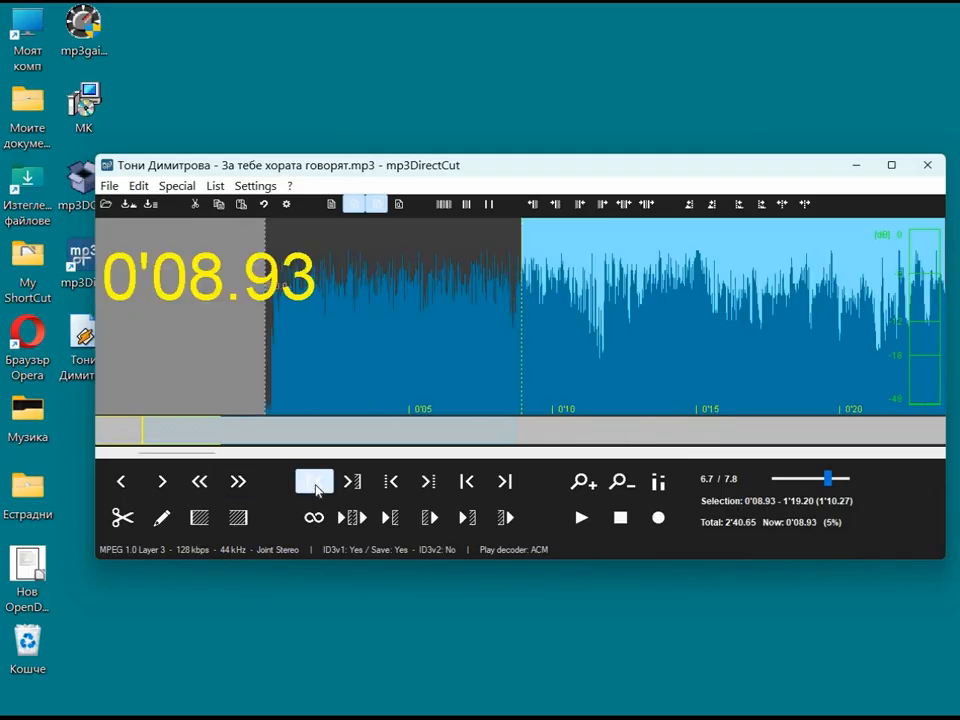
left_click(110, 433)
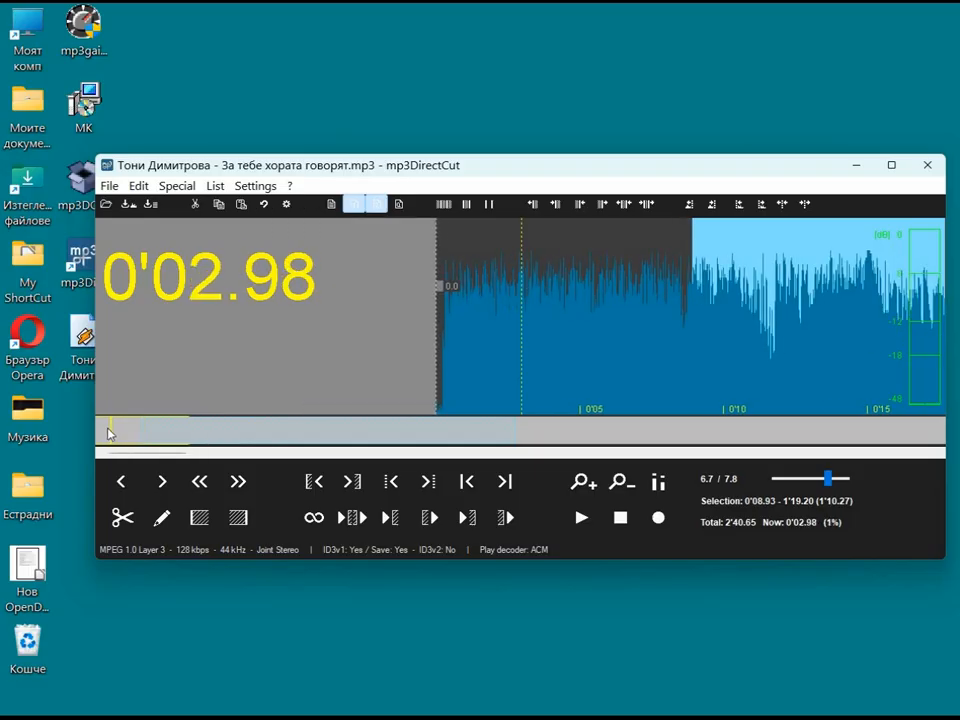
left_click_drag(110, 433, 90, 433)
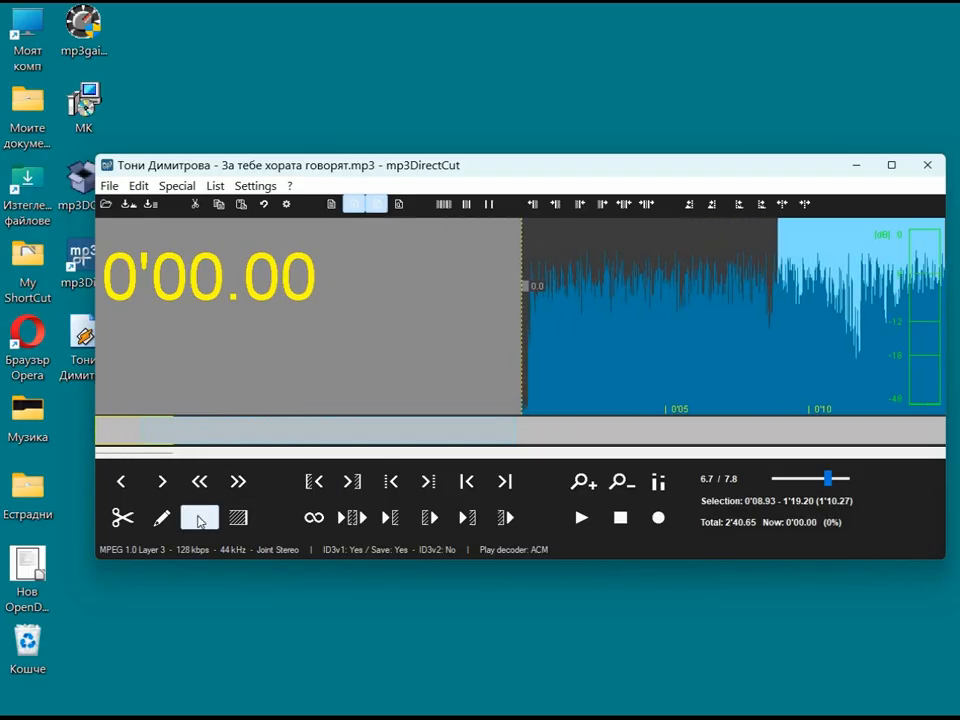
left_click(199, 519)
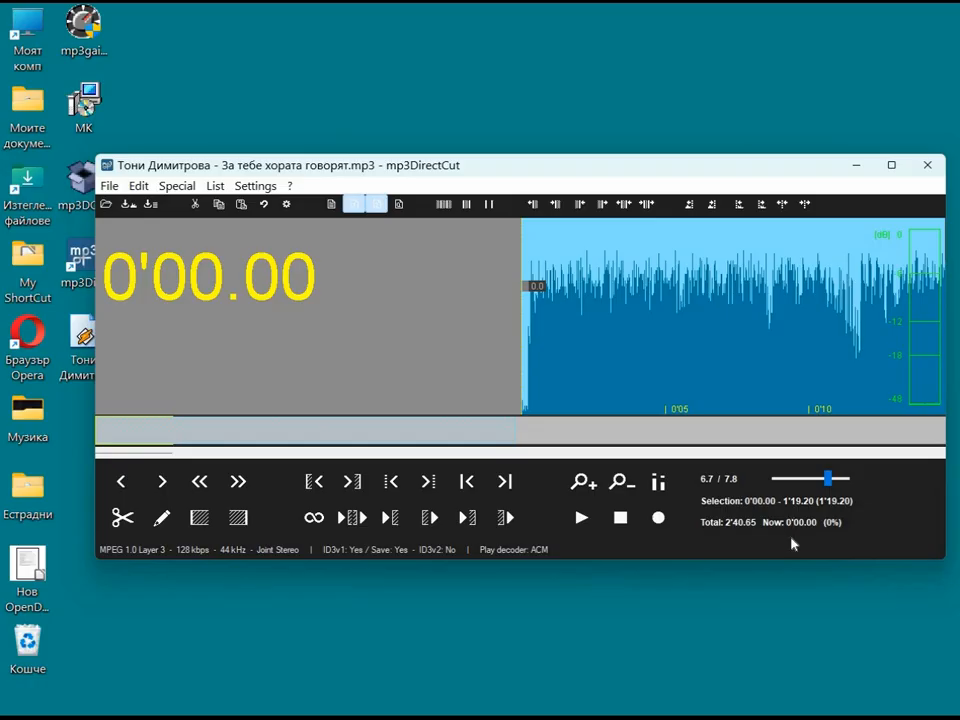
End the selection at playback position 0'50, and shorten it to 0'42.34 directly on the waveform
key("BackSpace")
key("BackSpace")
type("50")
key("Return")
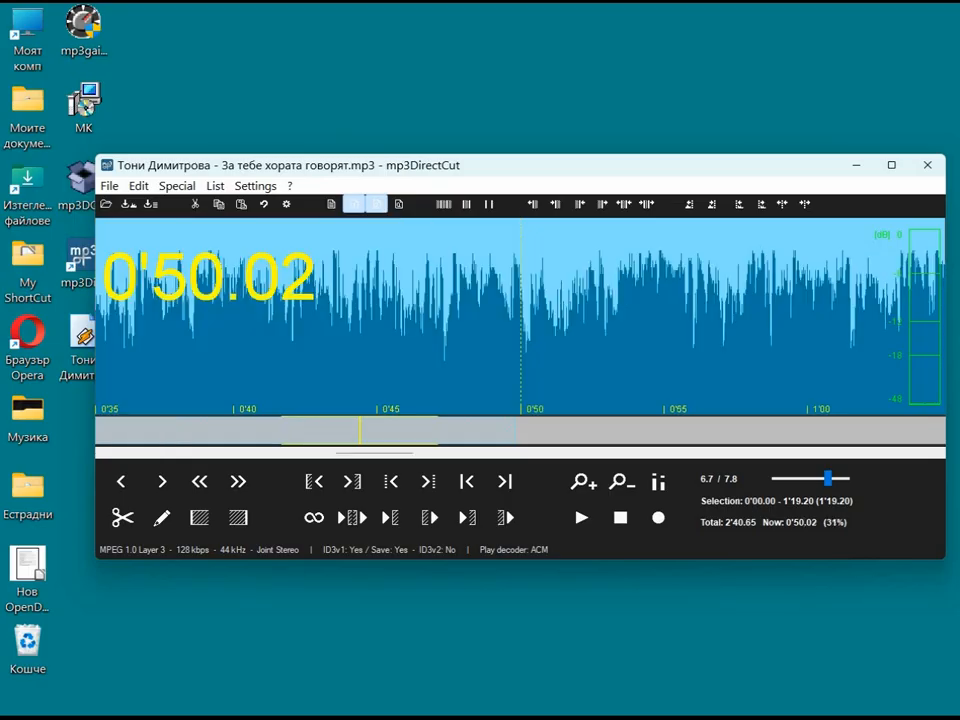
left_click(248, 525)
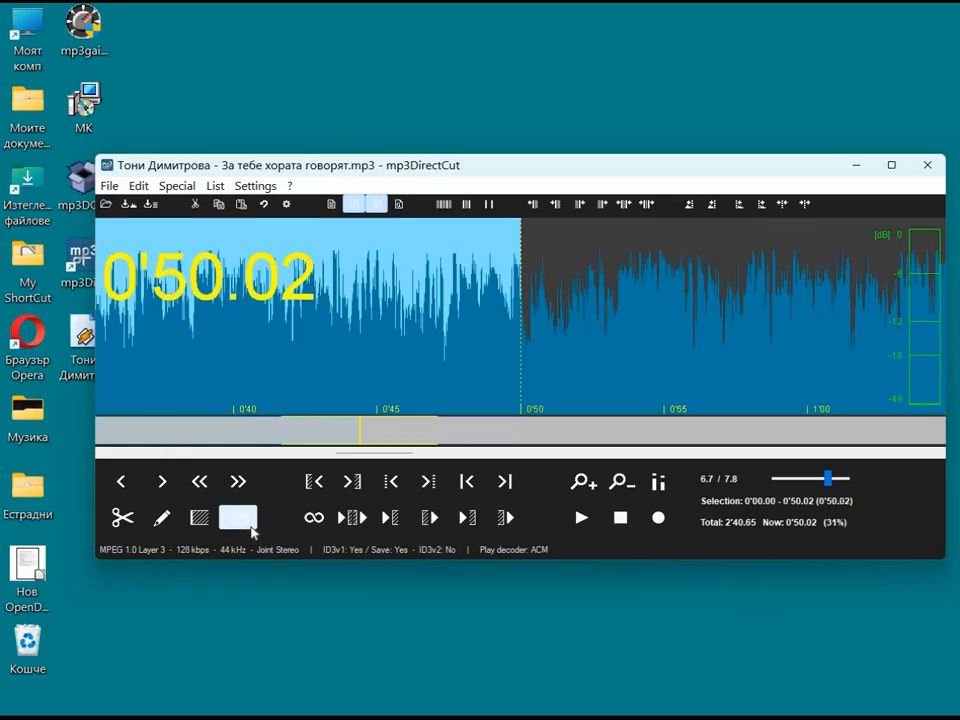
left_click(301, 308, "shift")
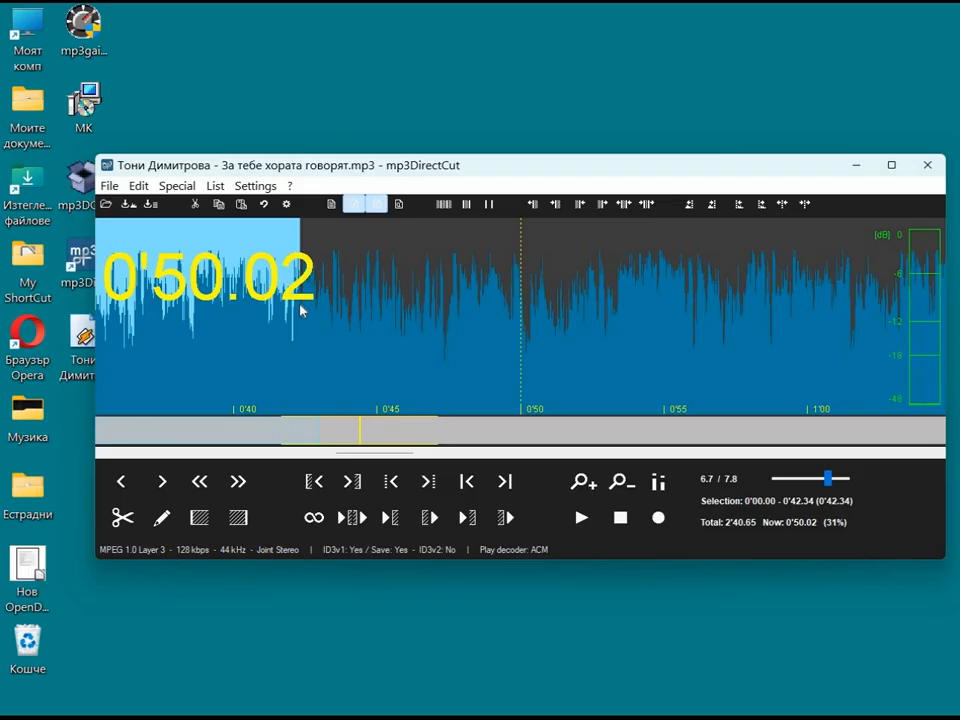
left_click(301, 310)
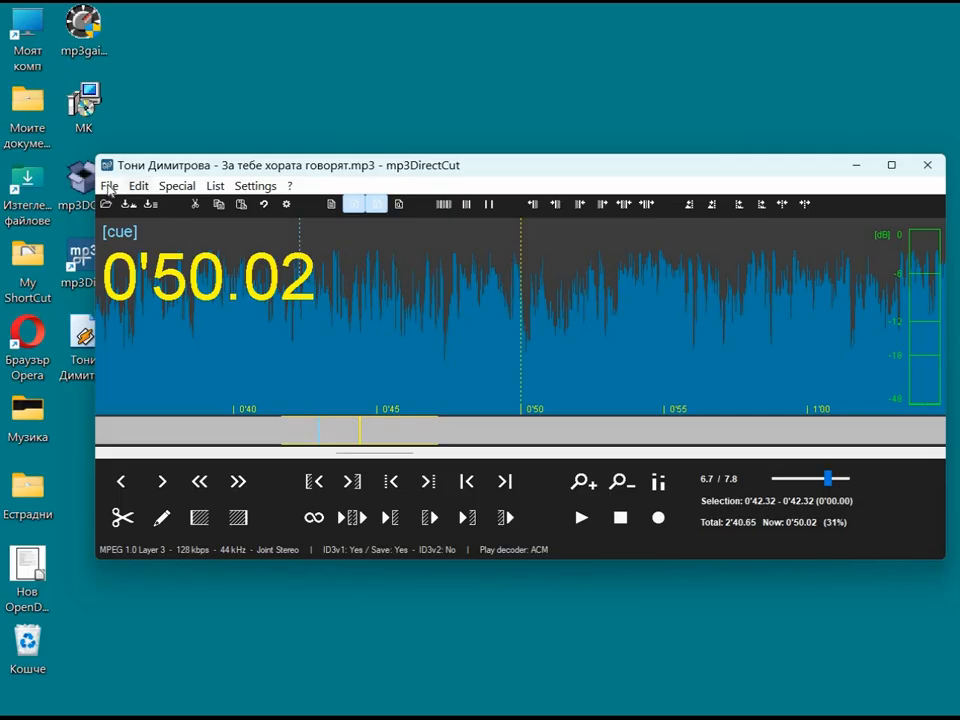
Try to save the current selection as an audio file
left_click(109, 186)
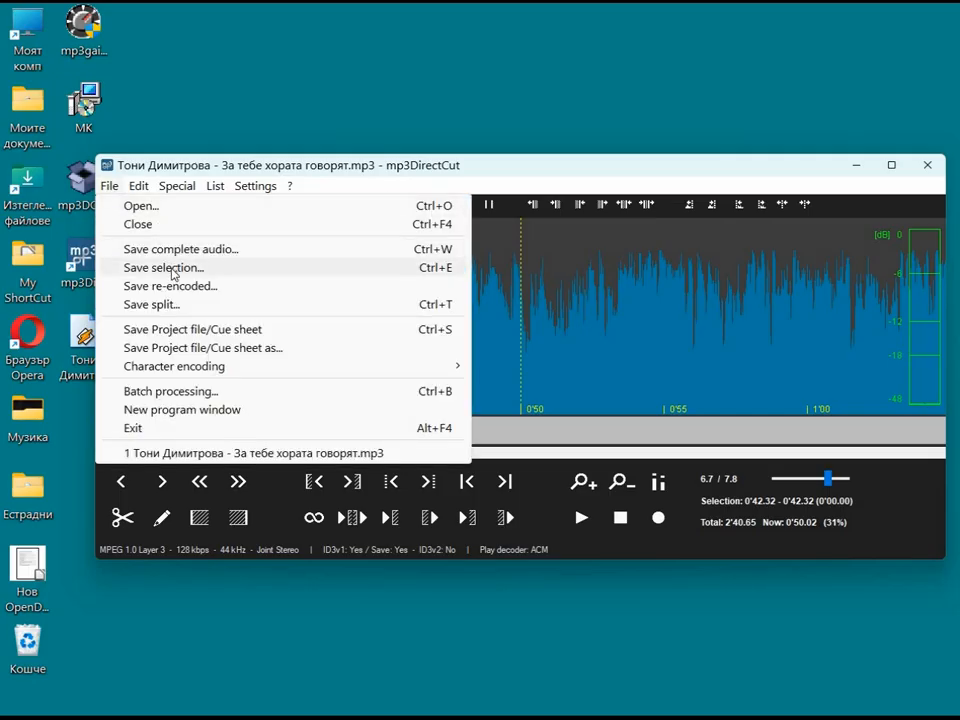
left_click(172, 268)
left_click(556, 422)
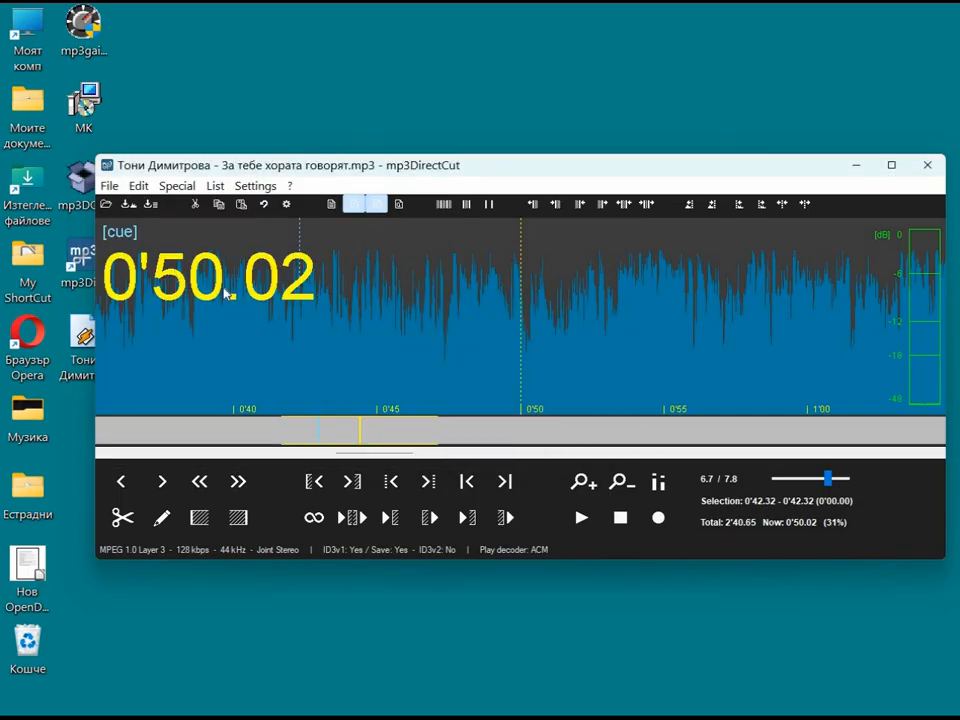
Place the cue at 0'39.65 on the waveform and extend the selection back to the song's beginning at 0'00.00
left_click(224, 293)
left_click(314, 481)
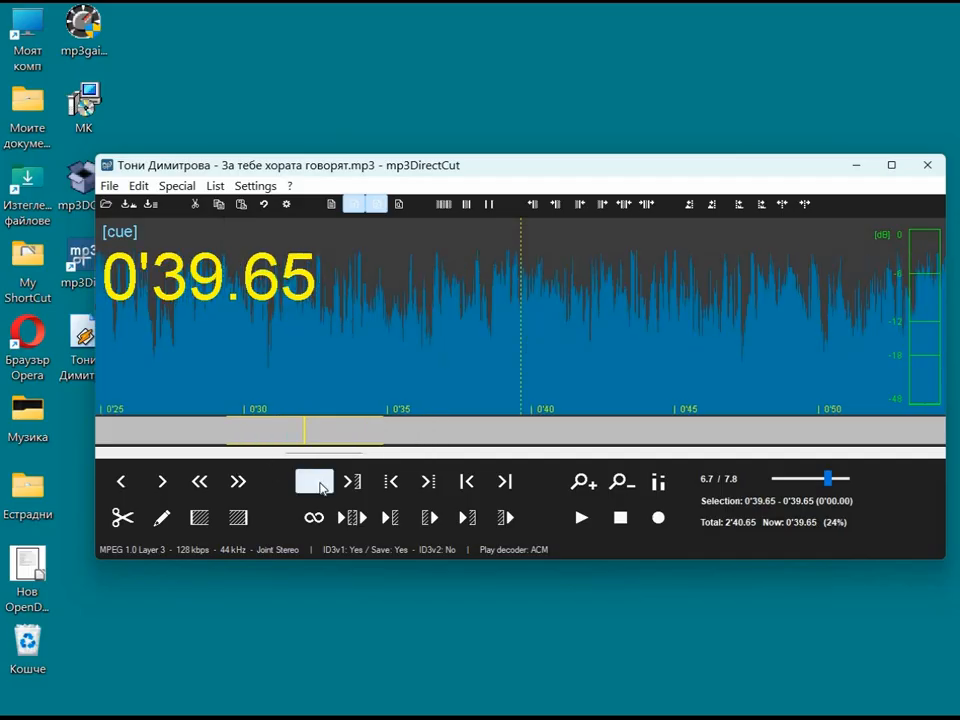
left_click(134, 488)
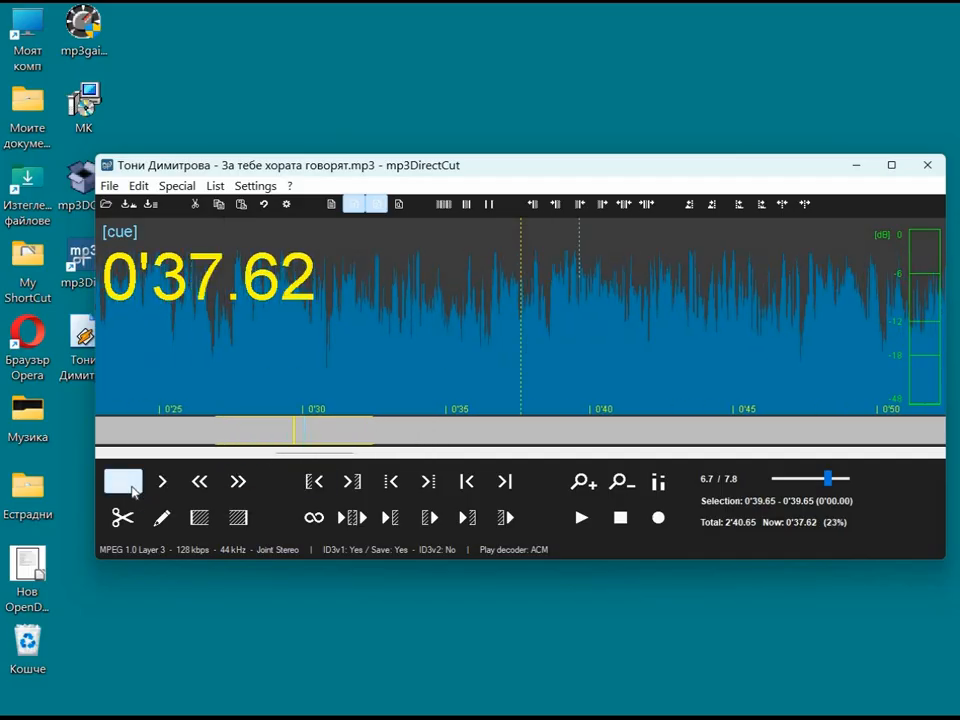
left_click(134, 488)
left_click(134, 488)
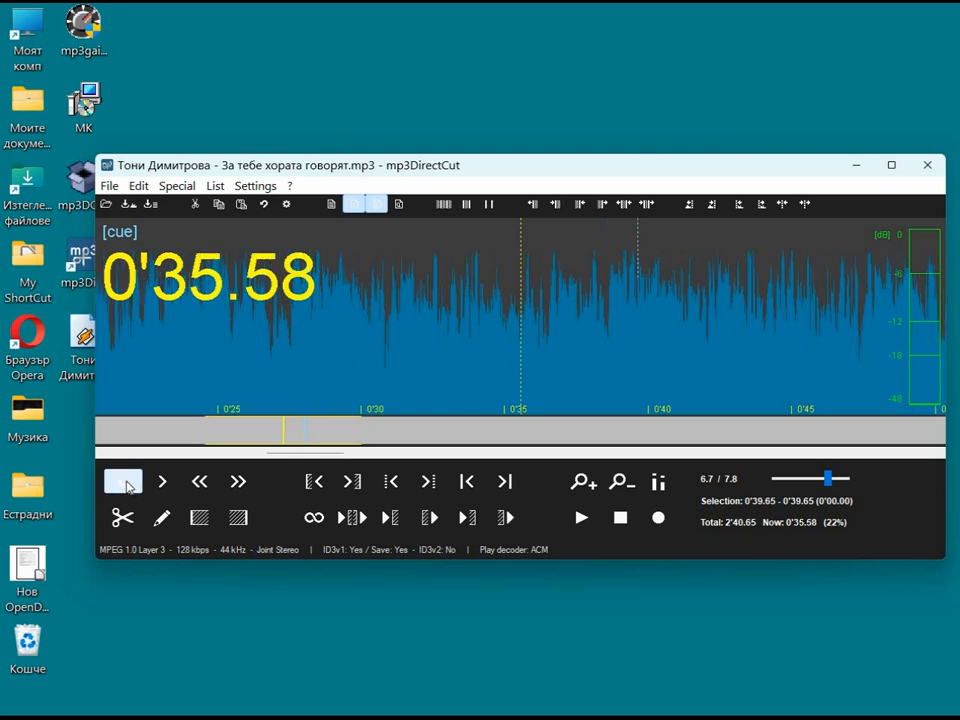
left_click_drag(212, 425, 72, 428)
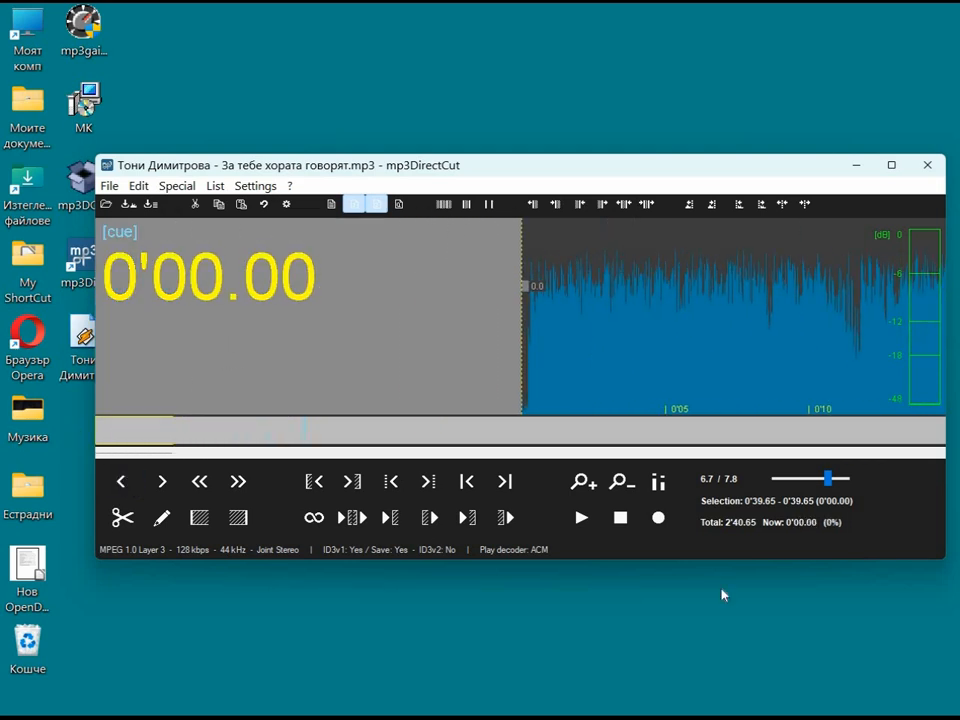
left_click(198, 520)
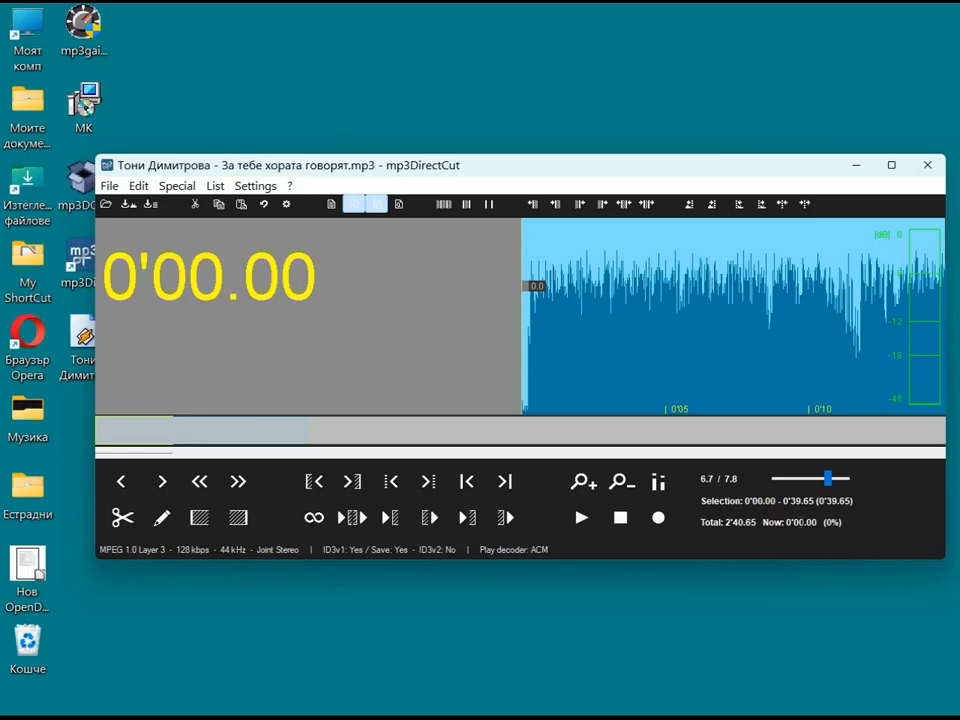
Set the current playback position to 0'45
double_click(800, 522)
left_click(806, 522)
key("BackSpace")
key("BackSpace")
type("45")
key("Return")
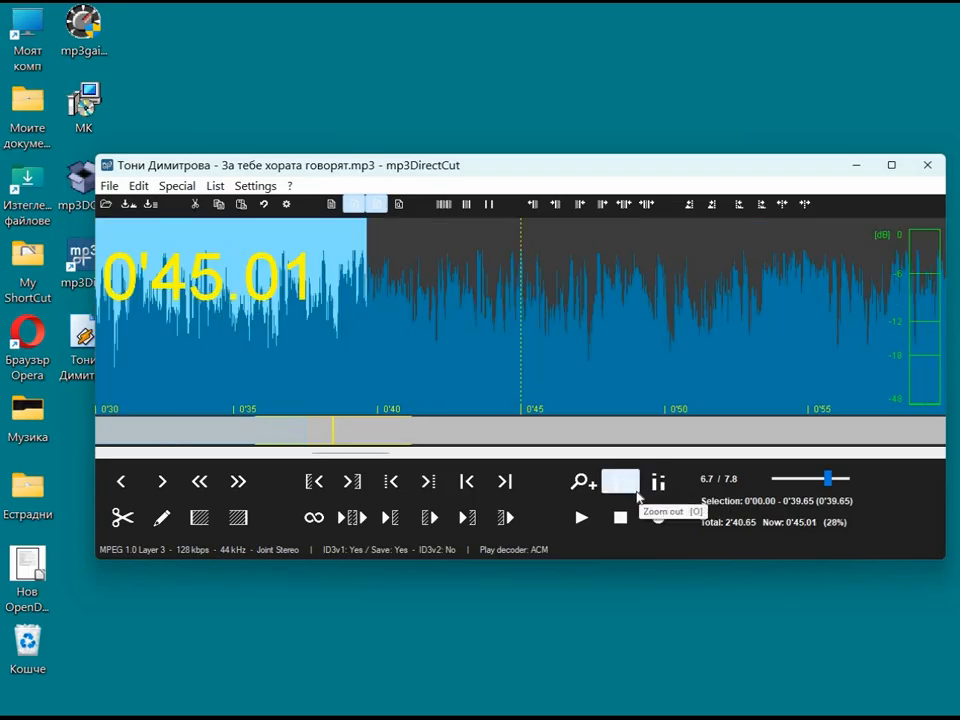
Review the suggested file name and MP3 type for saving the selection, and cancel without saving
left_click(109, 187)
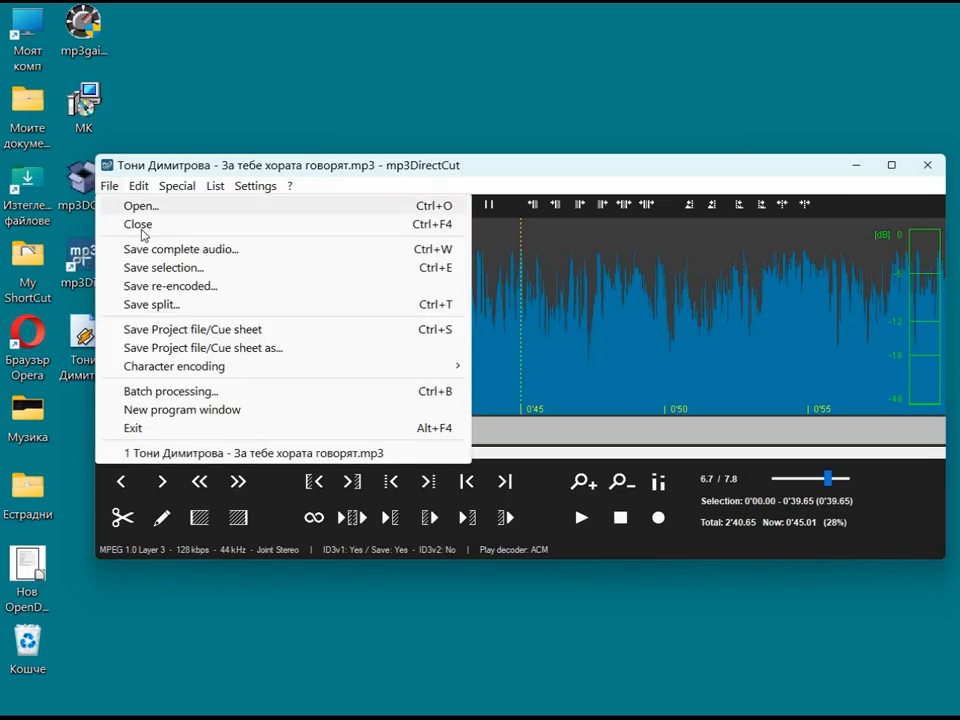
left_click(160, 268)
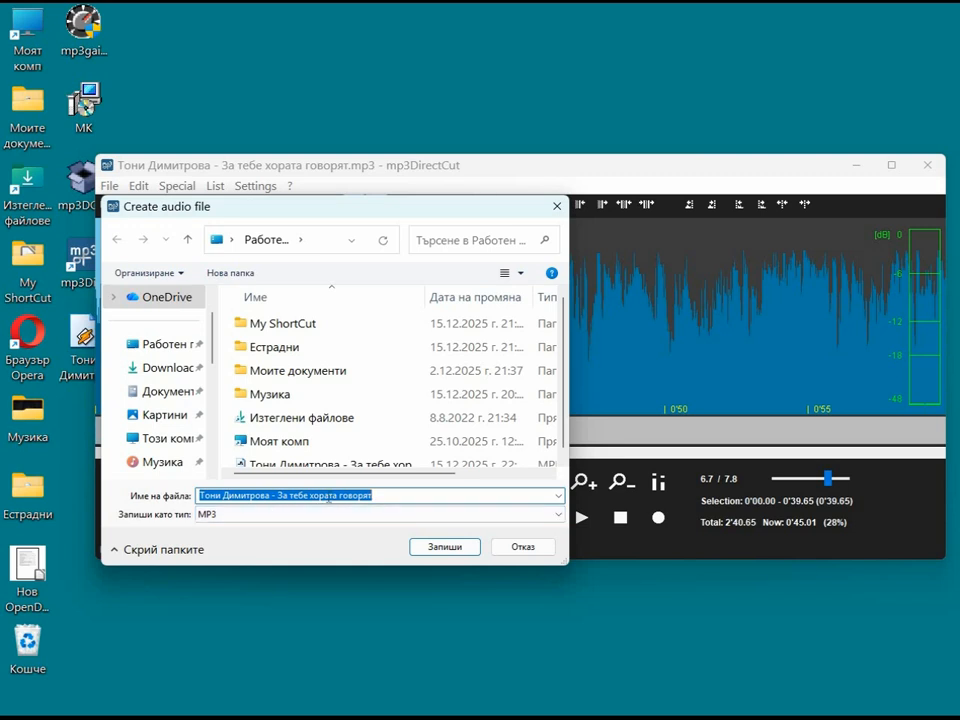
left_click(524, 546)
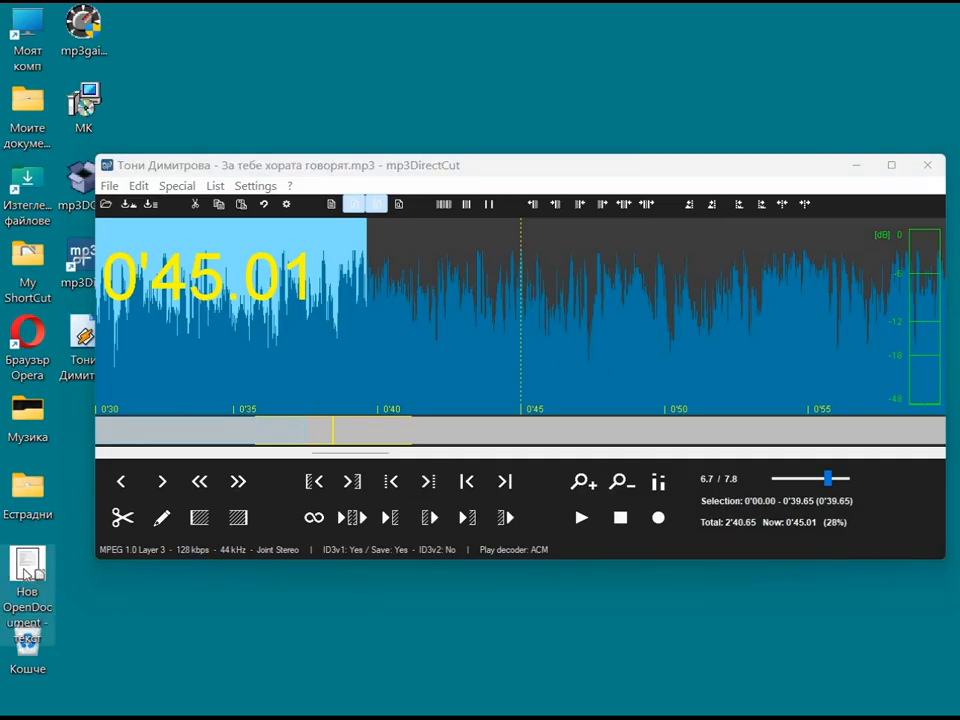
Open the desktop document "Нов OpenDocument - текст.odt" and read through the list of other mp3DirectCut functions
left_click(33, 572)
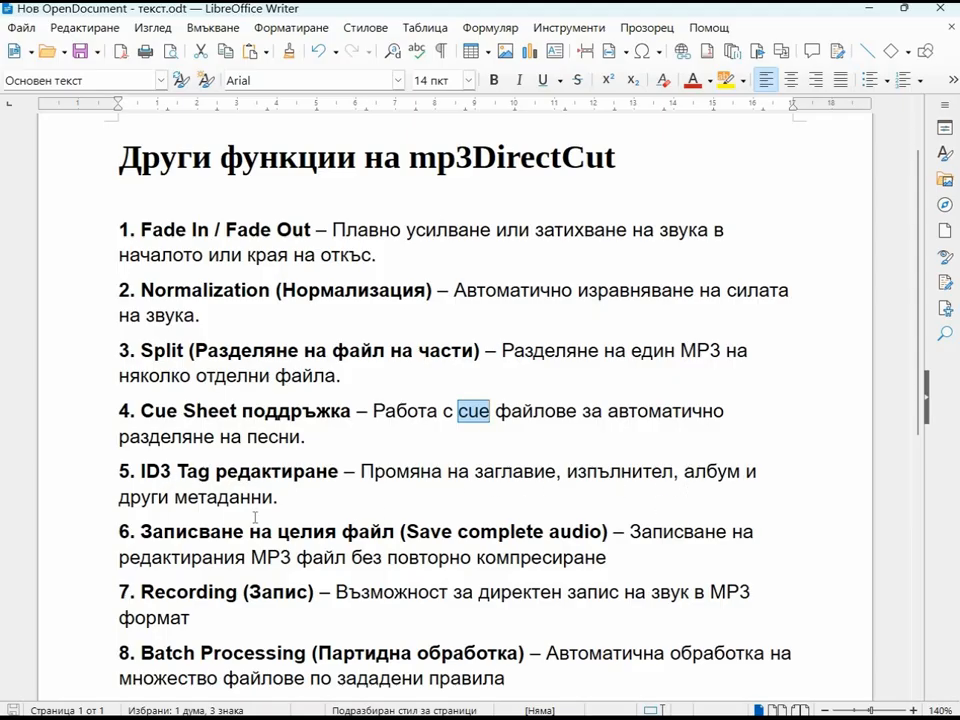
scroll(549, 500, "down", 2)
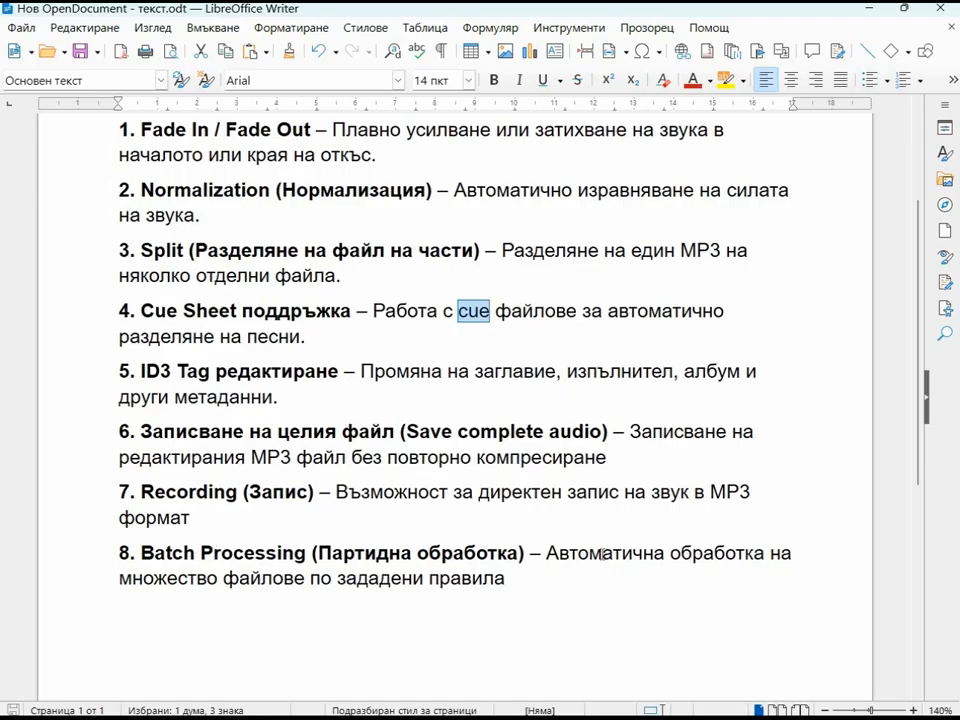
scroll(595, 540, "up", 3)
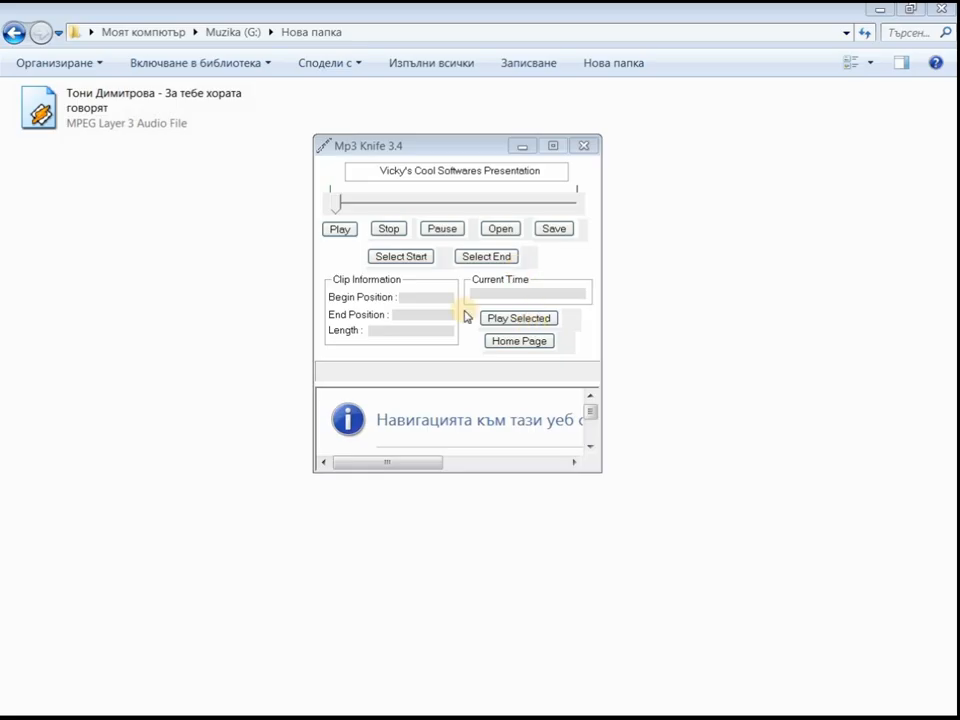
Switch to Mp3 Knife, visit its home page, and look up the Mp3 Knife entry on the website
left_click(510, 342)
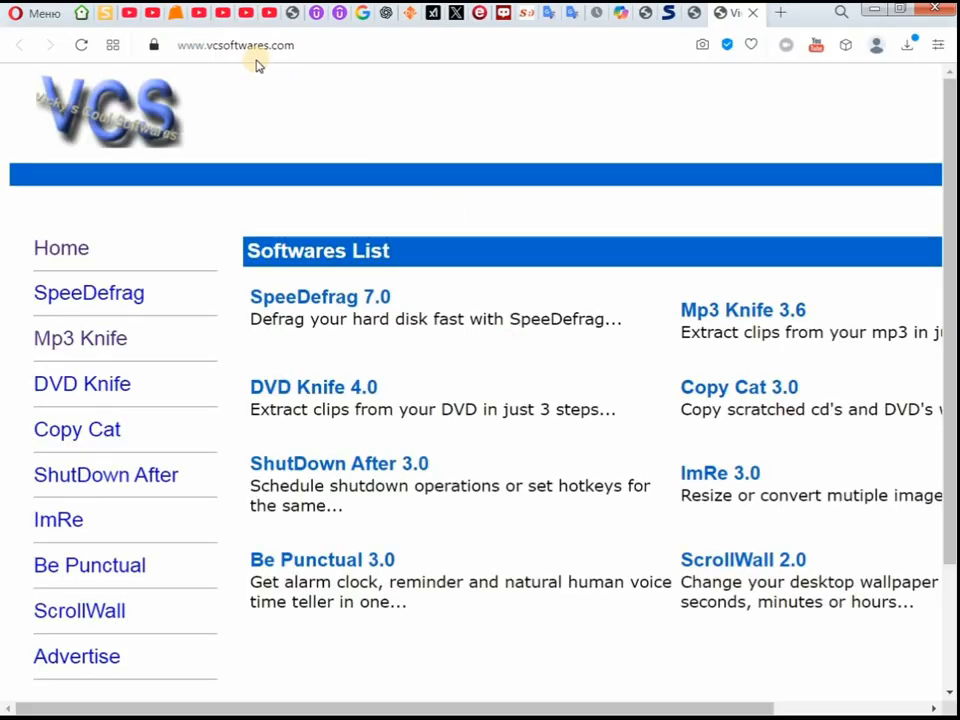
left_click(97, 353)
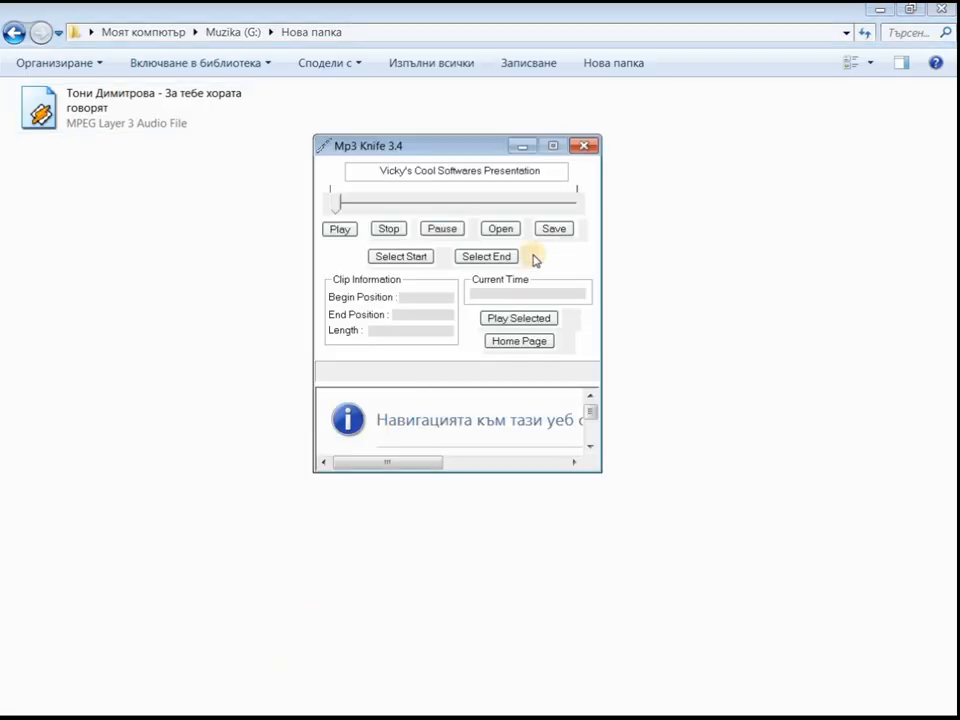
Load "Тони Димитрова - За тебе хората говорят" from Нова папка into Mp3 Knife, stop playback, and return the slider to the start
left_click(500, 229)
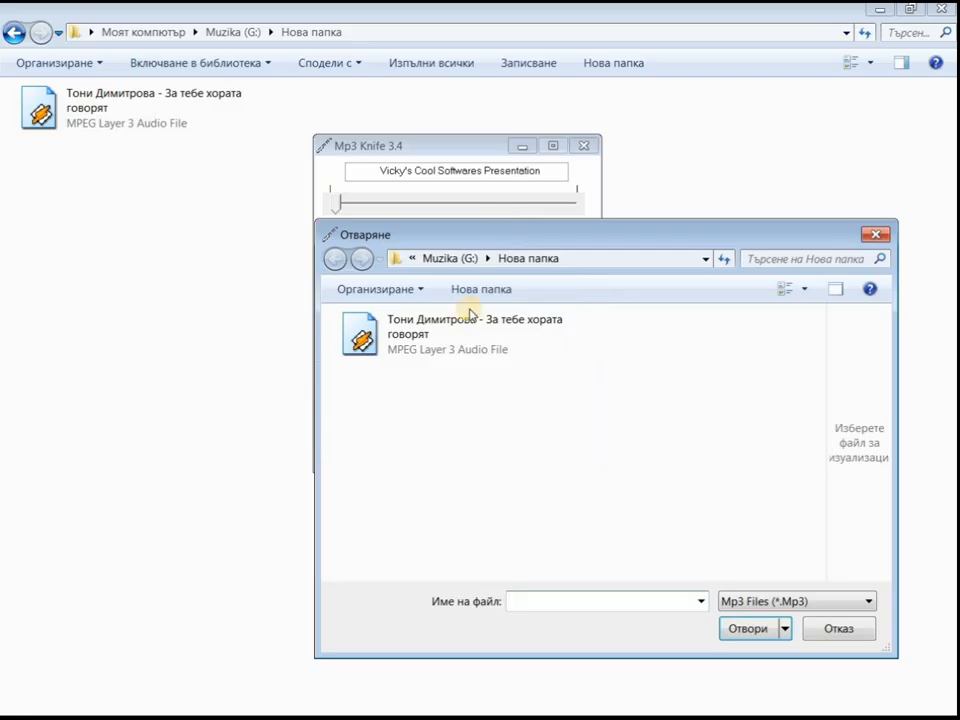
left_click(400, 356)
left_click(750, 631)
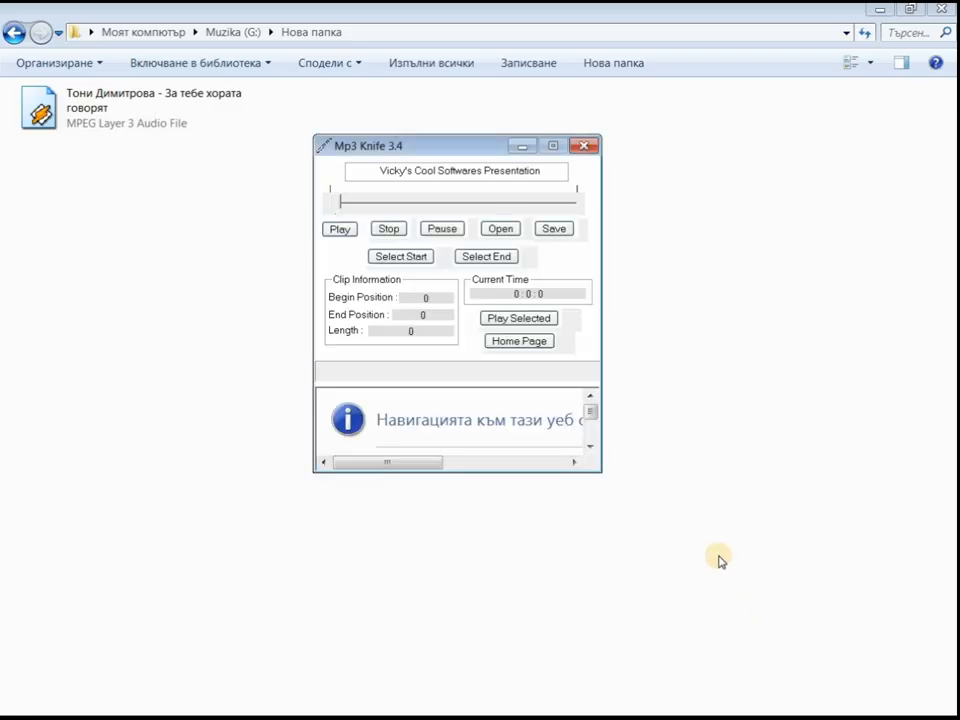
left_click(396, 231)
mouse_move(340, 201)
left_mouse_down()
mouse_move(463, 208)
mouse_move(326, 212)
left_mouse_up()
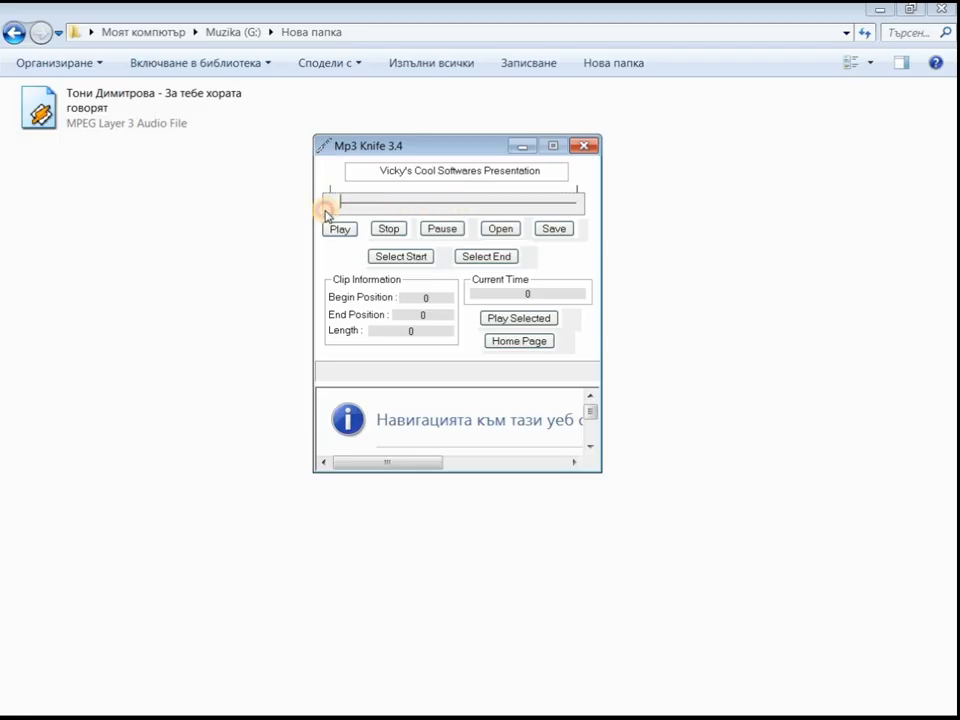
Play the song, mark the clip's start at 0:0:15 and its end at 0:2:8, and preview the selected part
left_click(340, 230)
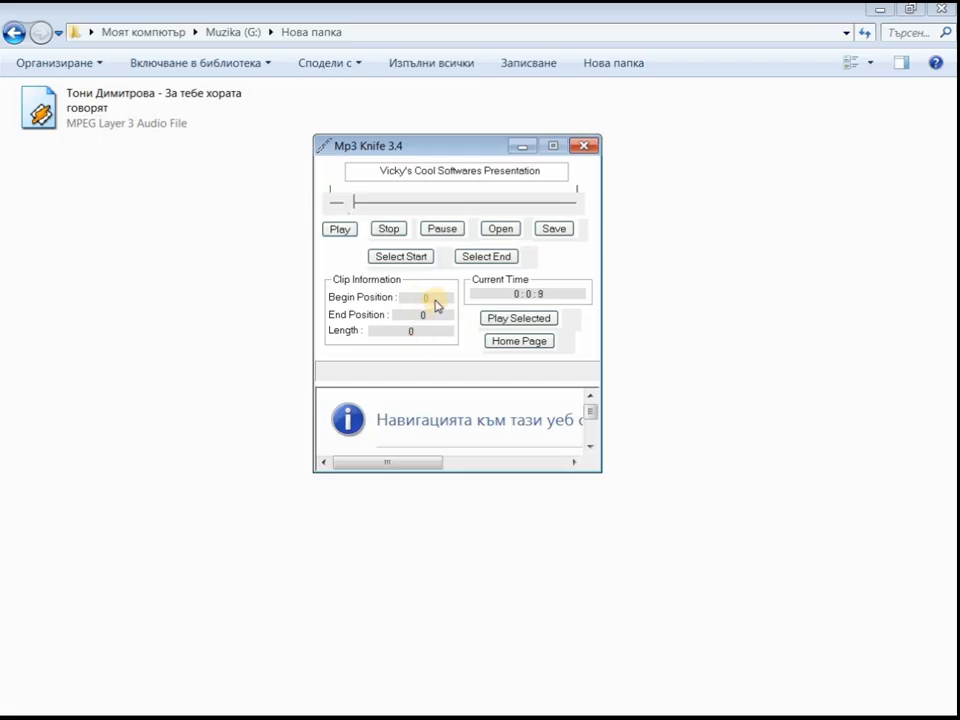
left_click(391, 258)
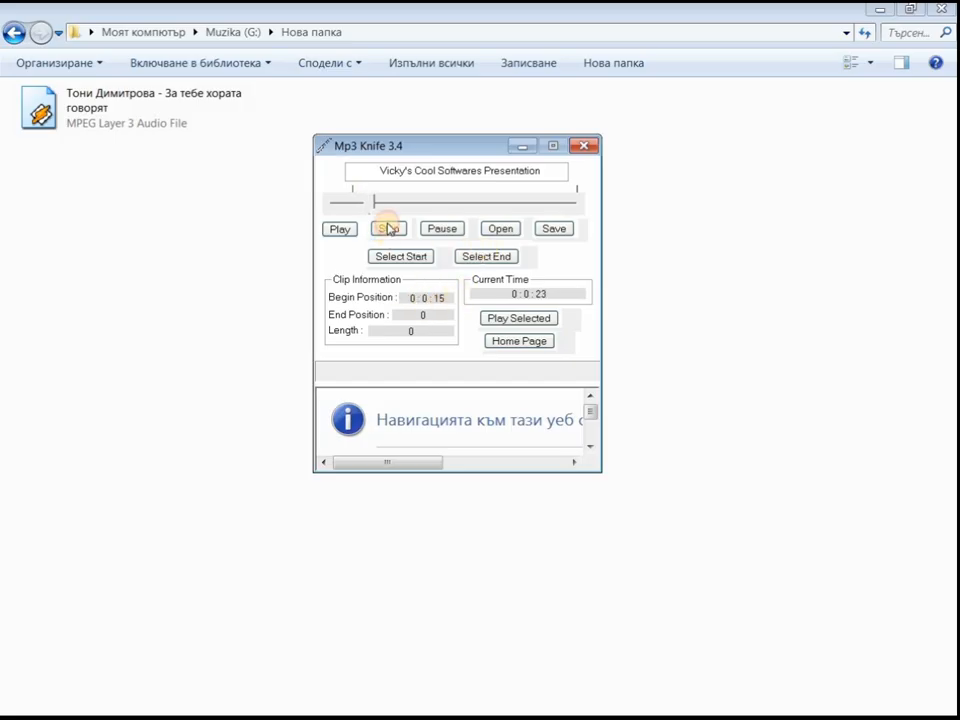
left_click_drag(366, 206, 527, 207)
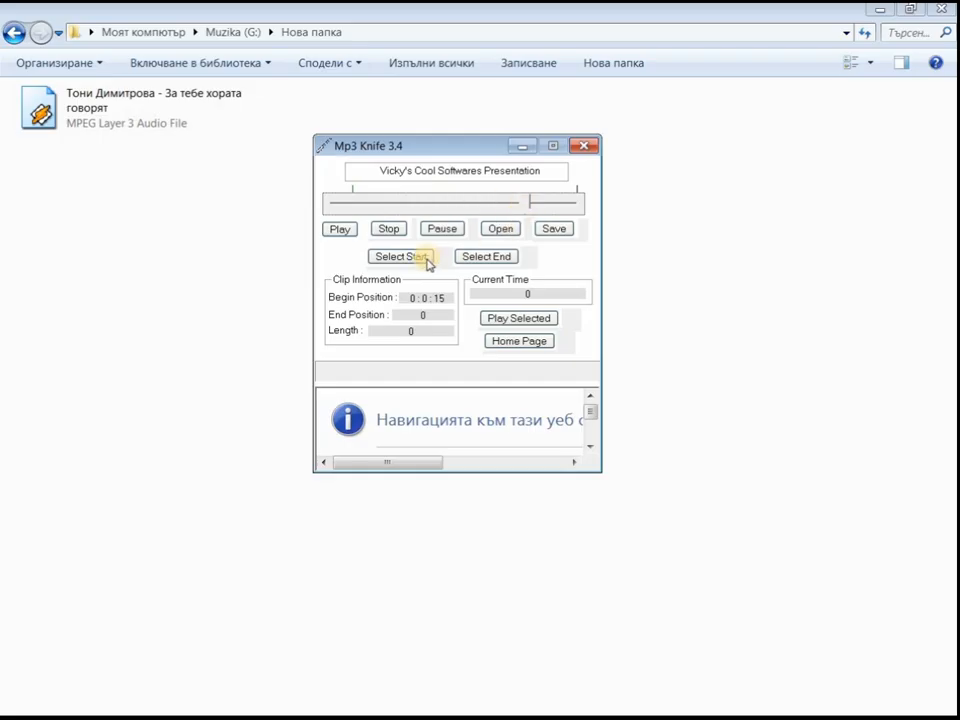
left_click(477, 261)
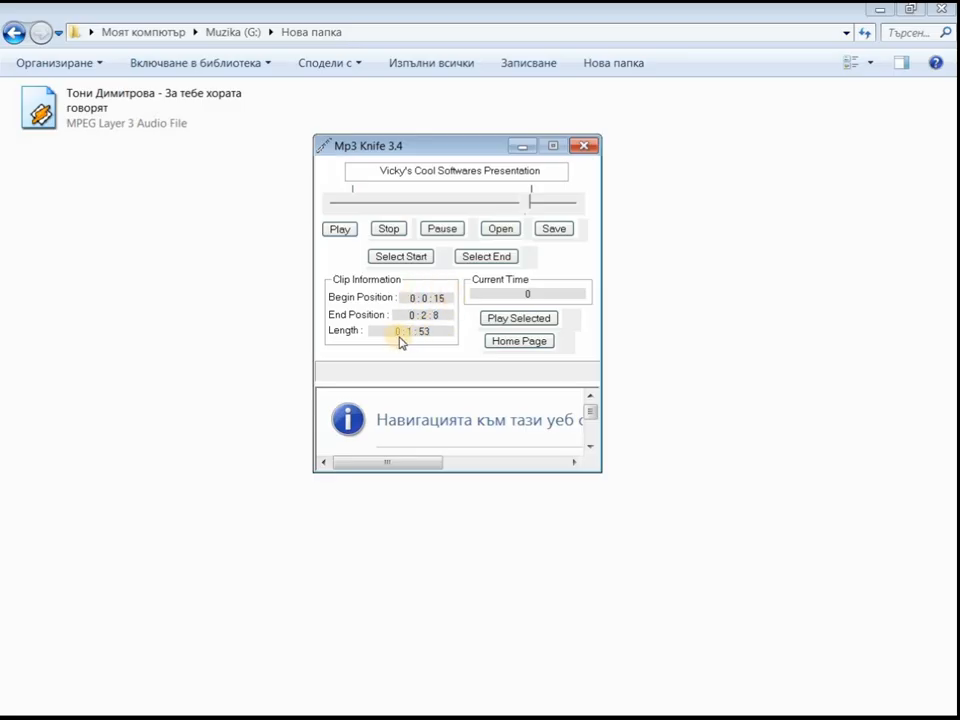
left_click(496, 321)
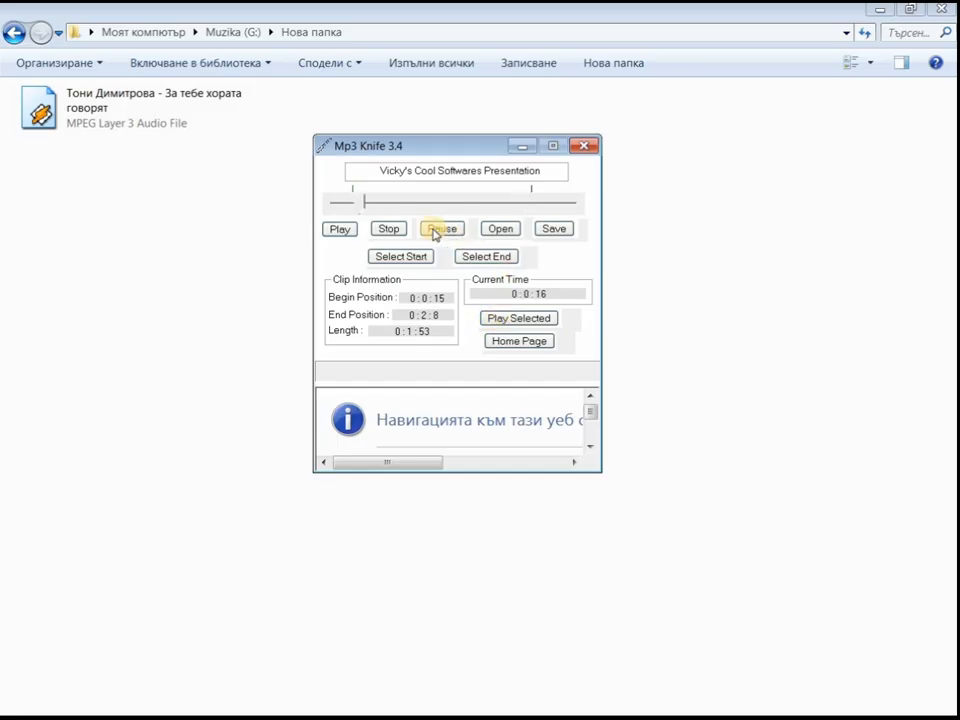
left_click(523, 318)
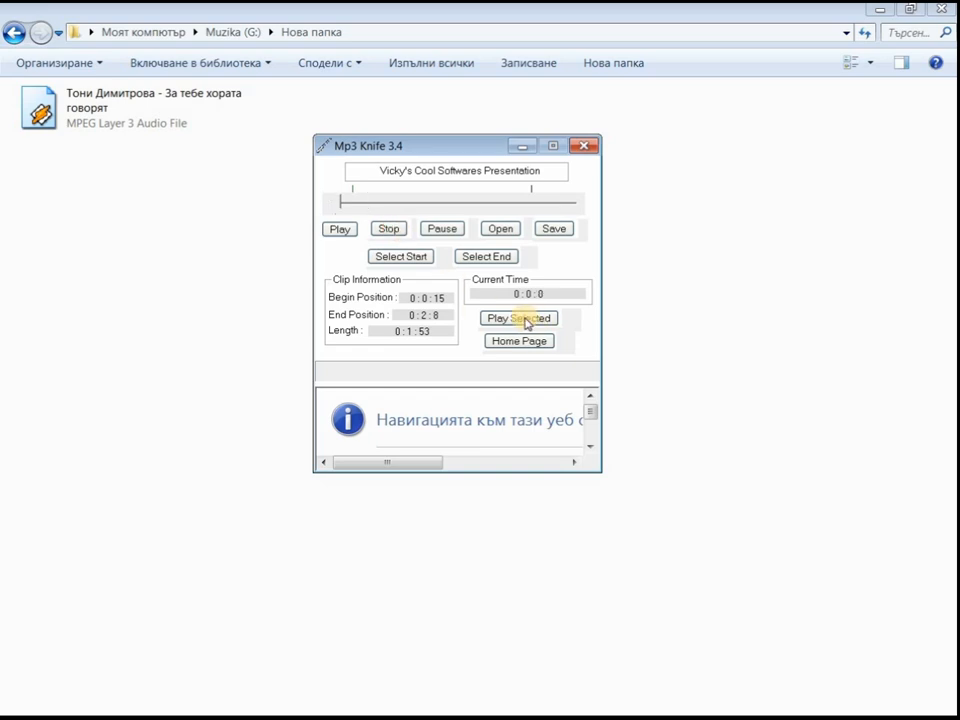
Save the selected clip as the MP3 file "част 1" in Нова папка, and move the Mp3 Knife window clear of the folder's files
left_click(554, 230)
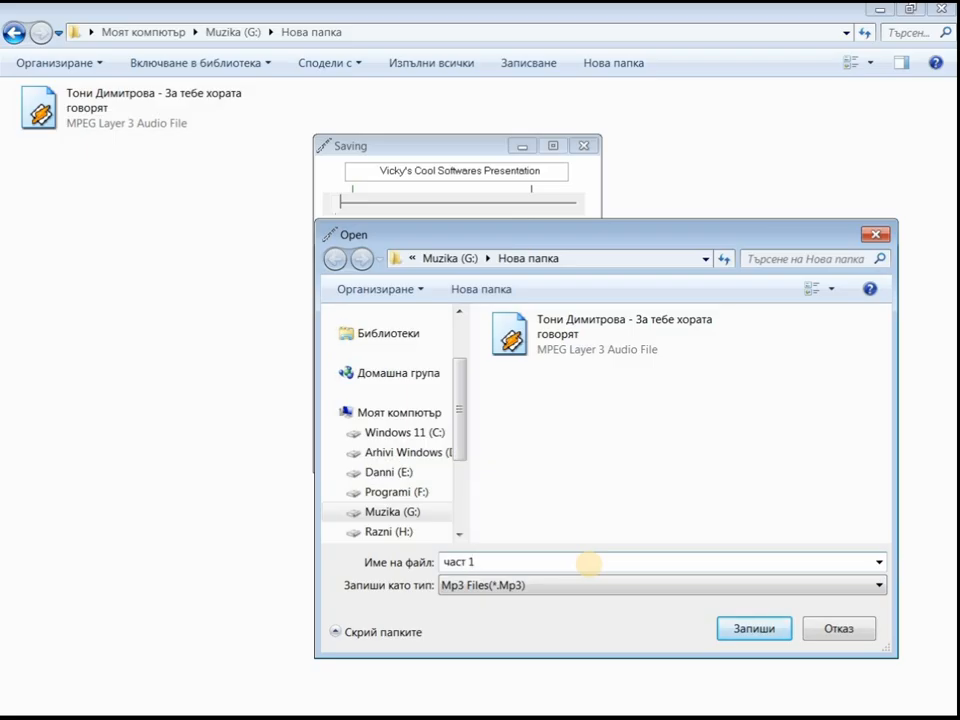
left_click(757, 630)
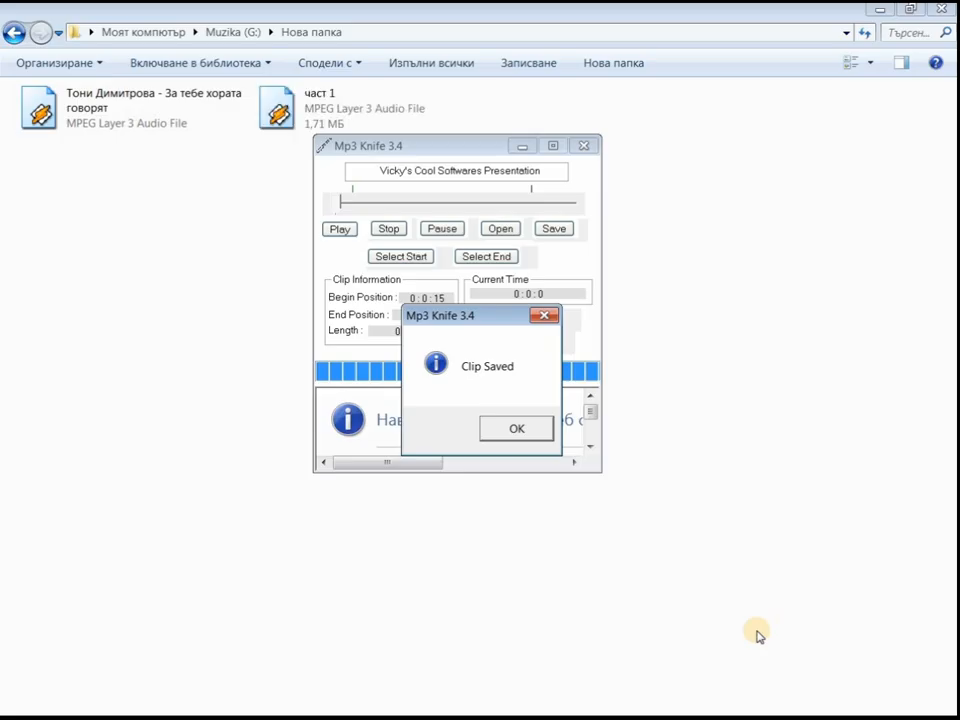
left_click(516, 429)
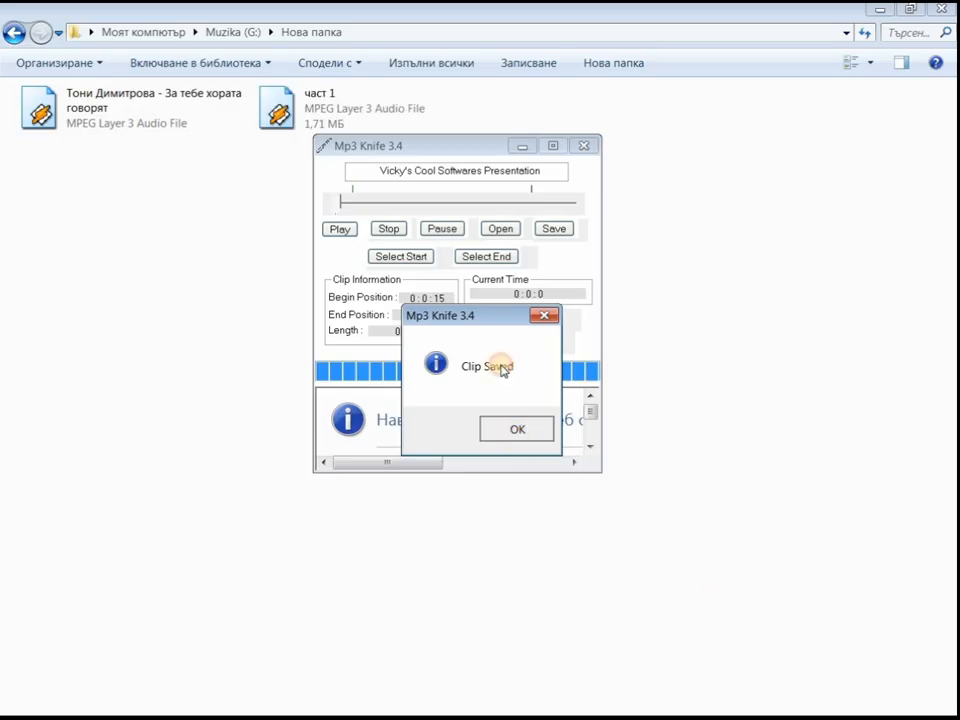
left_click_drag(454, 146, 484, 161)
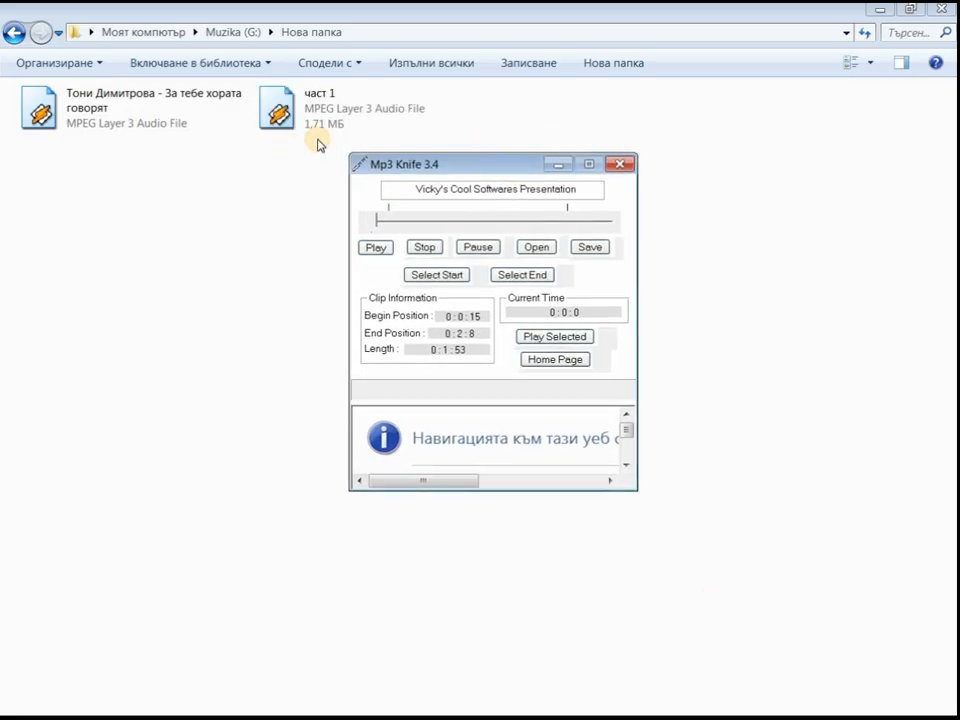